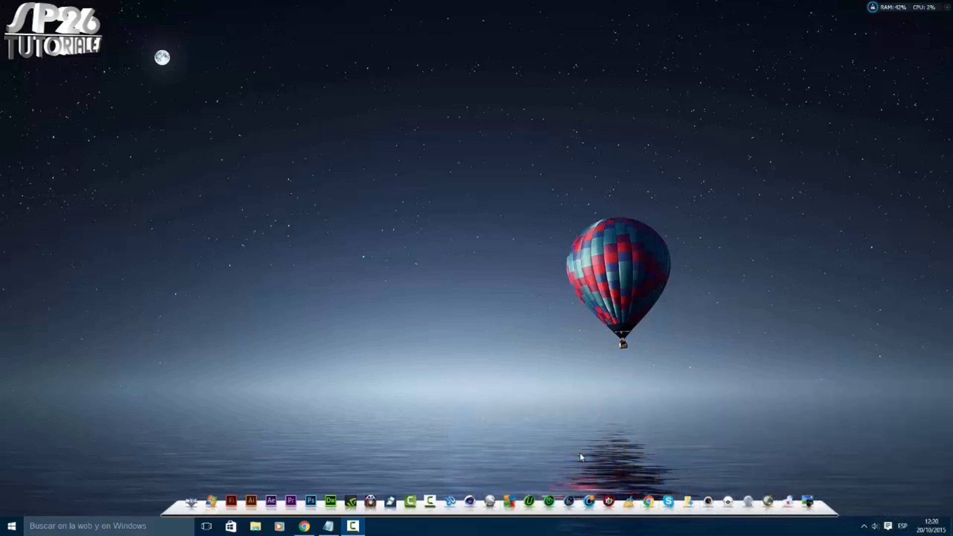
Step: Switch to Chrome, browse the Add-Ons catalog and open the details of the "Push programadas" add-on under Notificaciones
left_click(304, 526)
scroll(401, 326, "up", 6)
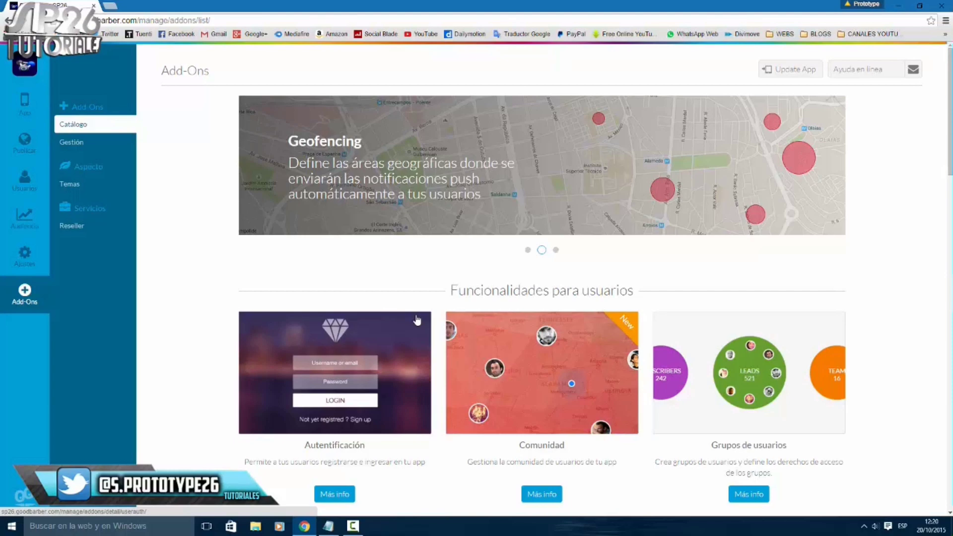
scroll(417, 321, "down", 3)
scroll(417, 320, "down", 3)
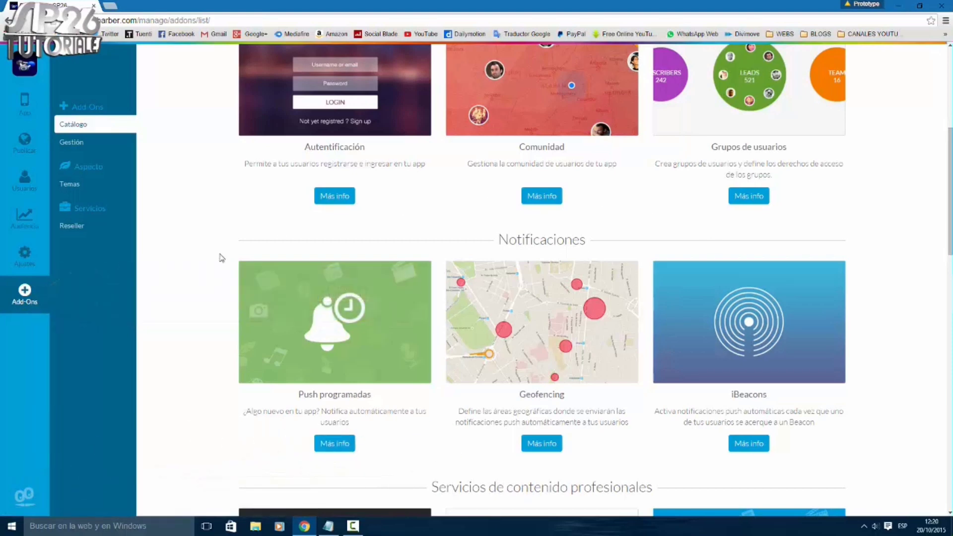
scroll(798, 407, "up", 6)
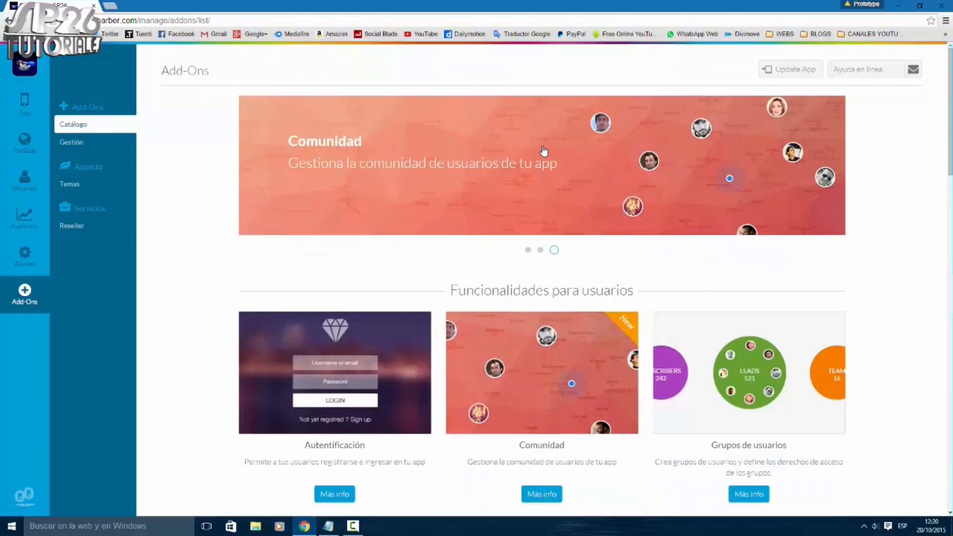
scroll(451, 273, "down", 6)
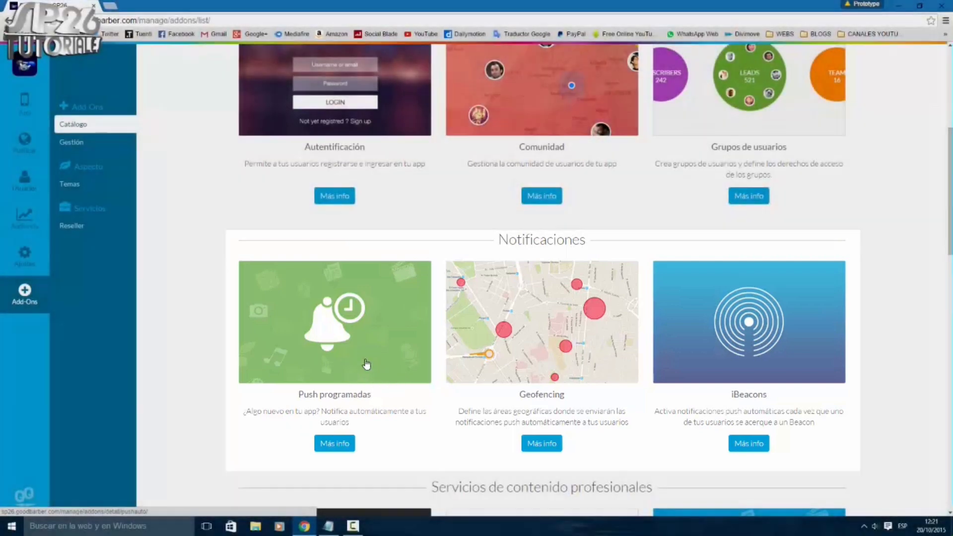
left_click(366, 364)
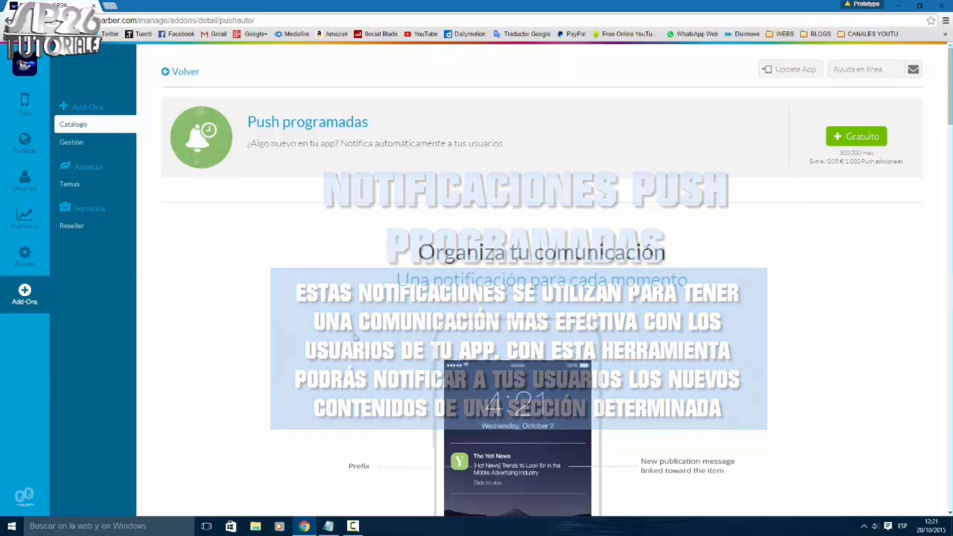
Step: Look through the "Push programadas" description and activate the free add-on
scroll(388, 193, "down", 5)
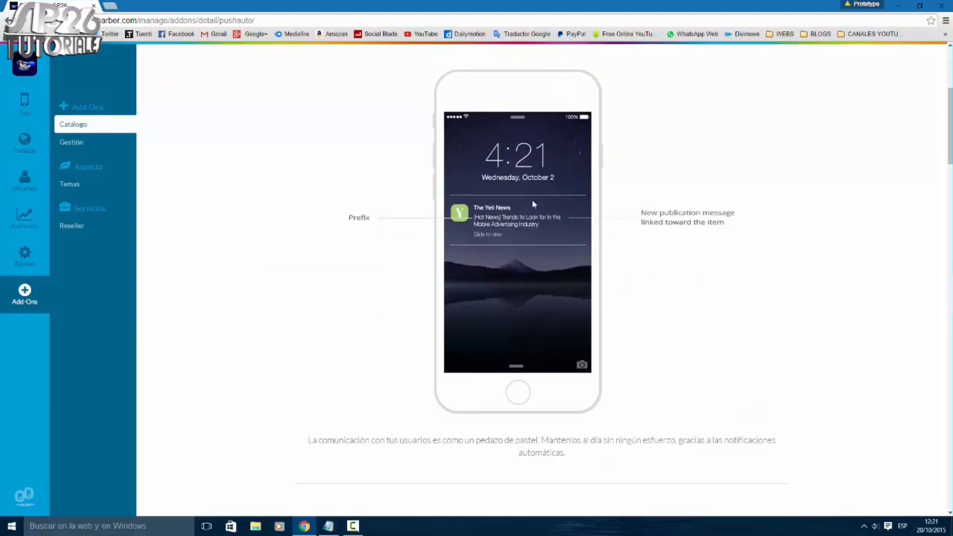
scroll(520, 240, "down", 12)
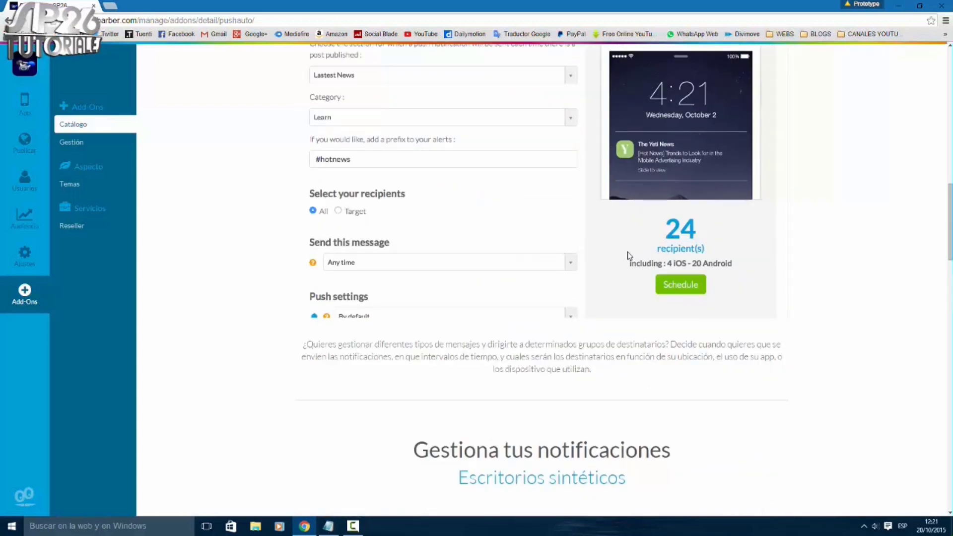
scroll(620, 258, "down", 19)
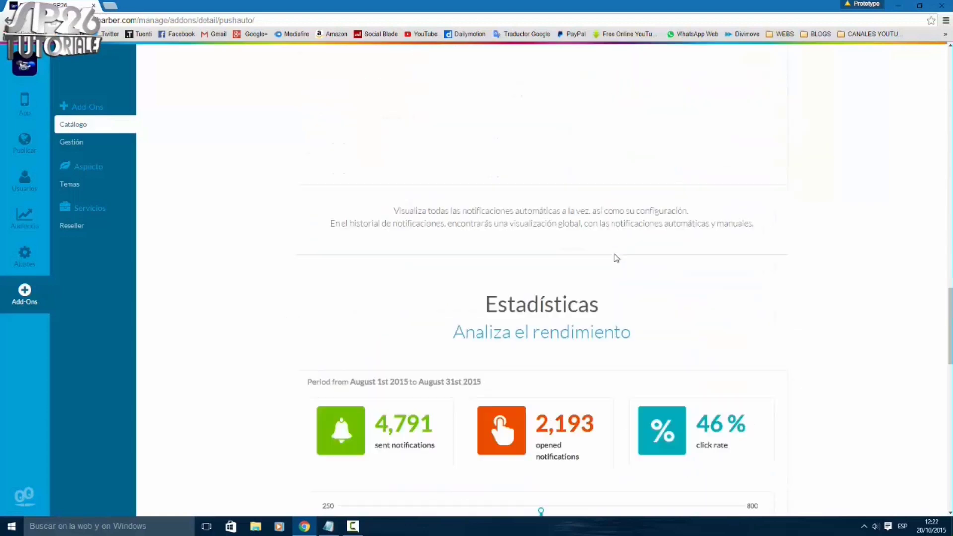
scroll(613, 298, "down", 13)
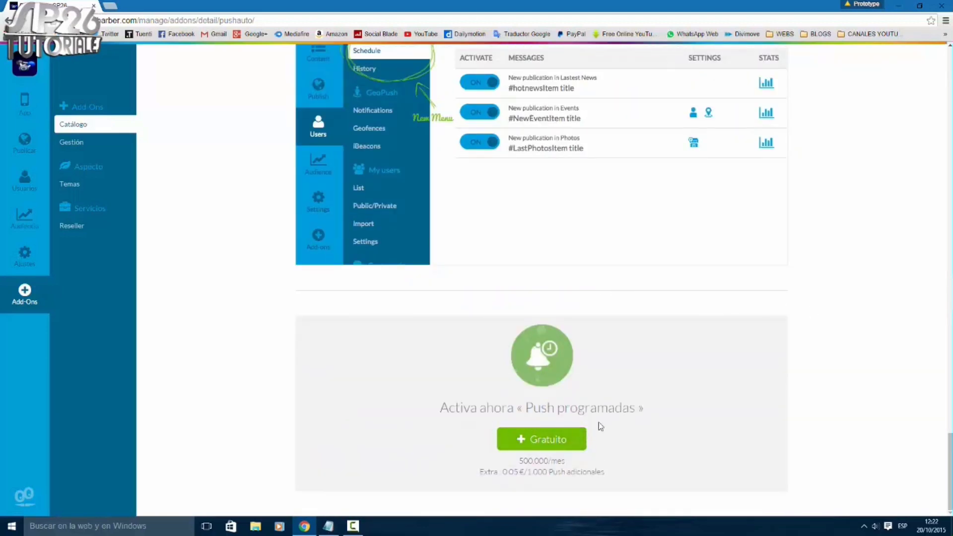
left_click(555, 442)
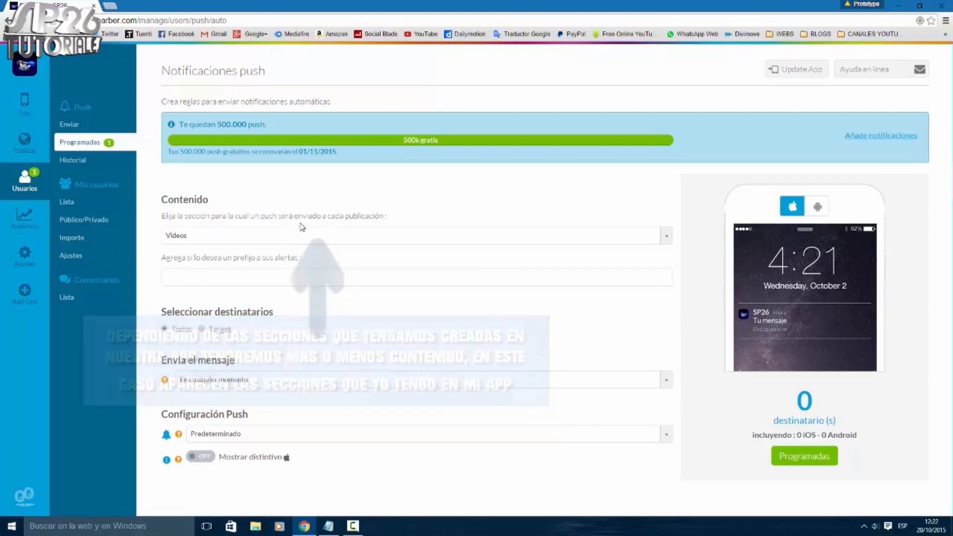
Step: Choose Videos as the section that triggers the scheduled push and set the alert prefix to "VID"
left_click(228, 236)
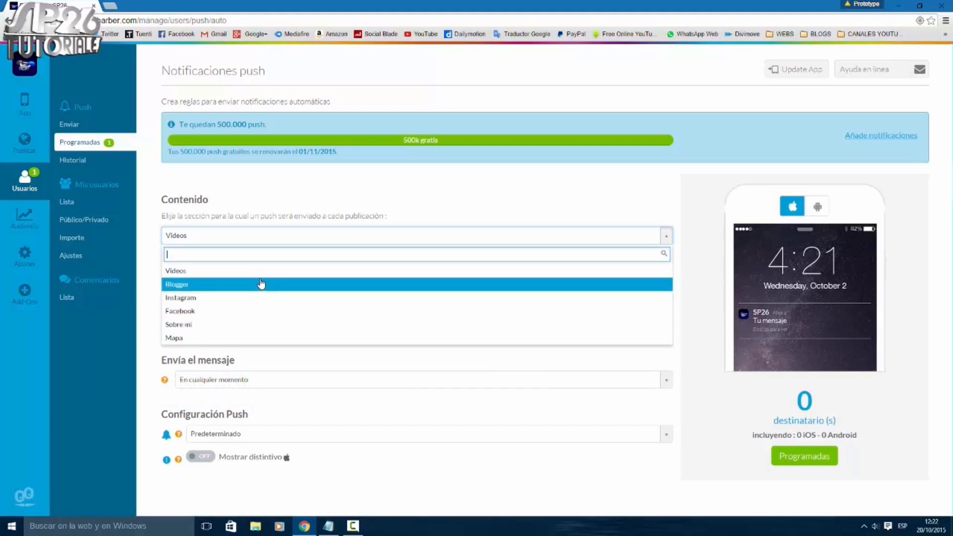
left_click(261, 272)
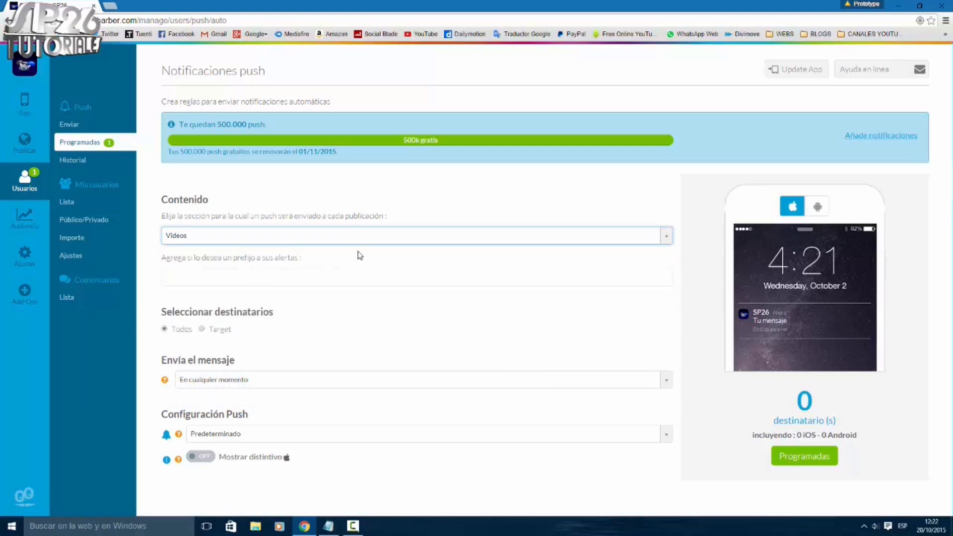
left_click(215, 281)
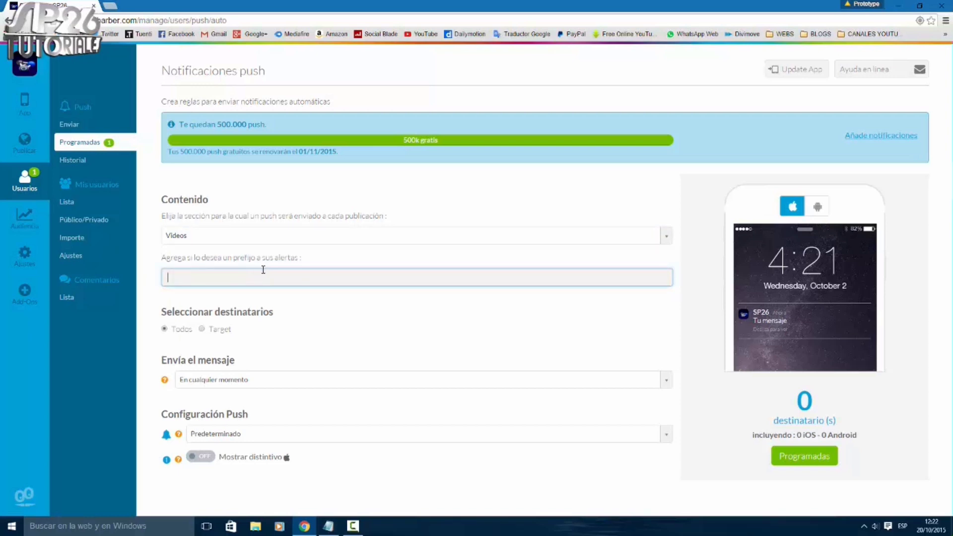
type("VID")
left_click(298, 327)
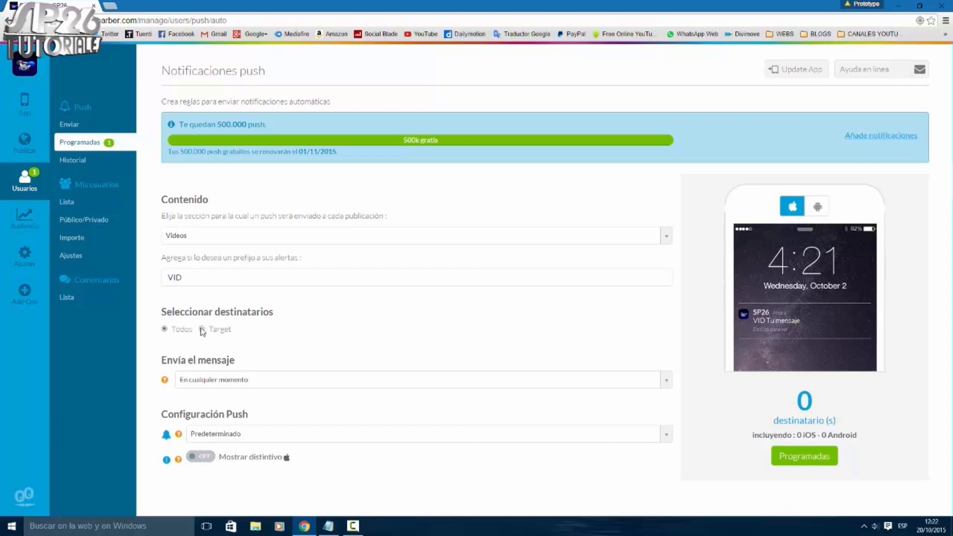
Step: Switch the recipients to Target and restrict them to the Barcelona user group
left_click(219, 329)
scroll(241, 336, "down", 8)
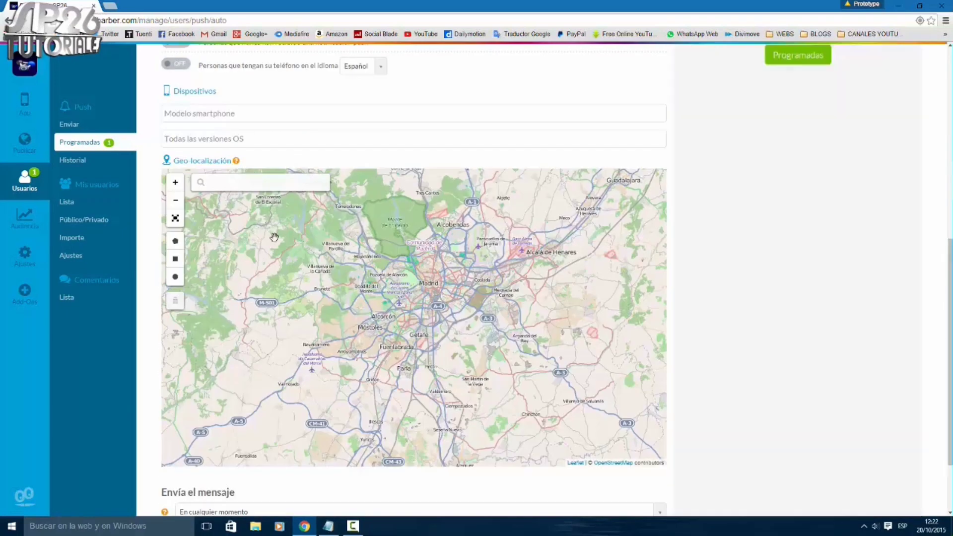
scroll(464, 77, "up", 2)
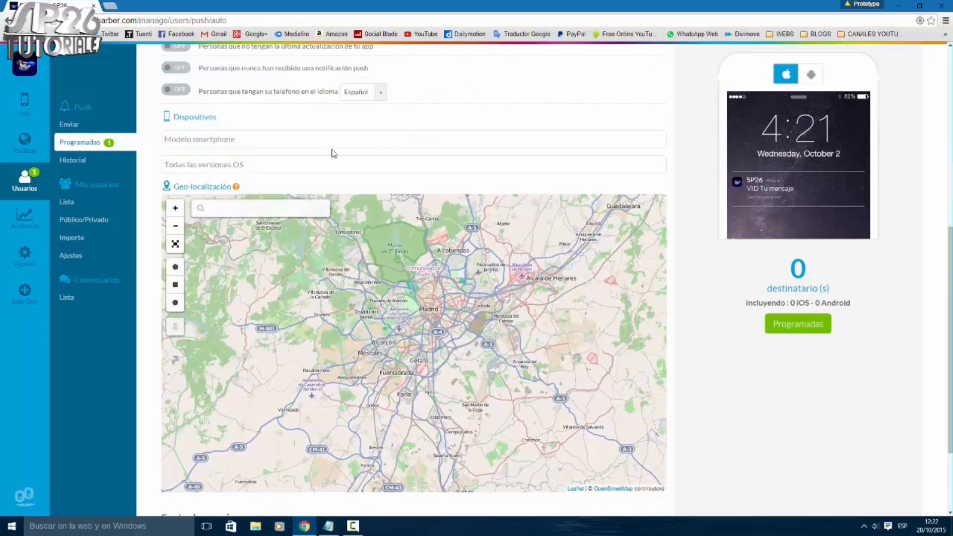
scroll(334, 153, "up", 2)
scroll(370, 189, "up", 2)
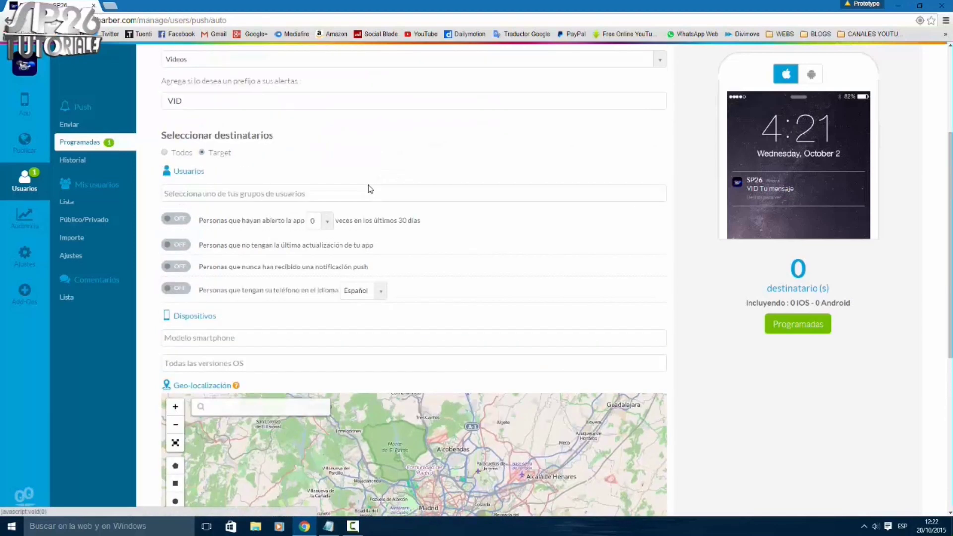
left_click(288, 193)
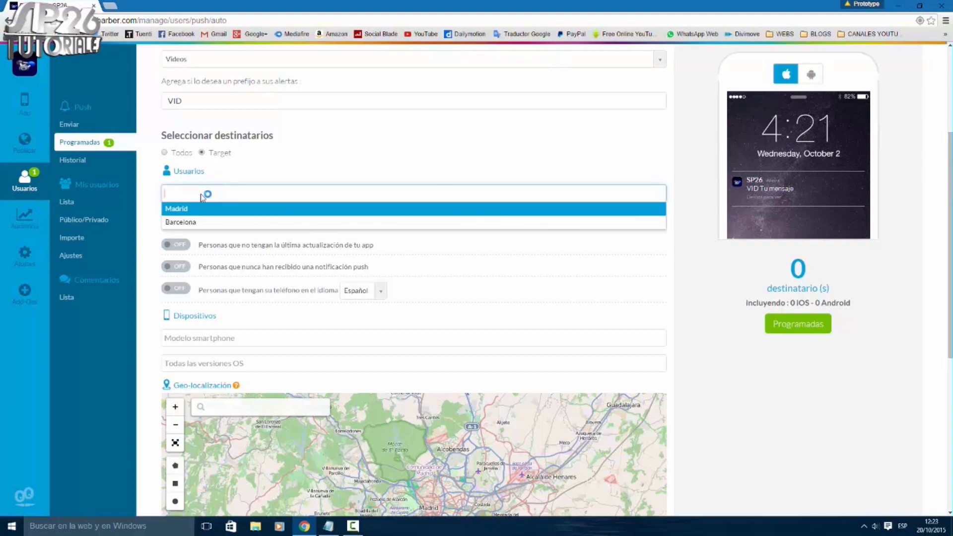
left_click(190, 223)
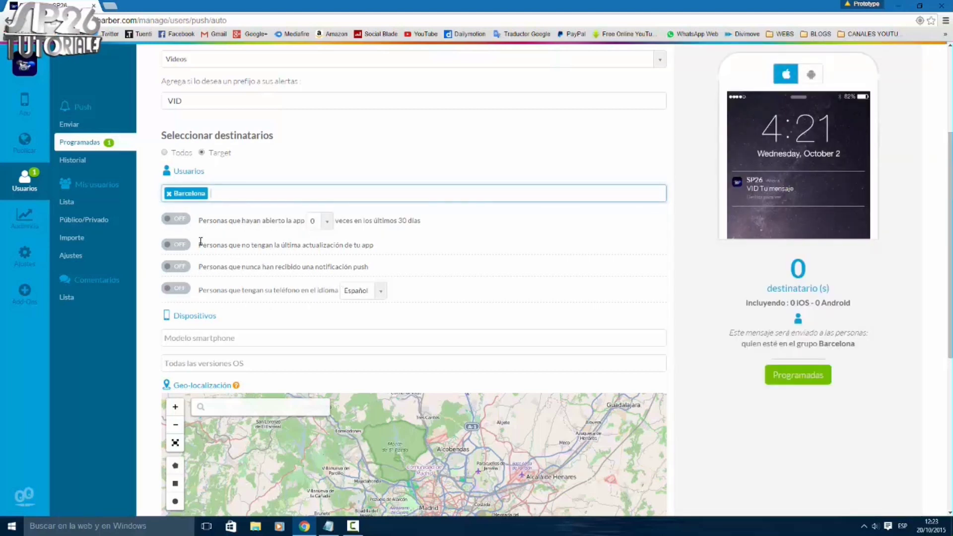
Step: Try the recipient filter for people who opened the app 0 times in the last 30 days, and switch it off again
left_click(327, 225)
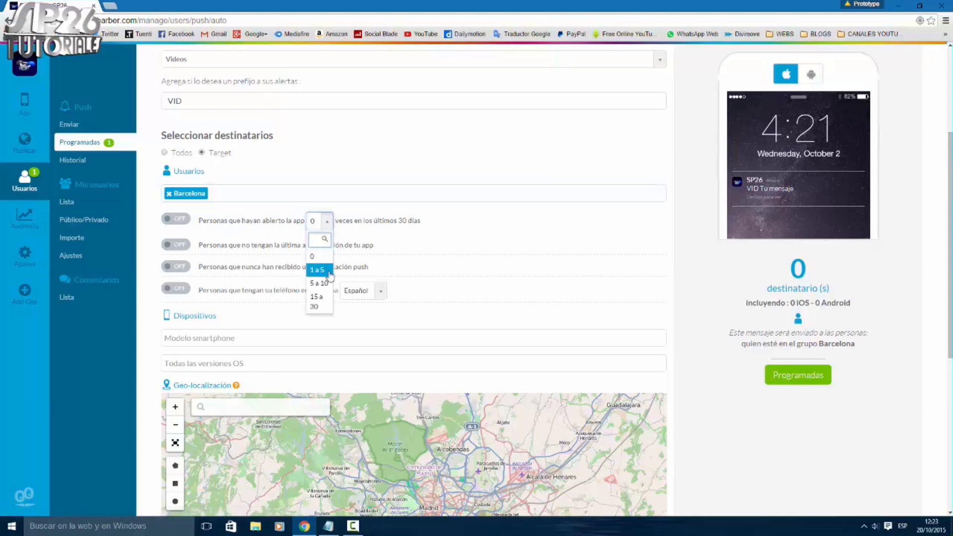
left_click(356, 223)
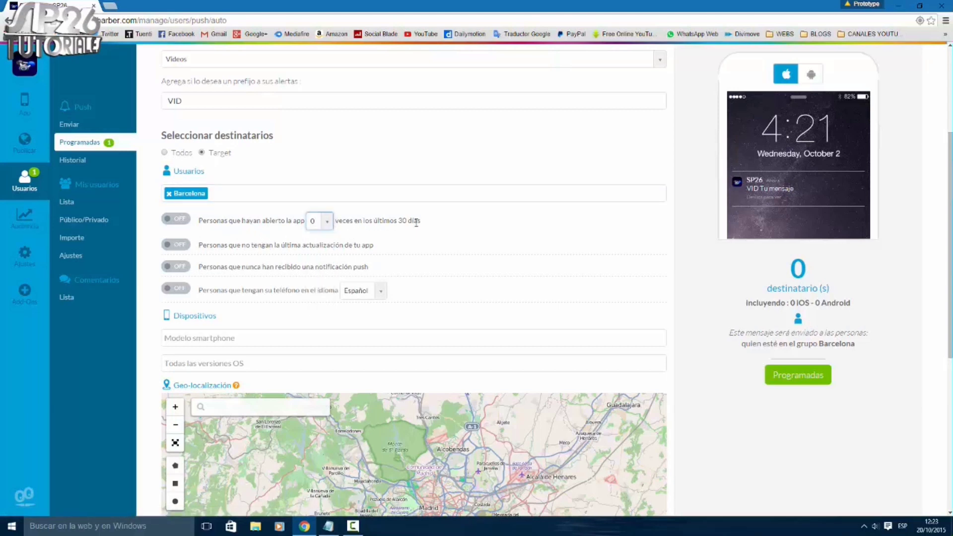
left_click(327, 224)
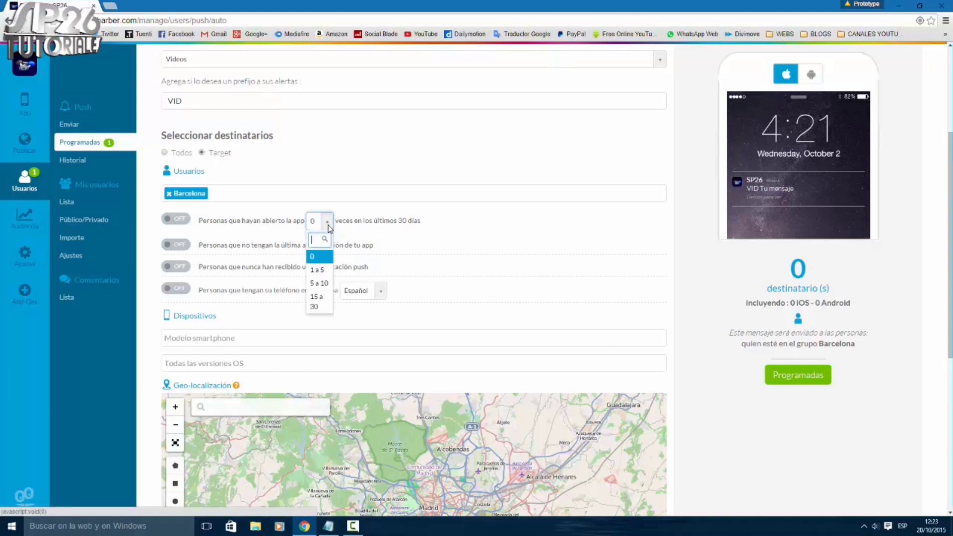
left_click(370, 234)
left_click(175, 220)
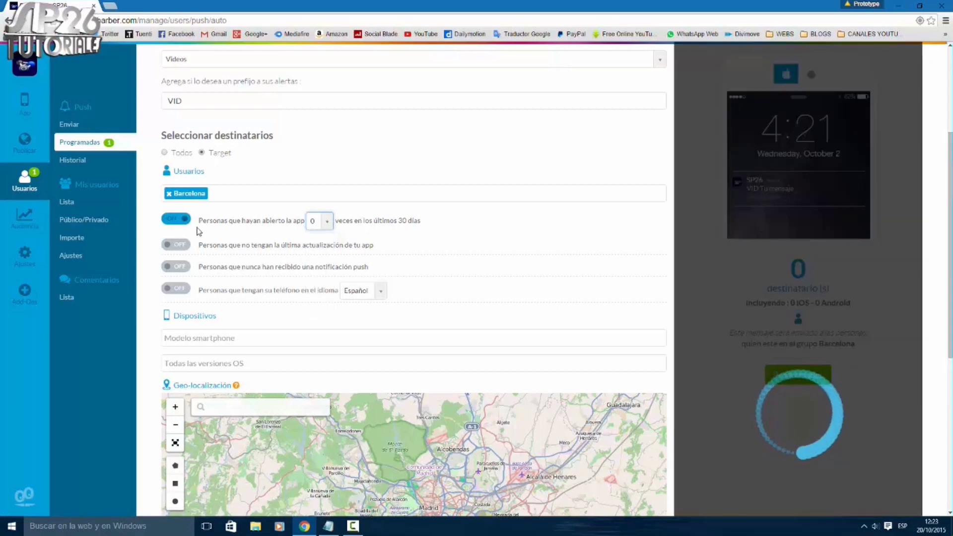
left_click(188, 223)
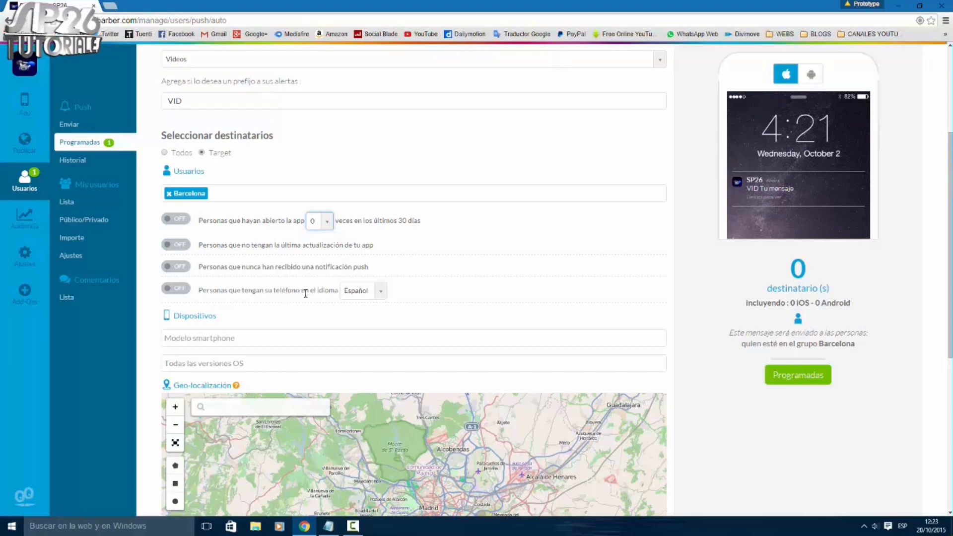
Step: Try the recipient filter for phones set to Español, and switch it off again
left_click(174, 292)
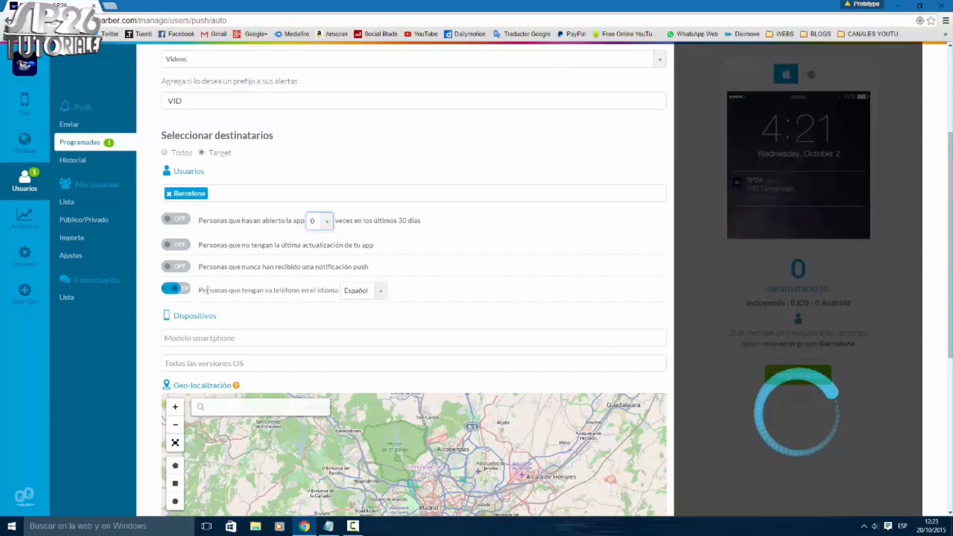
left_click(171, 288)
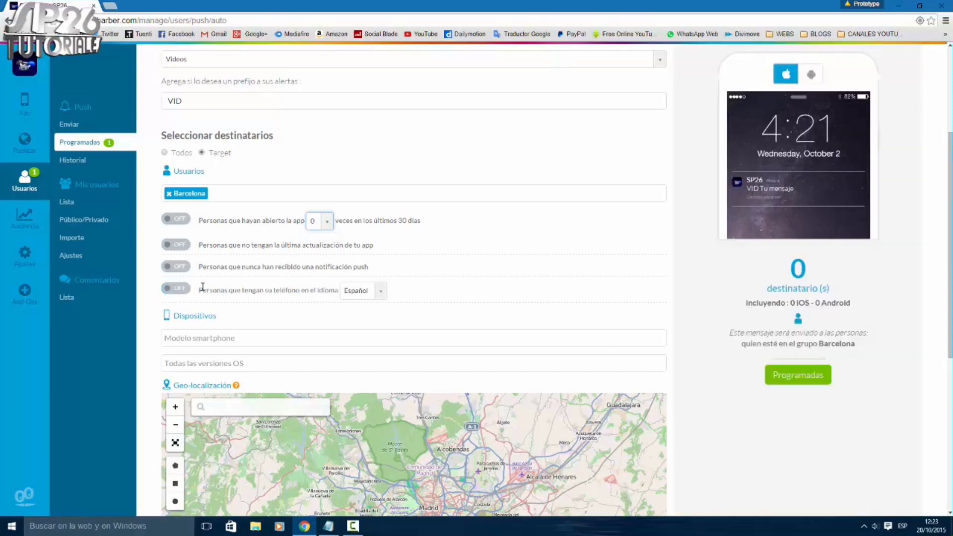
left_click(174, 293)
left_click(175, 289)
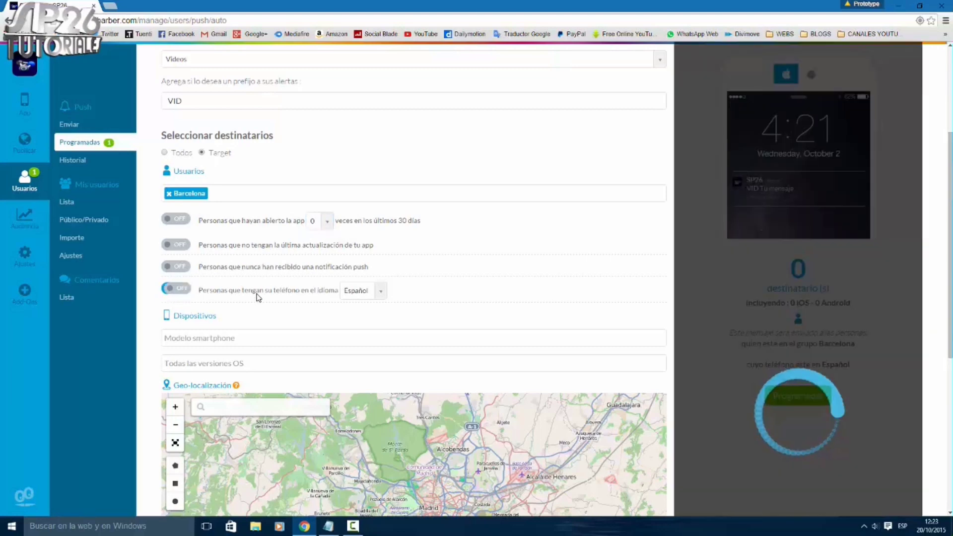
Step: Select all iOS smartphones as the target devices, and replace that choice with all Android smartphones
scroll(243, 288, "down", 1)
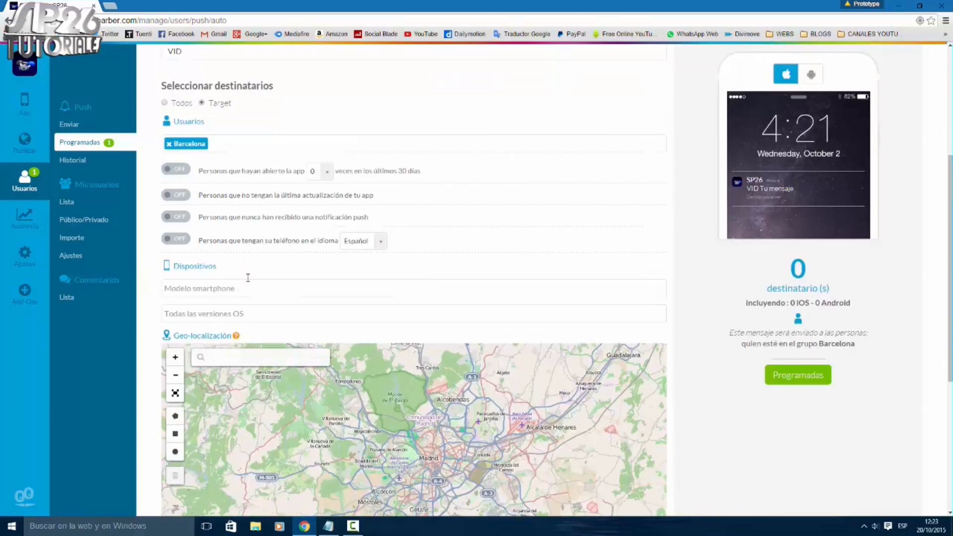
left_click(202, 289)
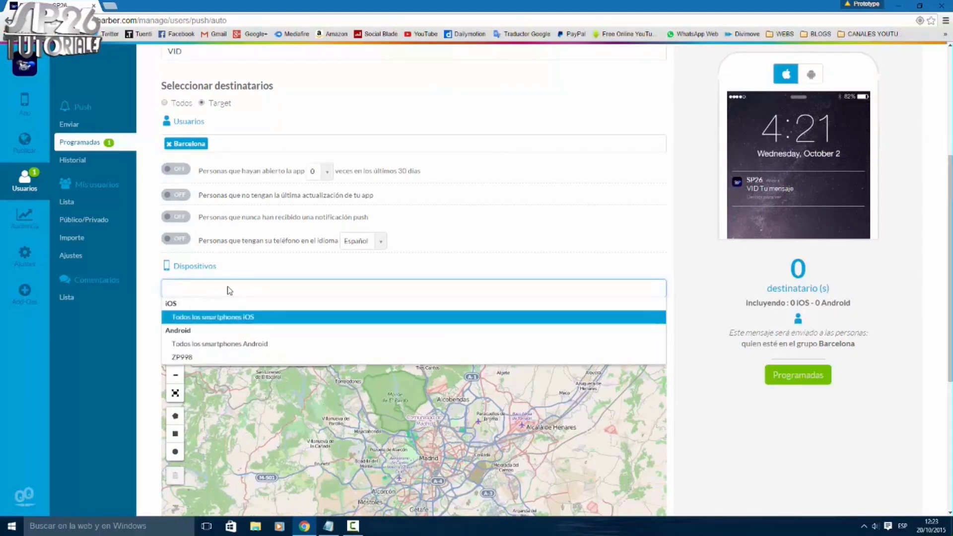
left_click(239, 275)
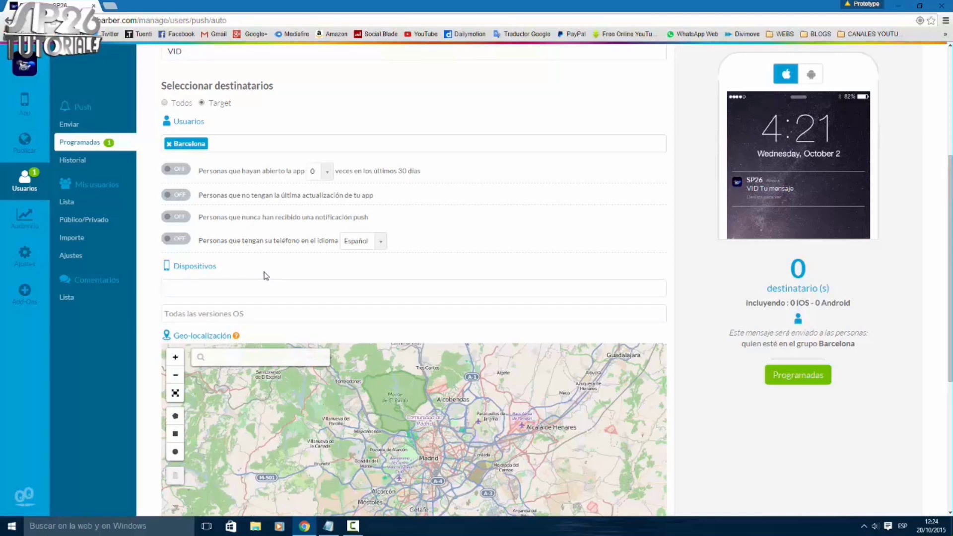
left_click(234, 290)
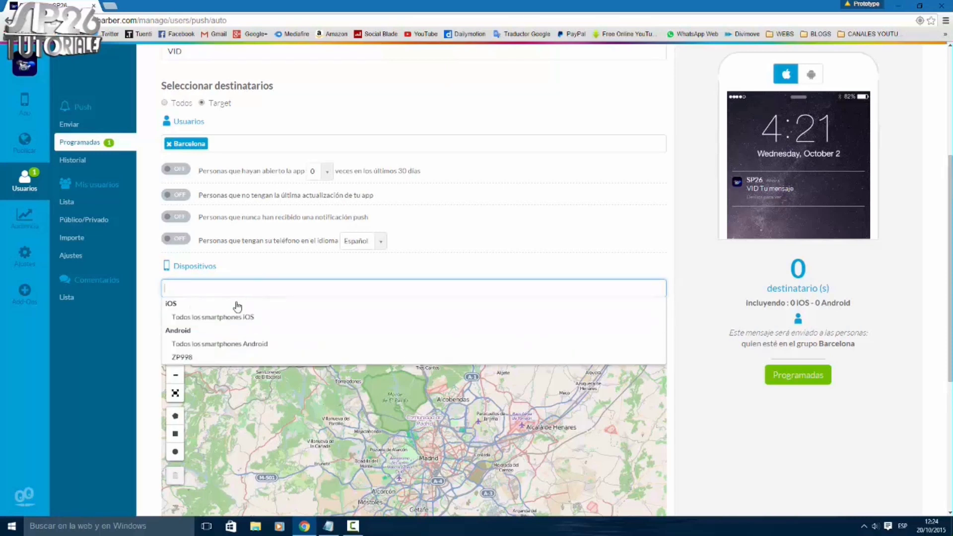
left_click(213, 318)
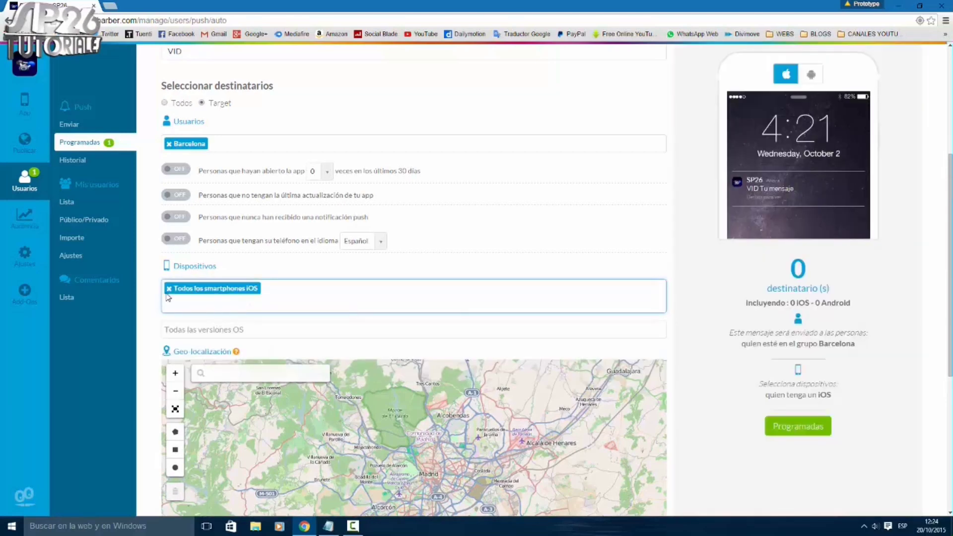
key("BackSpace")
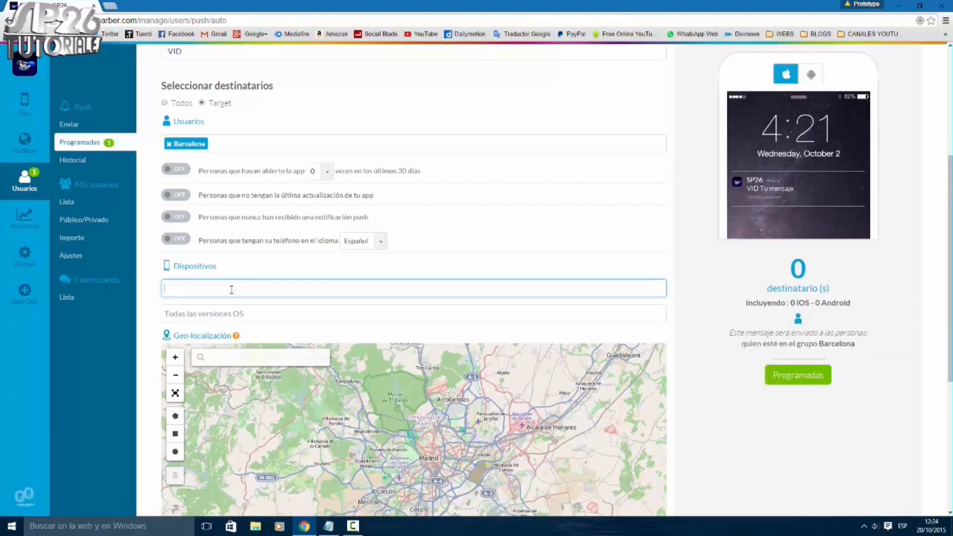
left_click(238, 297)
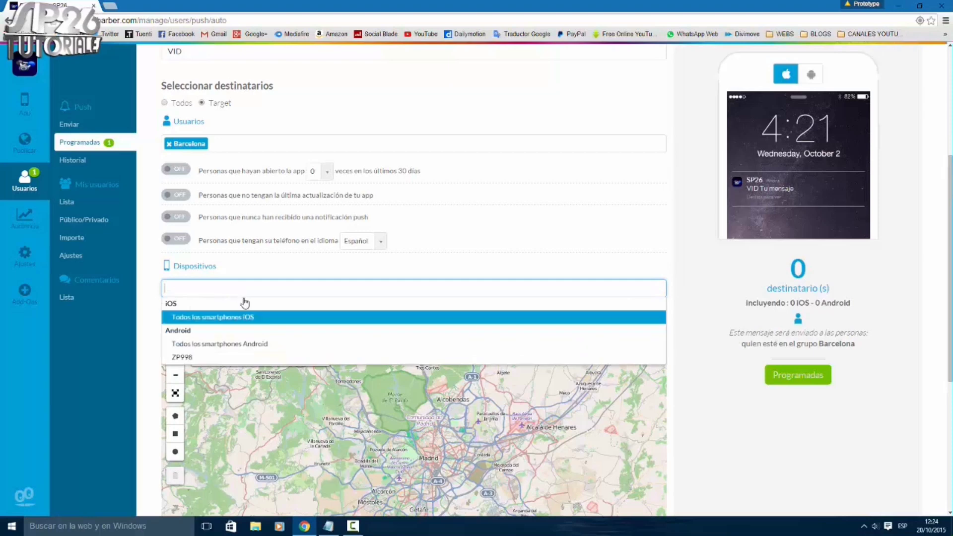
left_click(265, 344)
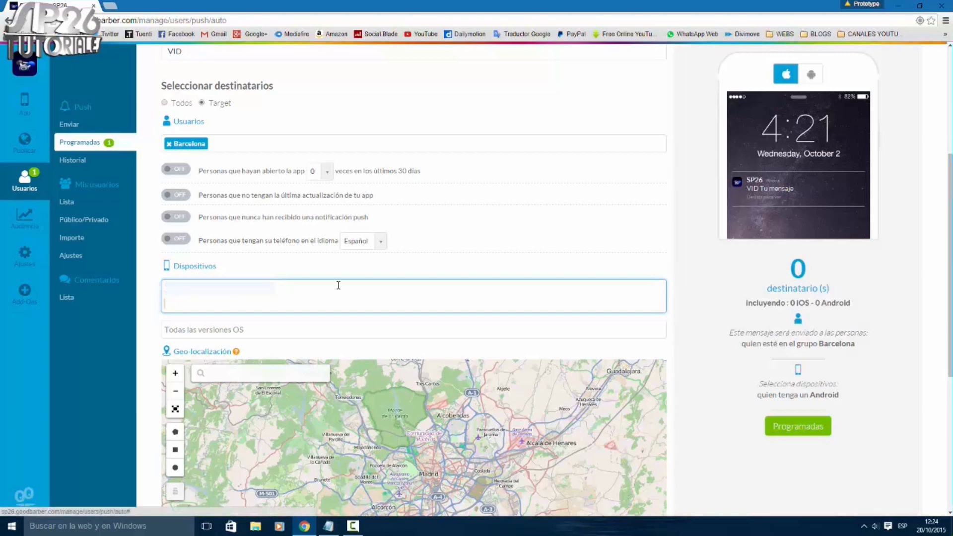
Step: Find Gran Vía, Madrid in the geolocation search and set it as the recipients' target area
scroll(348, 268, "down", 3)
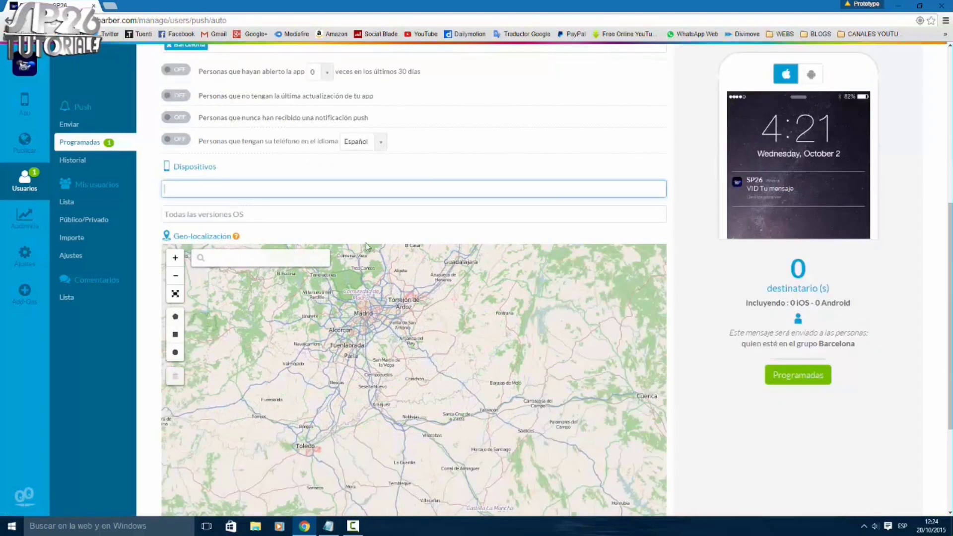
left_click(227, 258)
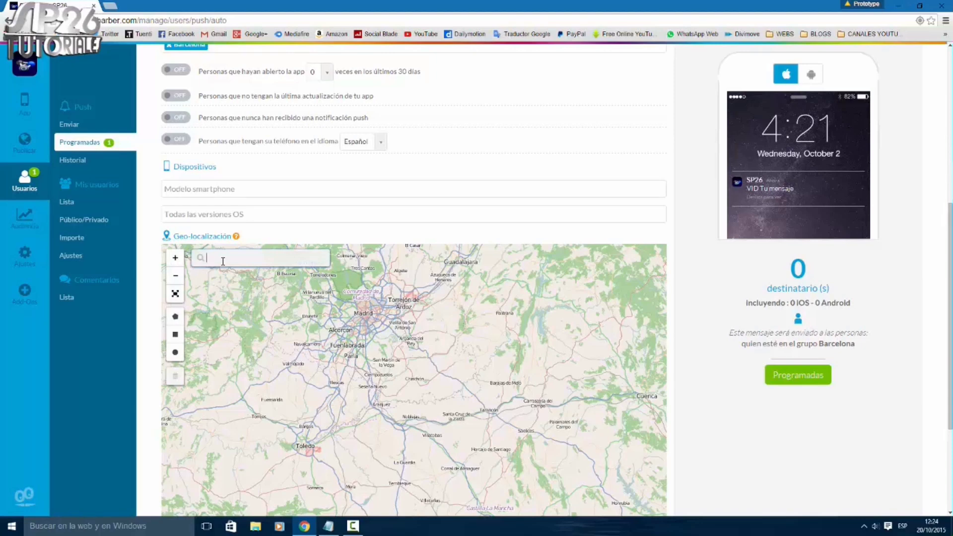
type("g")
key("BackSpace")
type("Gran")
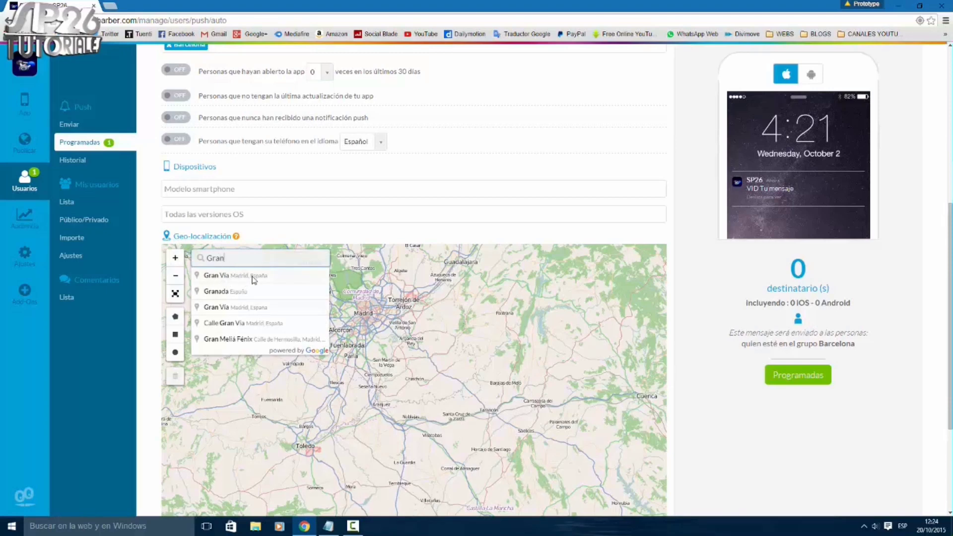
left_click(269, 279)
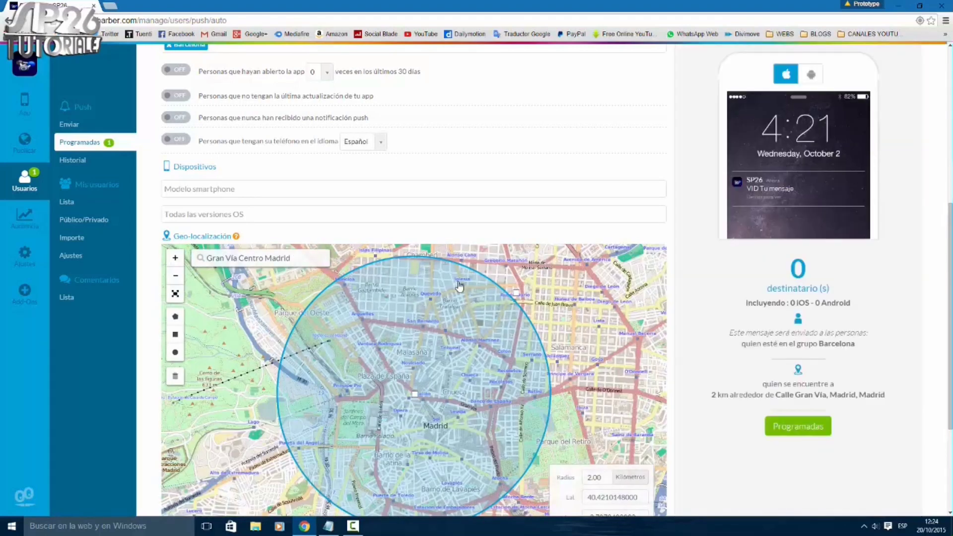
Step: Move the target circle's centre slightly, to Calle de Silva in Madrid, and enlarge its radius to about 2.07 km
left_click_drag(570, 324, 577, 313)
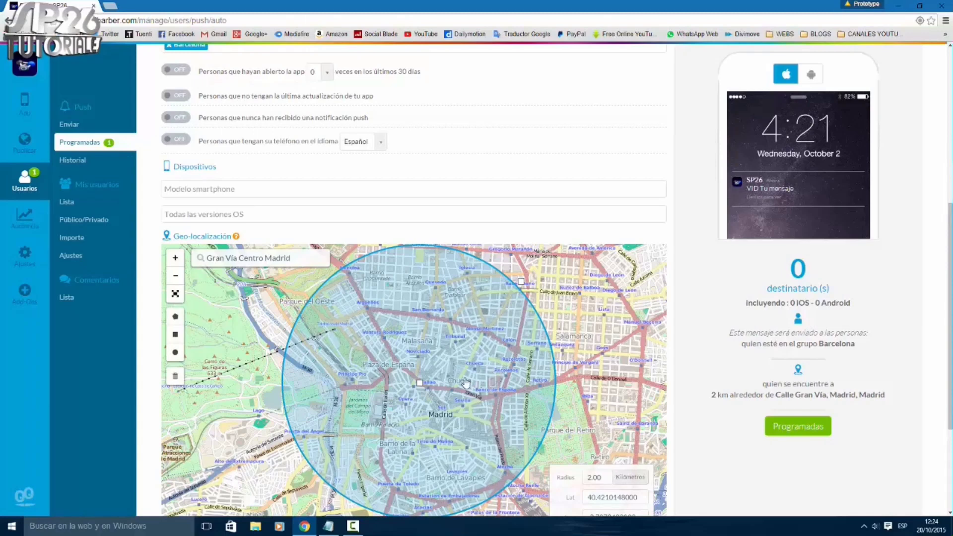
left_click_drag(420, 383, 420, 383)
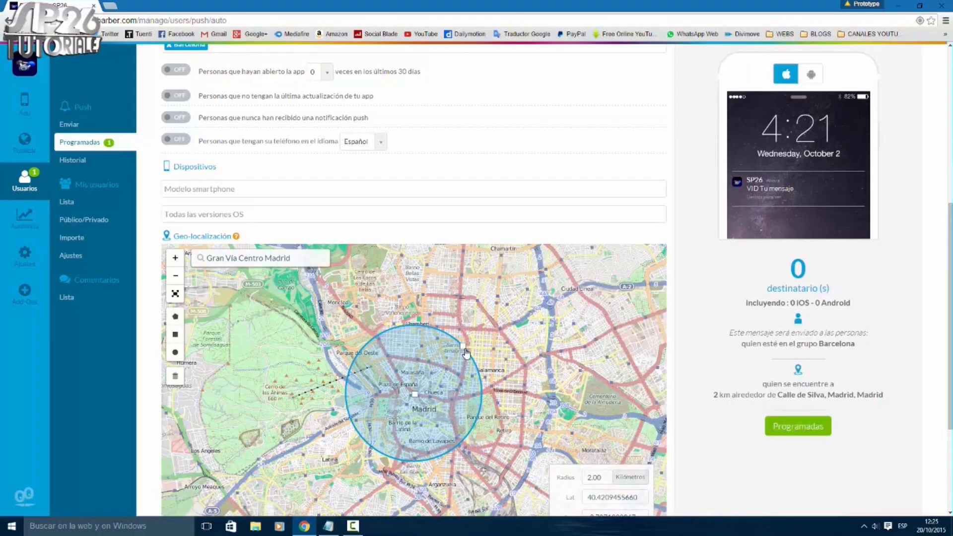
left_click_drag(464, 347, 470, 349)
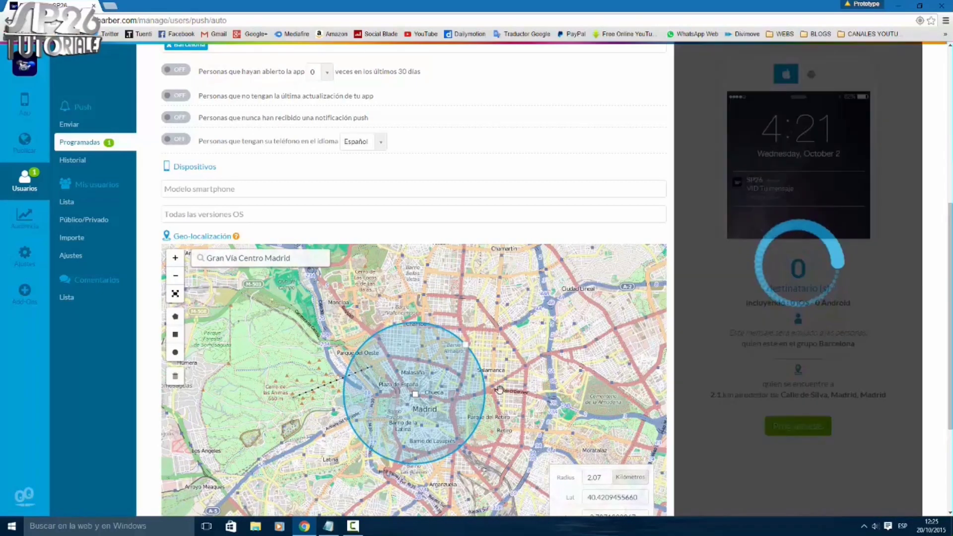
Step: Set the message delivery to "Durante una franja horaria determinada"
scroll(645, 392, "down", 3)
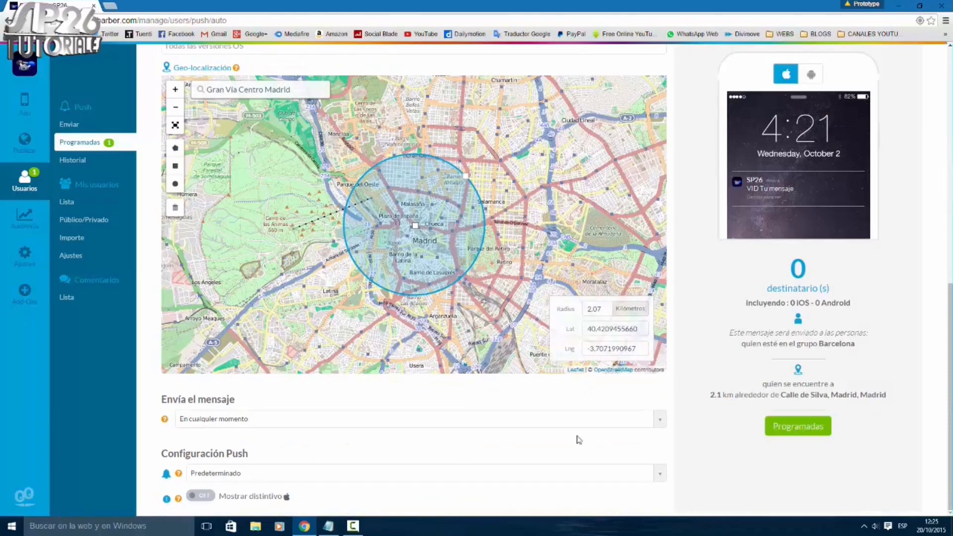
left_click(231, 419)
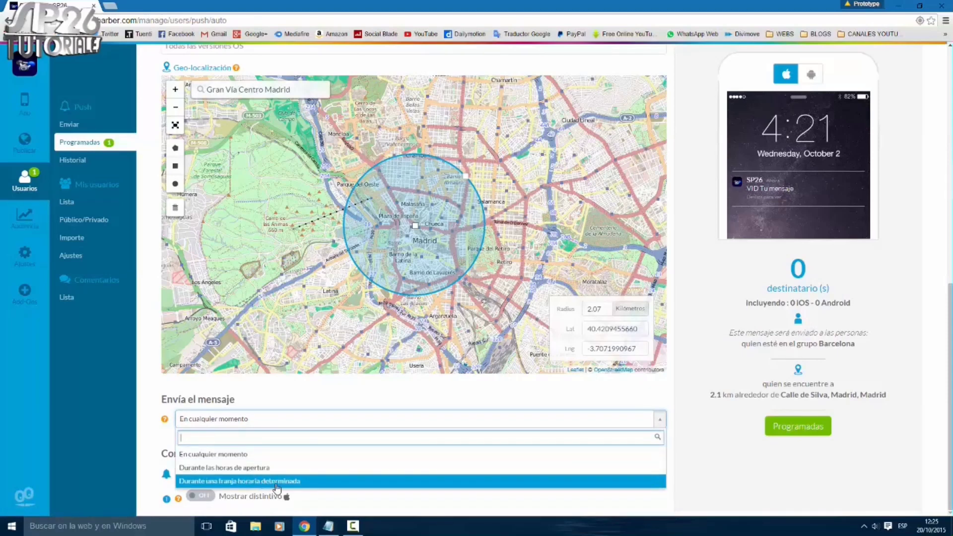
left_click(293, 482)
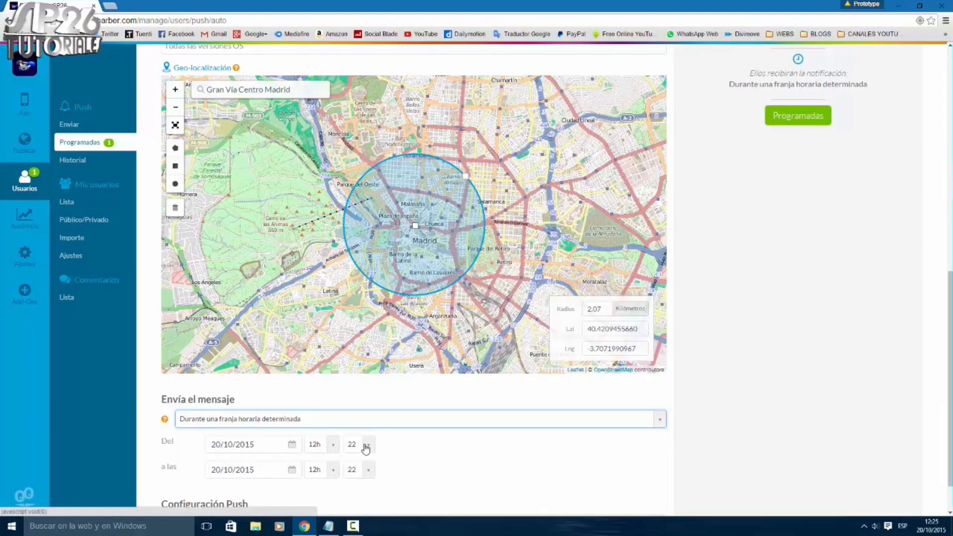
left_click(442, 445)
scroll(442, 445, "down", 1)
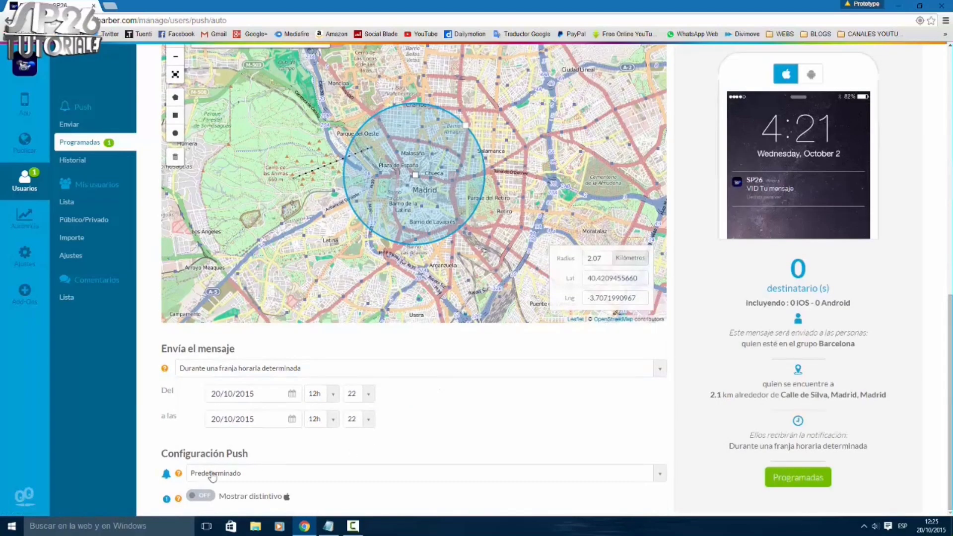
Step: Look through the notification sounds, keep Predeterminado, and turn on Mostrar distintivo
left_click(255, 477)
scroll(248, 432, "down", 1)
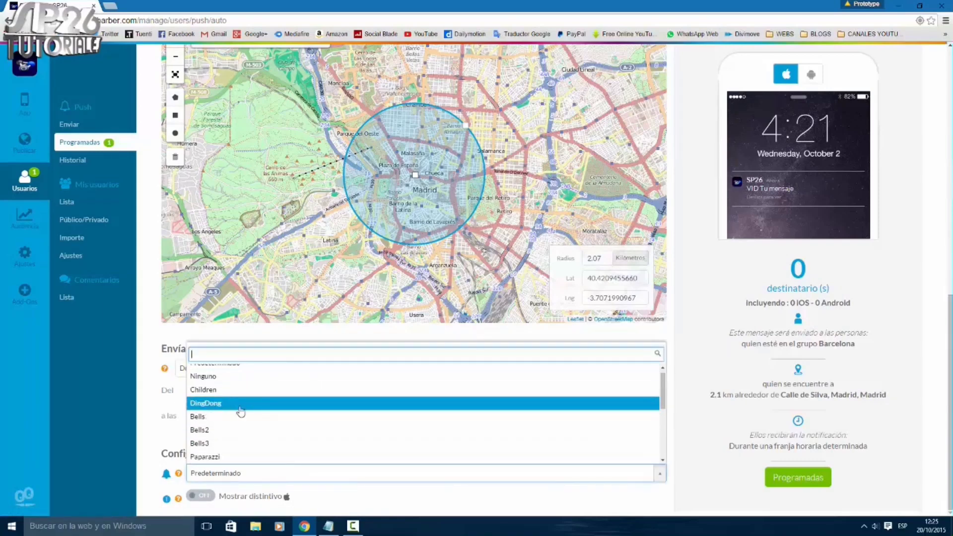
left_click(159, 436)
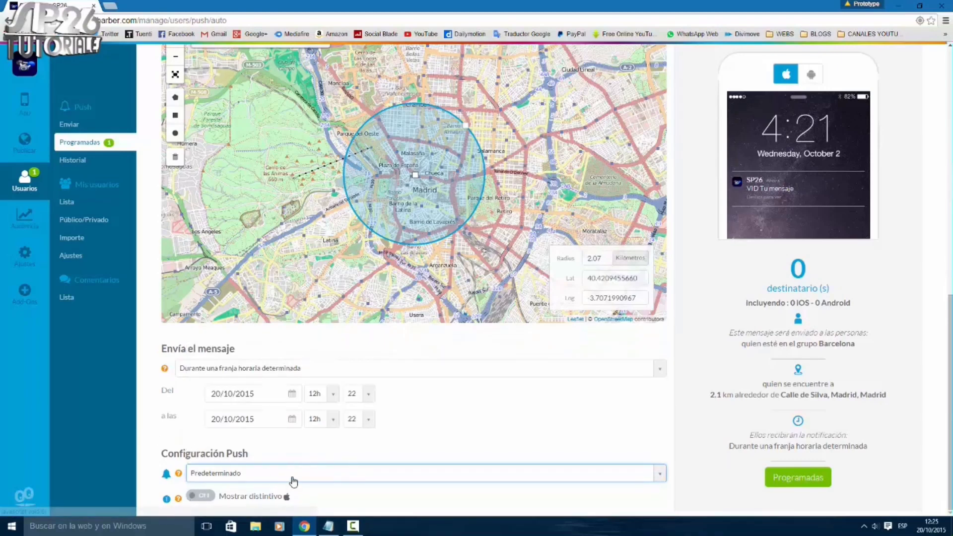
mouse_move(180, 501)
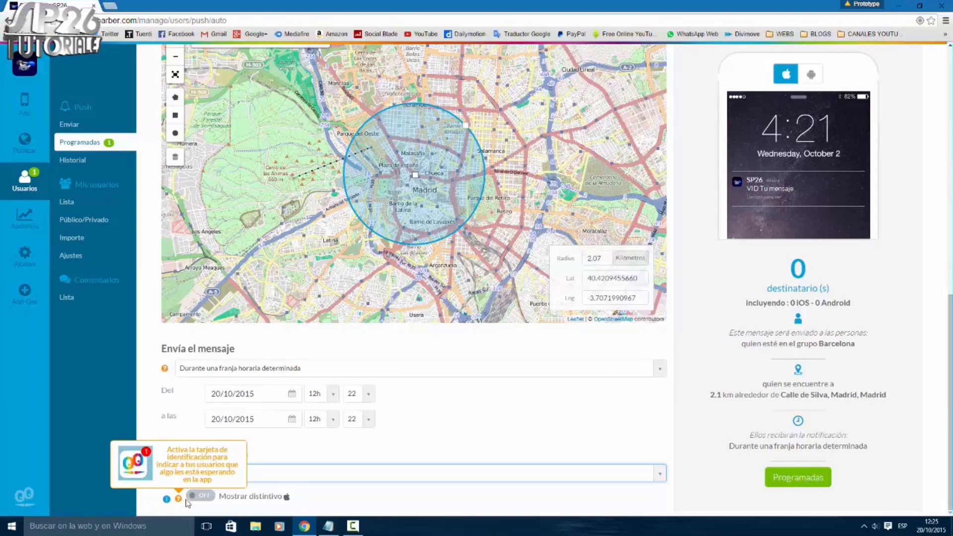
left_click(209, 496)
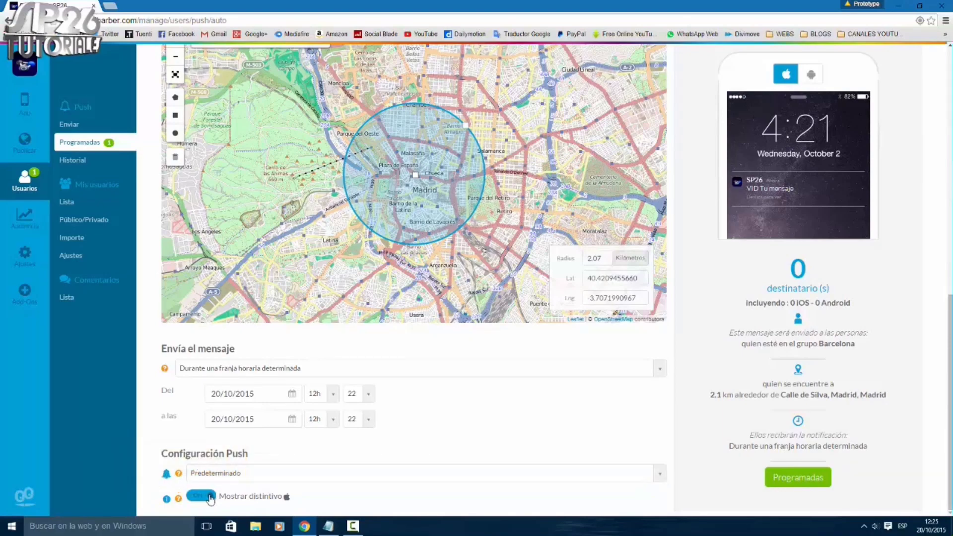
scroll(563, 467, "up", 5)
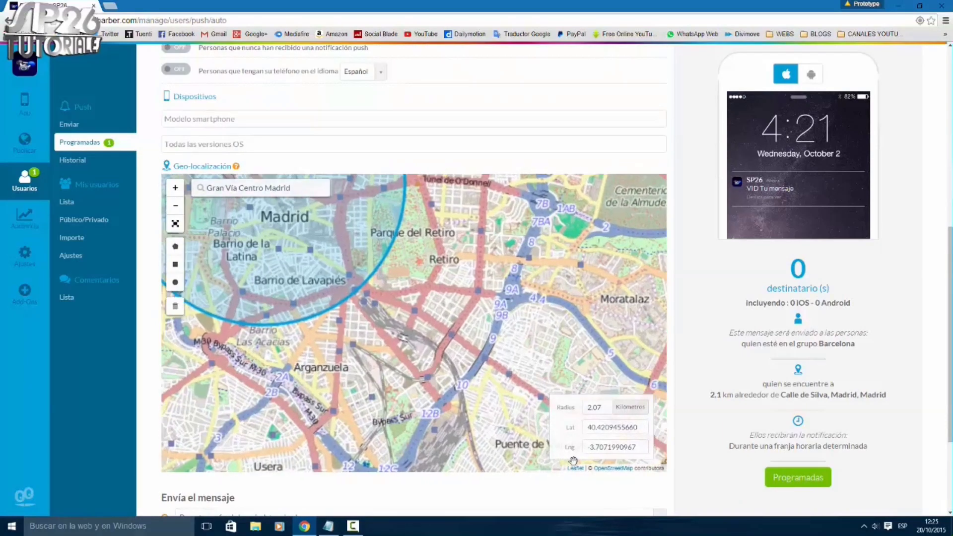
scroll(728, 428, "down", 5)
scroll(493, 229, "down", 3)
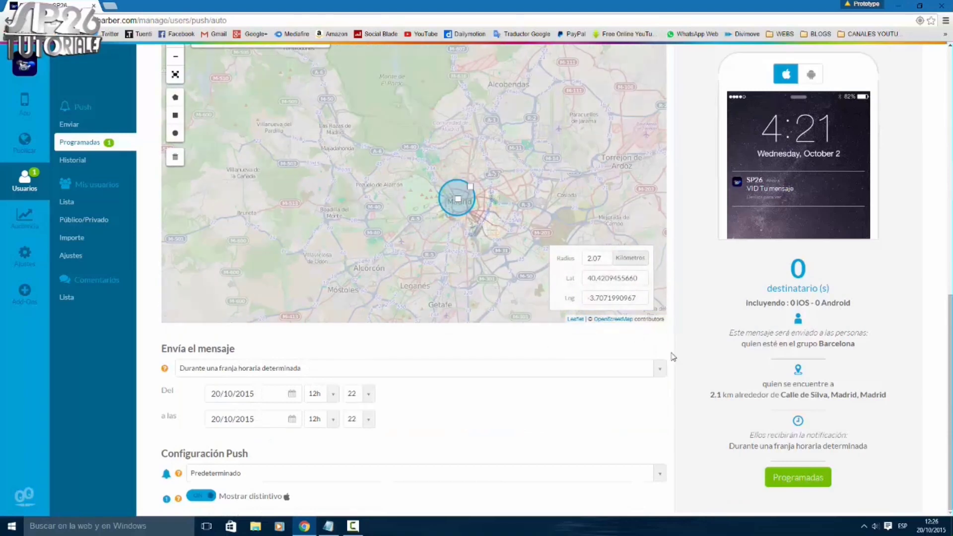
scroll(473, 401, "up", 8)
scroll(472, 401, "down", 8)
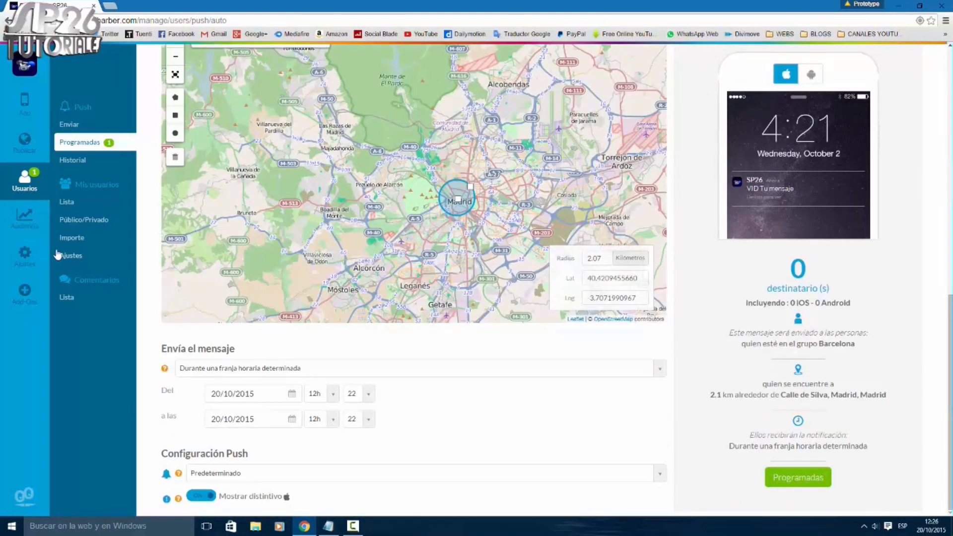
Step: Go to the add-ons catalogue and open the details of the Geofencing add-on under Notificaciones
left_click(26, 298)
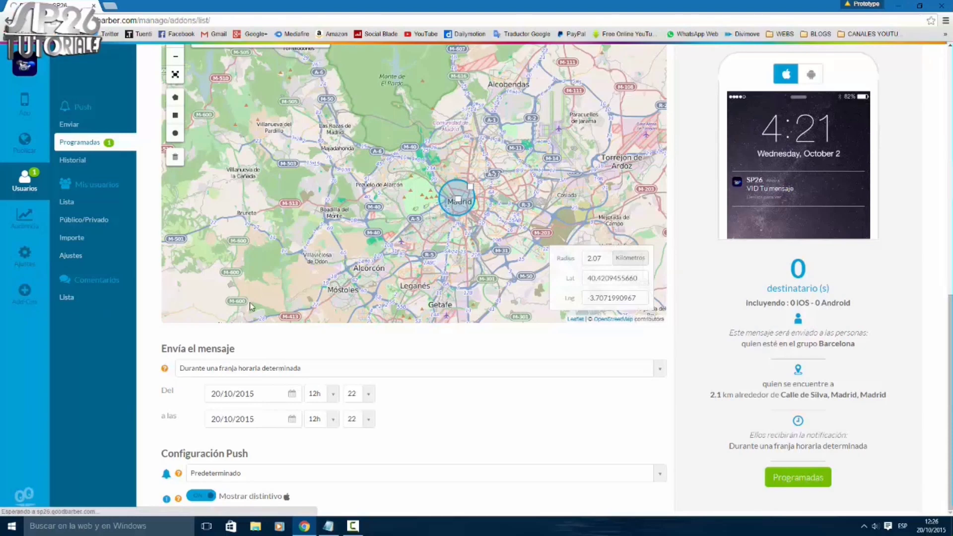
scroll(424, 343, "down", 5)
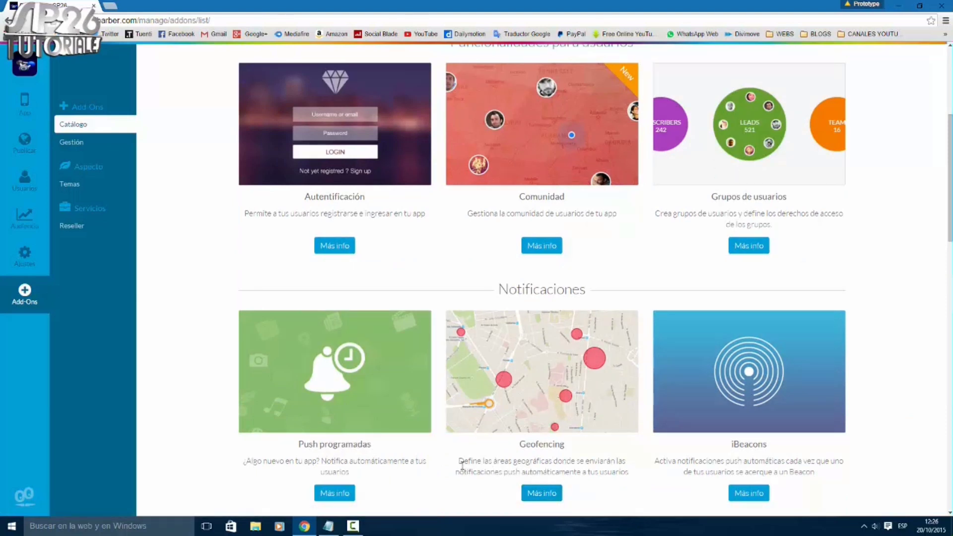
left_click_drag(463, 466, 517, 467)
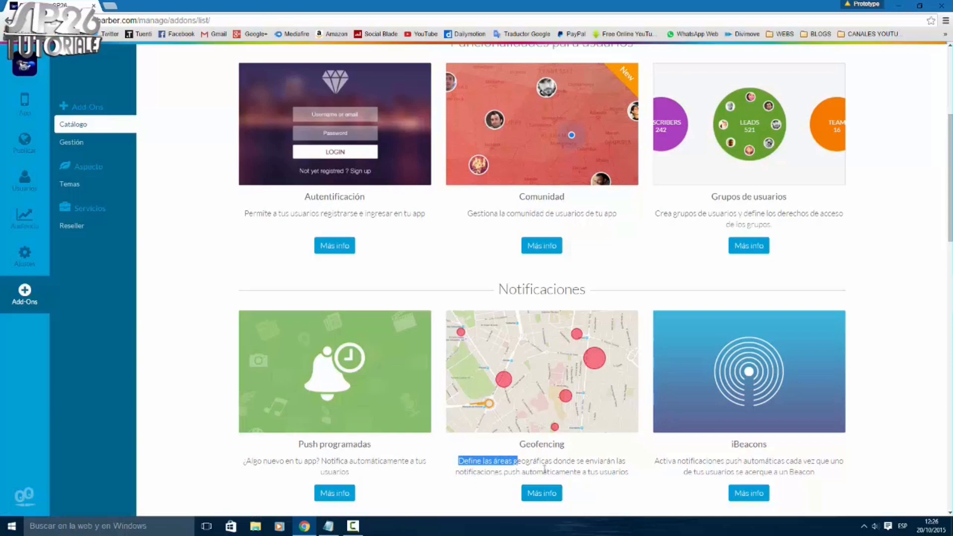
left_click(615, 467)
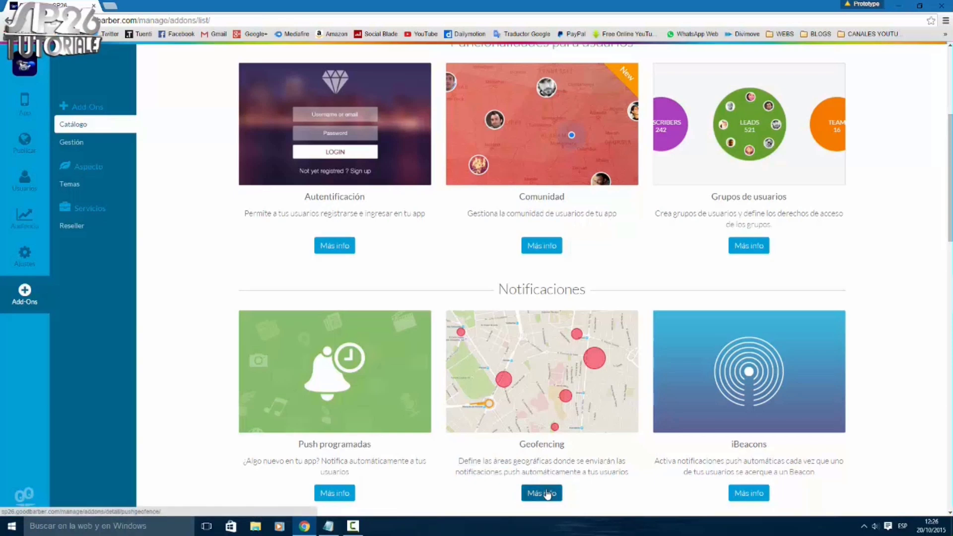
left_click(542, 494)
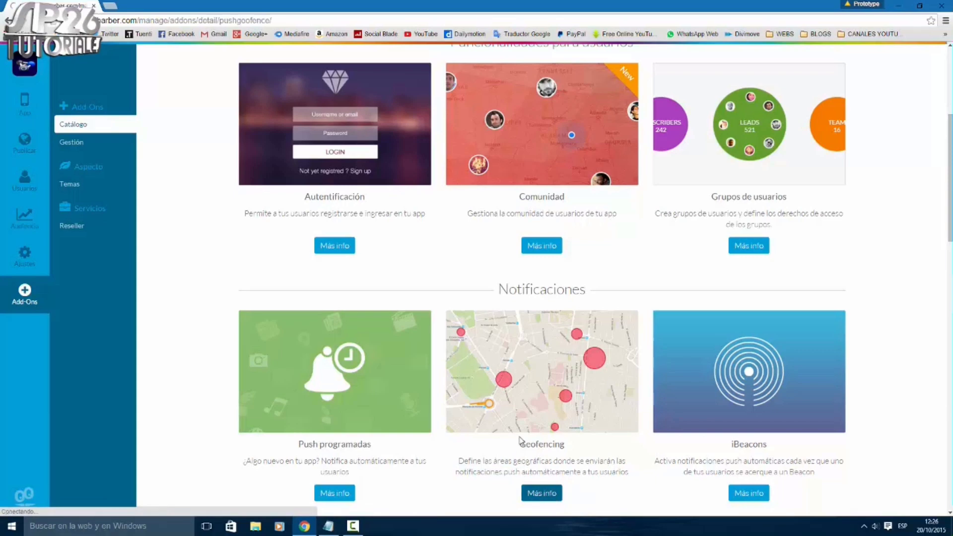
Step: Read through the Geofencing add-on's description and activate its free version
scroll(792, 314, "down", 1)
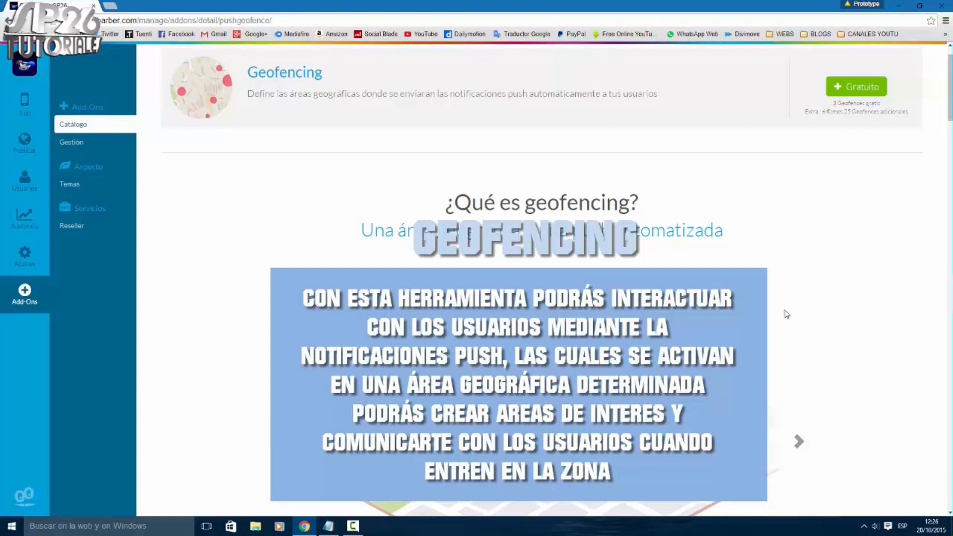
scroll(783, 313, "down", 5)
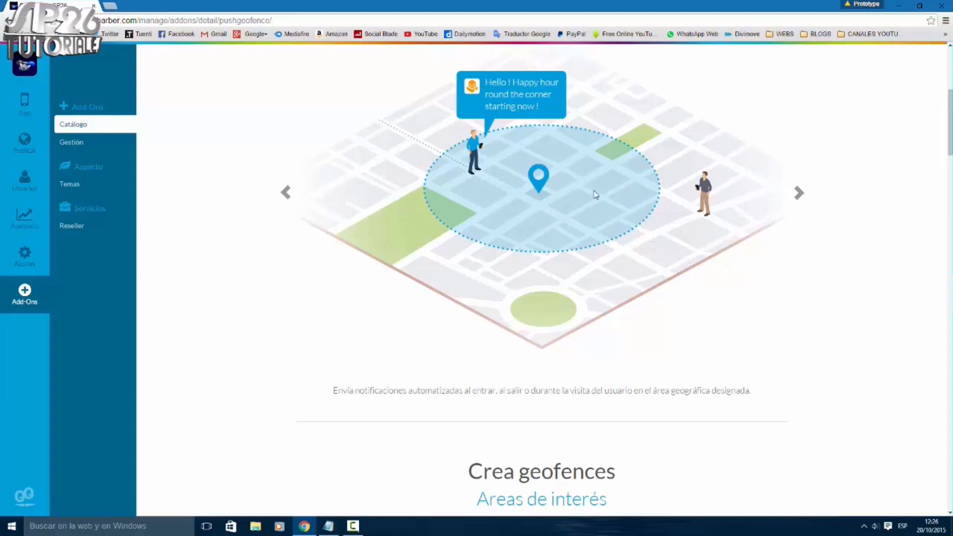
scroll(601, 191, "down", 10)
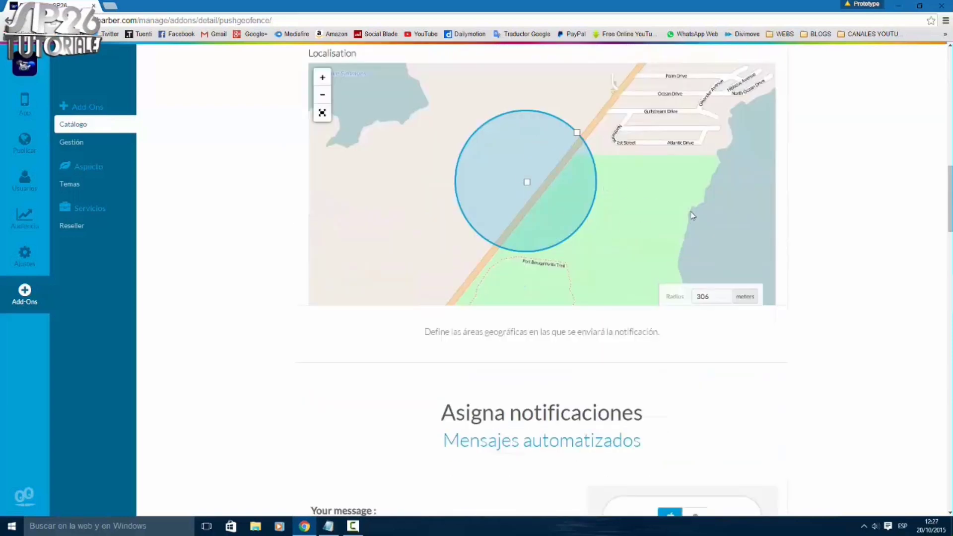
scroll(697, 215, "down", 6)
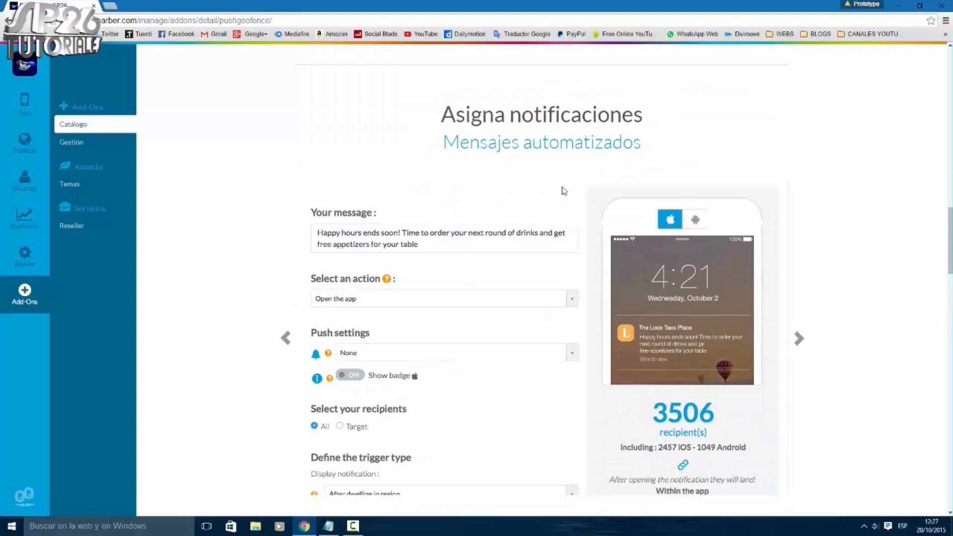
scroll(565, 189, "down", 6)
scroll(531, 204, "down", 6)
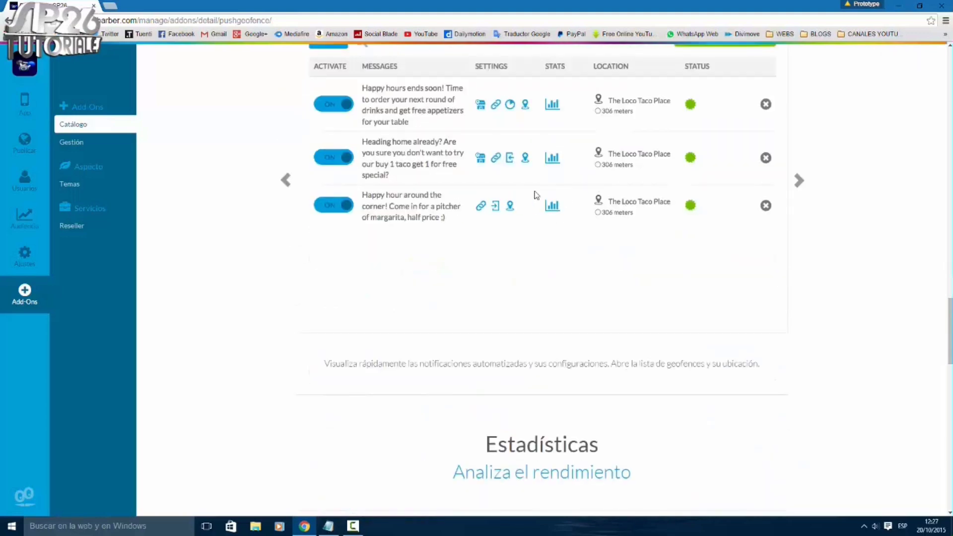
scroll(571, 200, "down", 10)
scroll(625, 208, "down", 8)
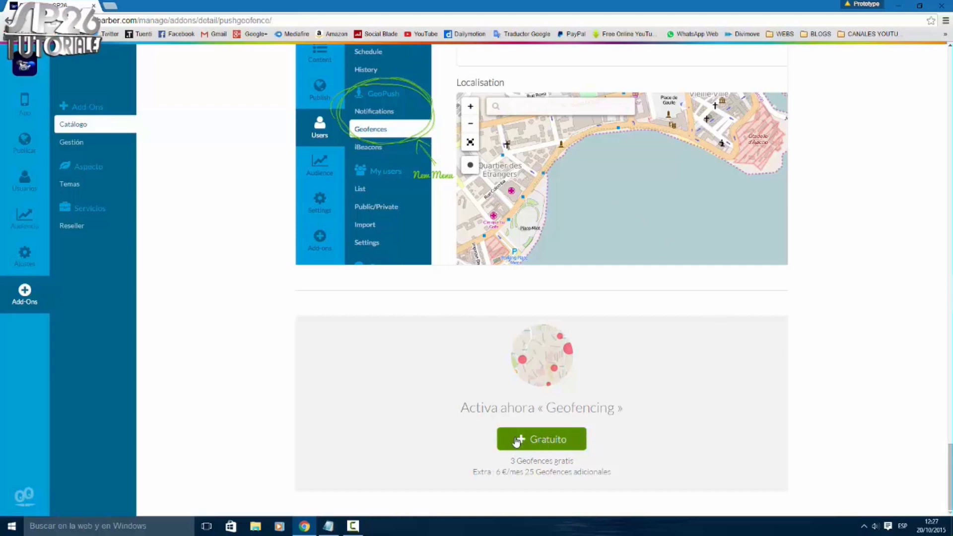
left_click(535, 443)
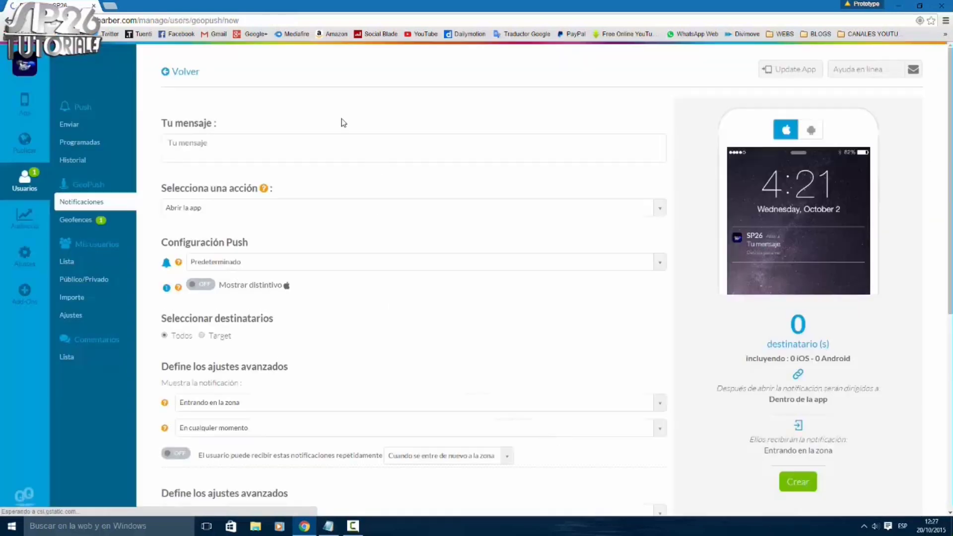
Step: Write the geopush message "Estoy en Madrid centro" and keep Abrir la app as its action
left_click(211, 141)
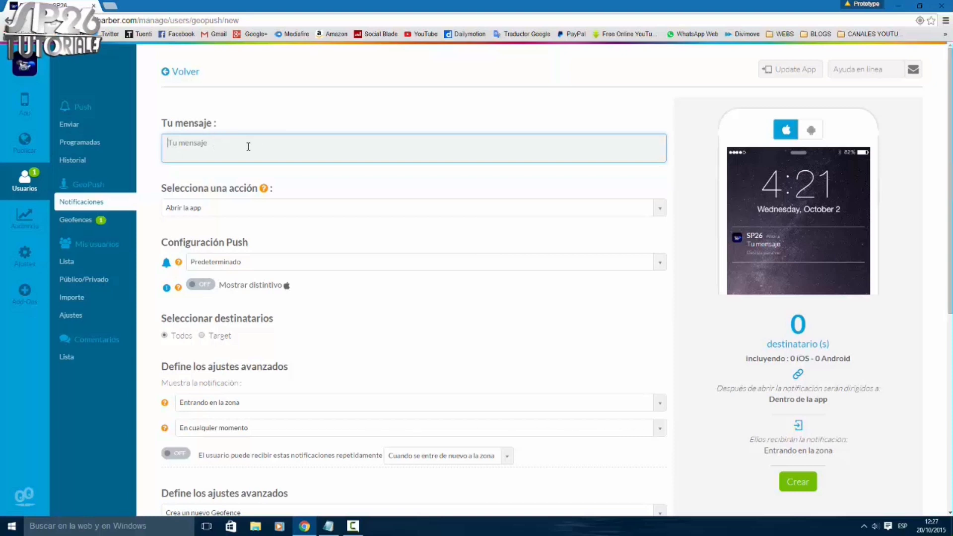
type("Estoy")
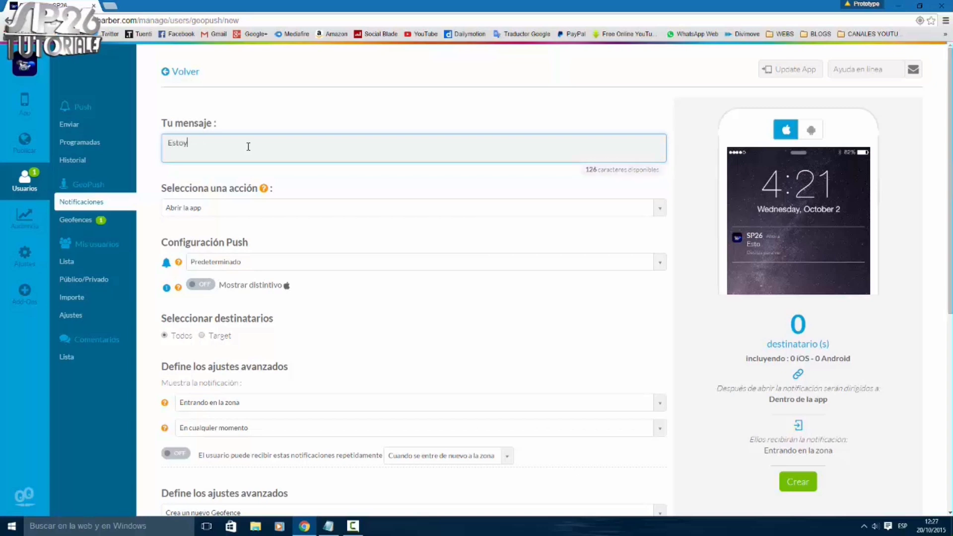
type(" en madrid centro")
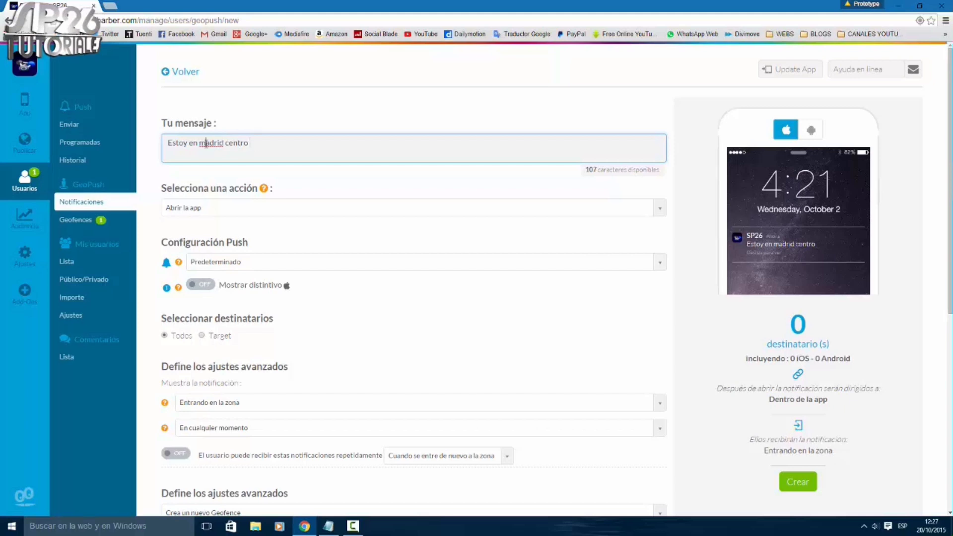
key("BackSpace")
type("M")
left_click(232, 211)
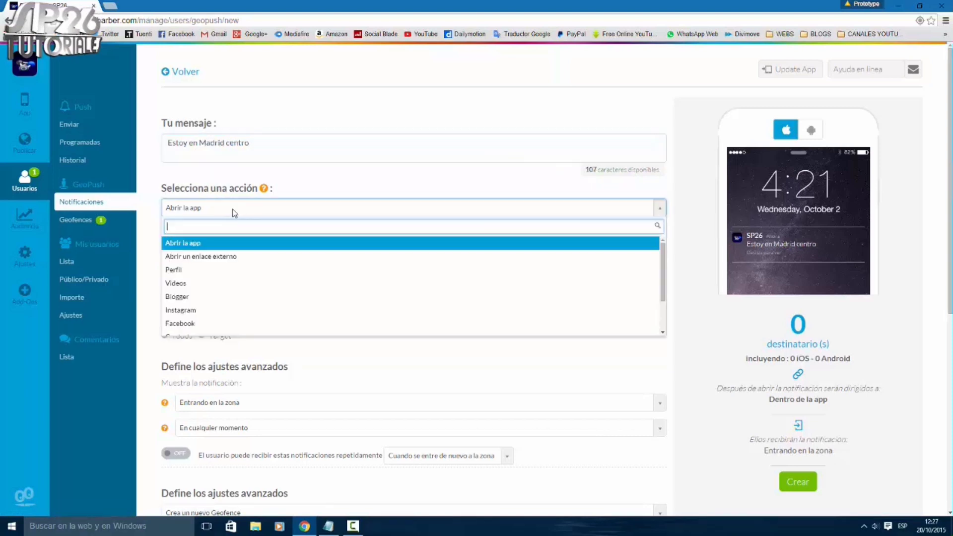
left_click(263, 209)
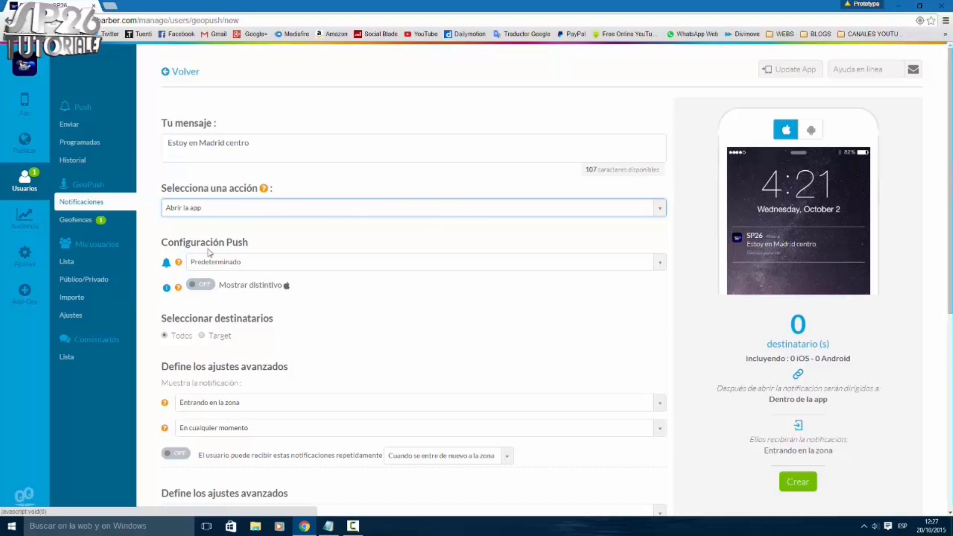
Step: Keep Predeterminado as the geopush sound and turn on Mostrar distintivo for this notification
left_click(267, 268)
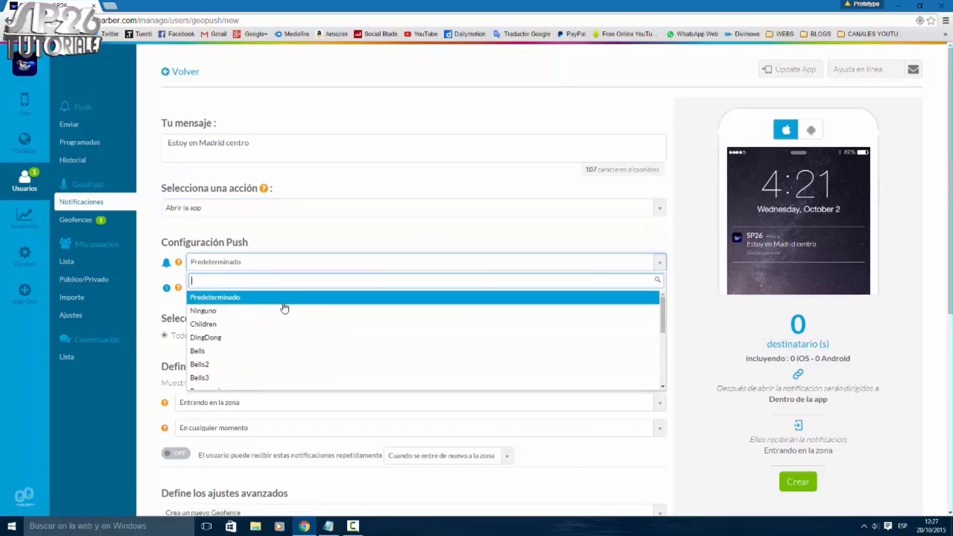
left_click(263, 305)
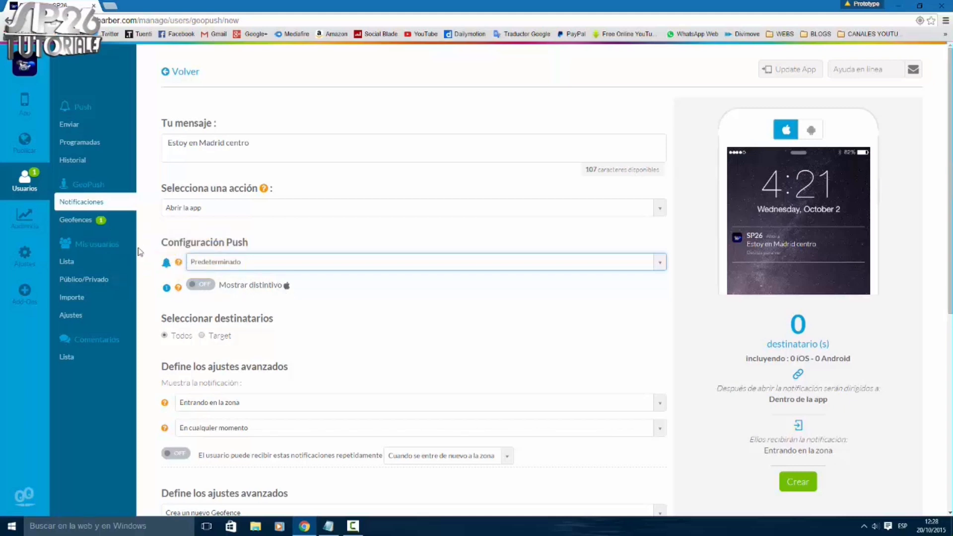
mouse_move(183, 292)
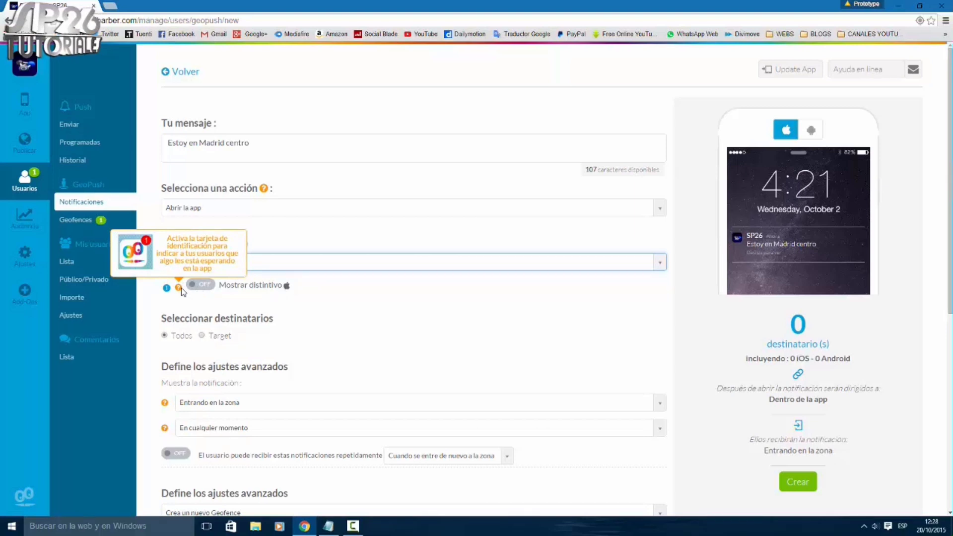
left_click(201, 285)
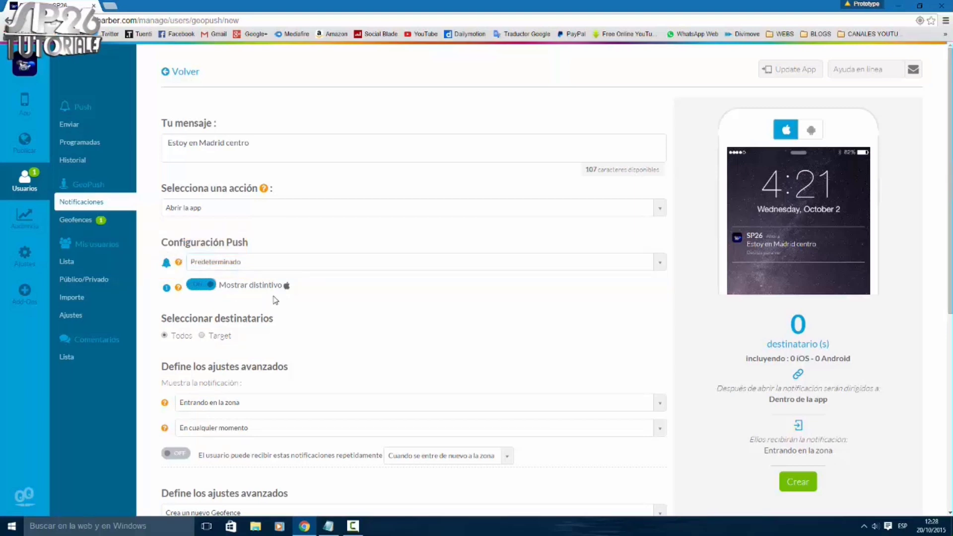
Step: Limit the recipients to a Target with the Madrid user group, leaving the app-opening frequency at 0
scroll(291, 312, "down", 2)
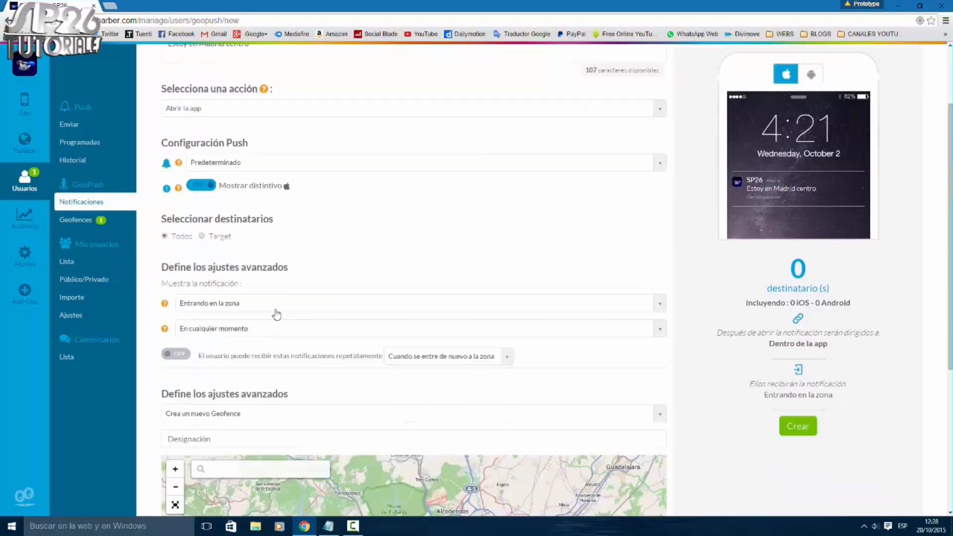
left_click(226, 241)
left_click(175, 237)
left_click(212, 242)
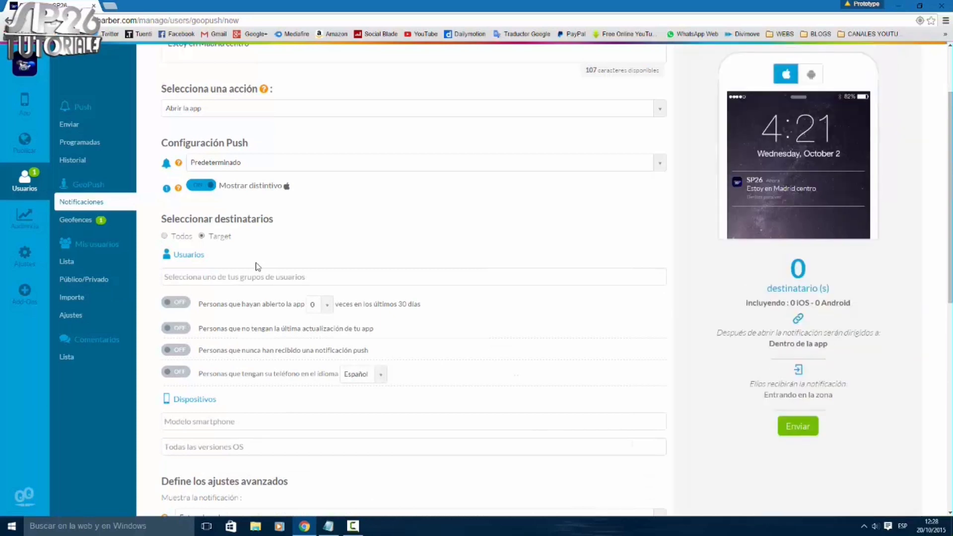
left_click(251, 278)
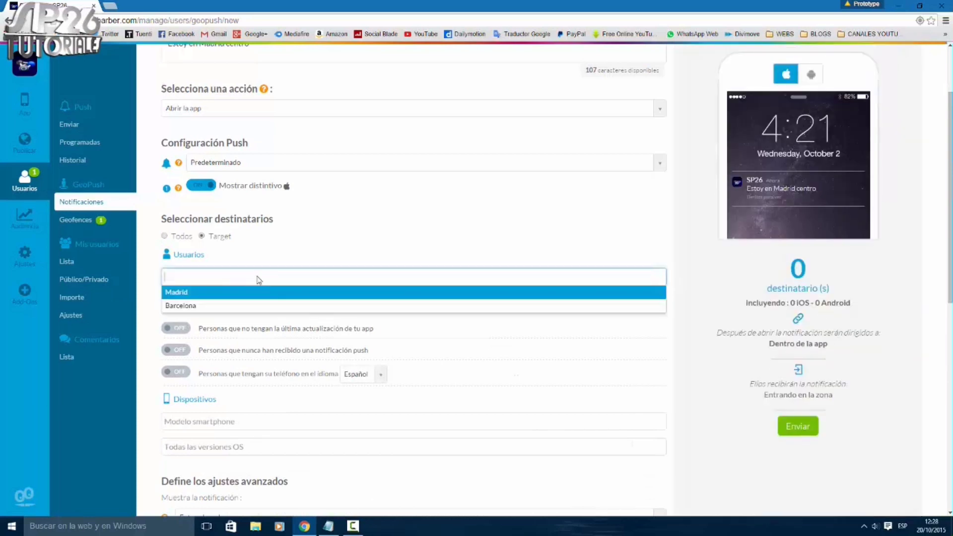
left_click(199, 295)
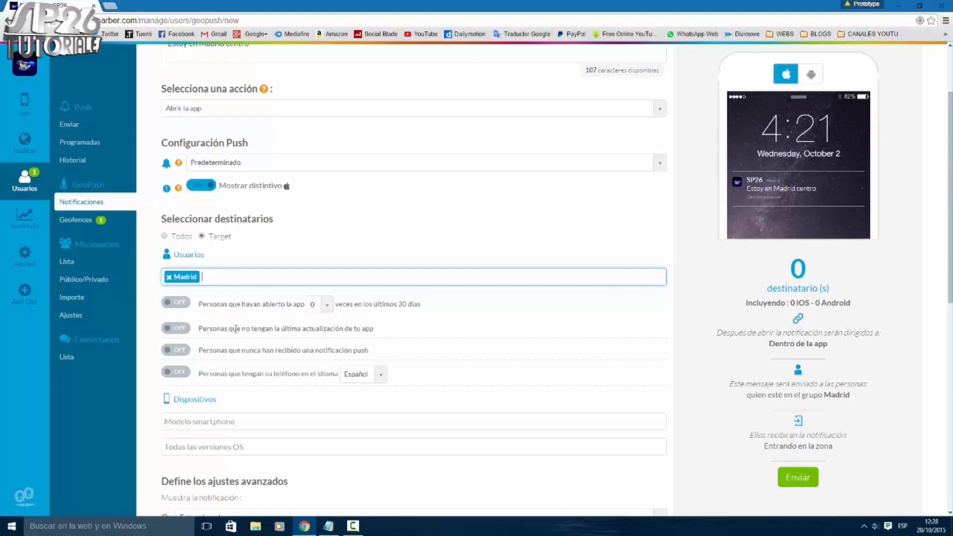
left_click(324, 305)
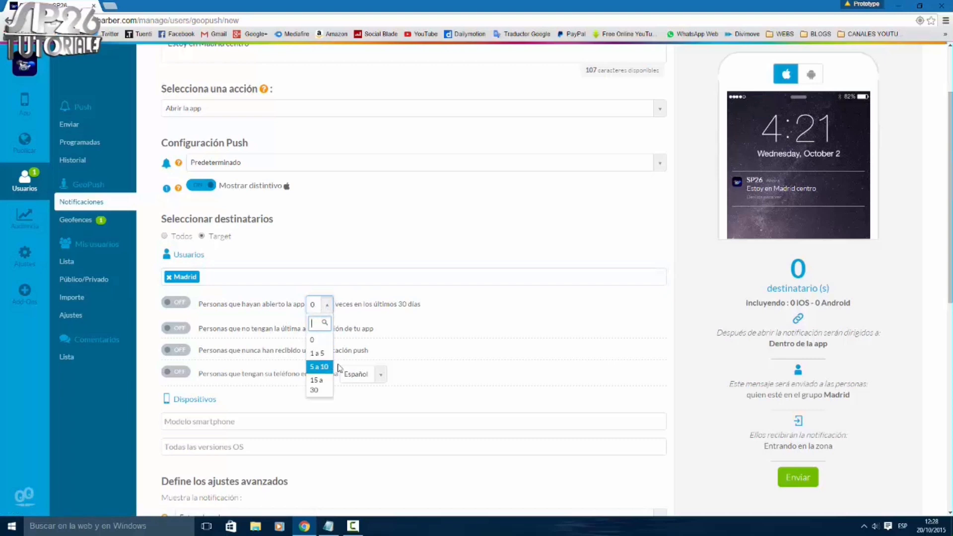
left_click(435, 302)
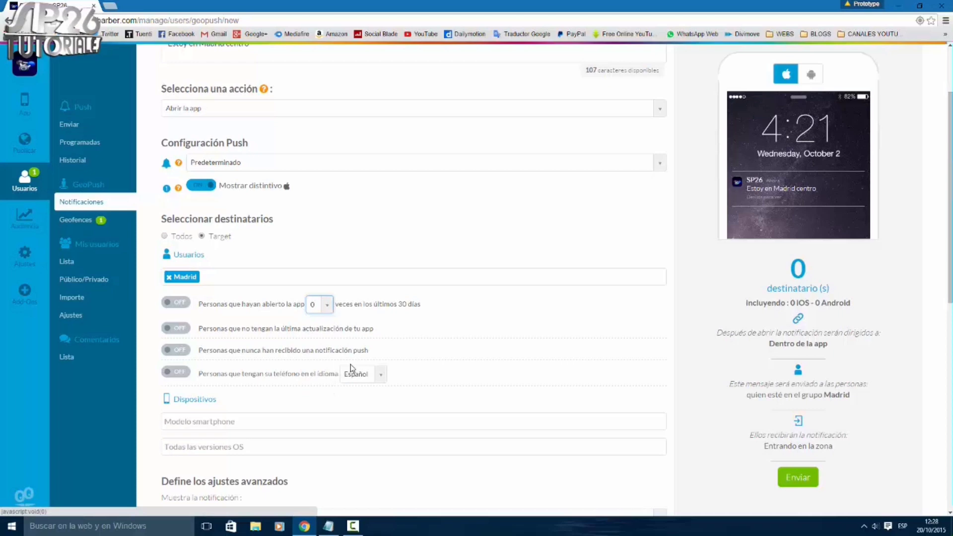
Step: Review the display options and keep Entrando en la zona and En cualquier momento
scroll(359, 362, "down", 2)
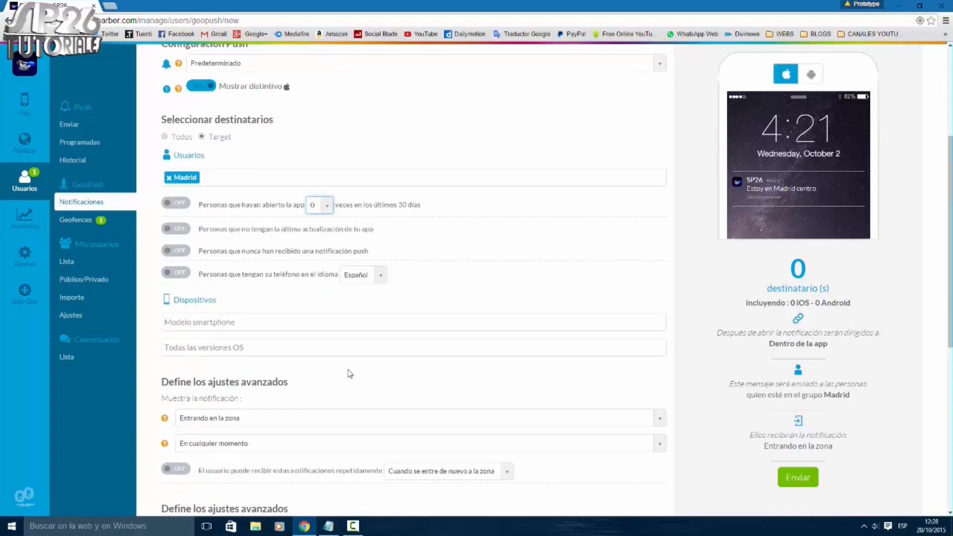
scroll(307, 360, "down", 2)
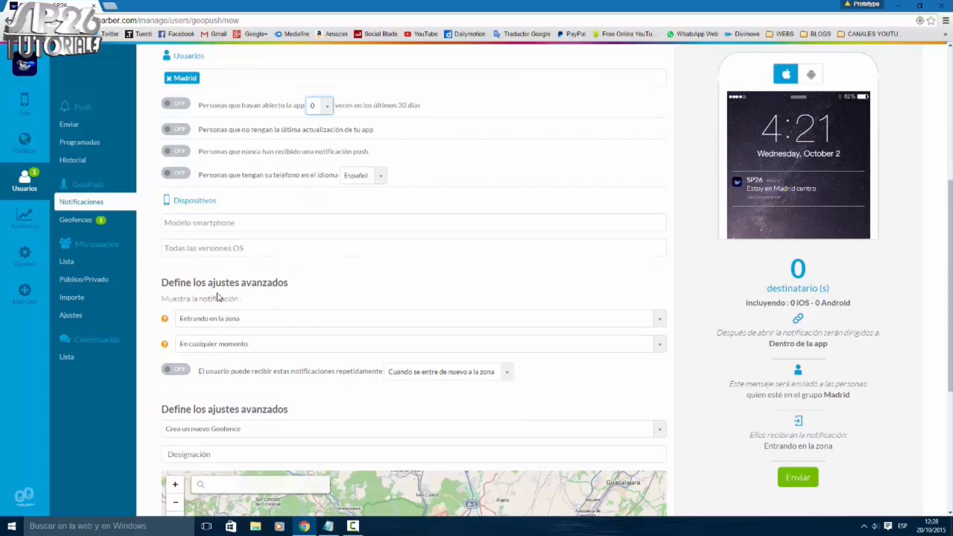
left_click(285, 319)
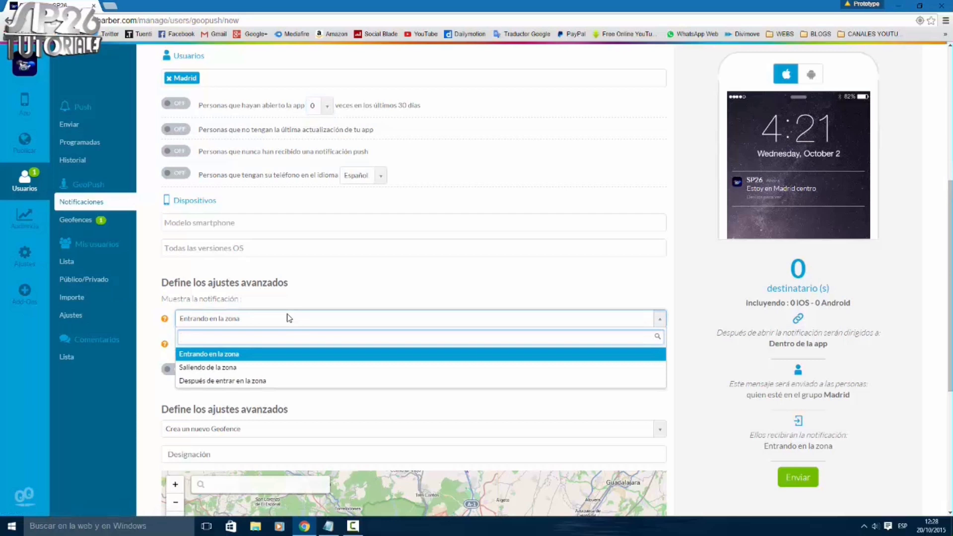
left_click(324, 296)
left_click(257, 343)
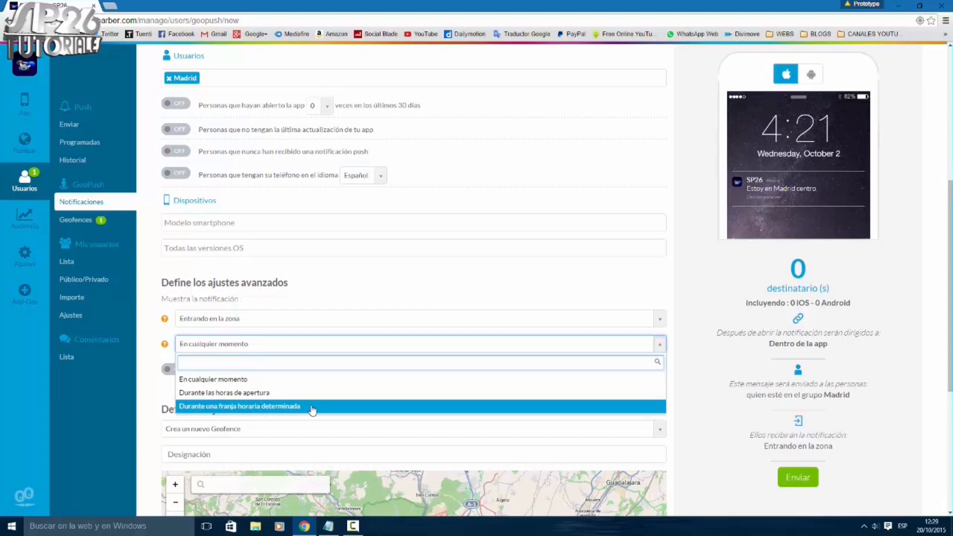
left_click(392, 307)
Step: Keep Crea un nuevo Geofence and locate the new geofence at Gran Vía in central Madrid
scroll(395, 306, "down", 4)
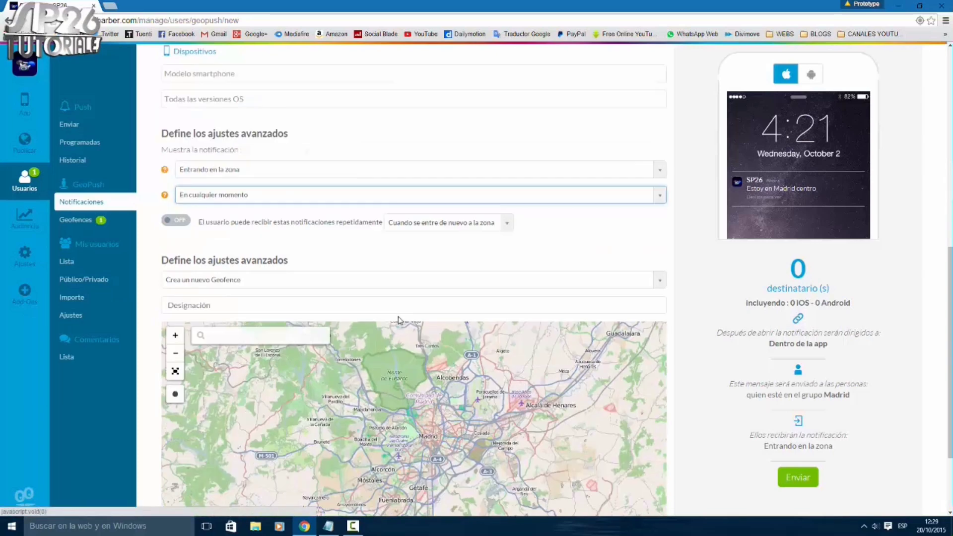
left_click(249, 232)
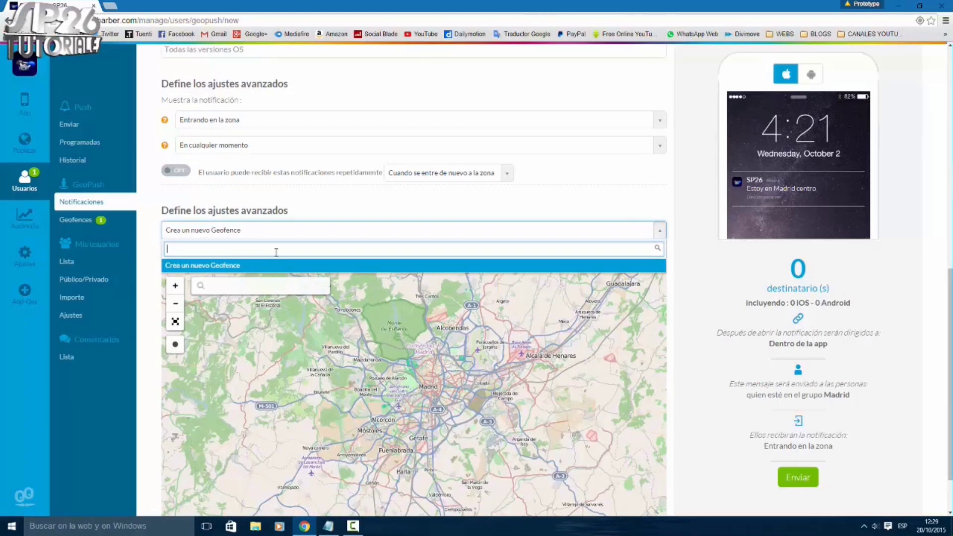
type("gran via madrid")
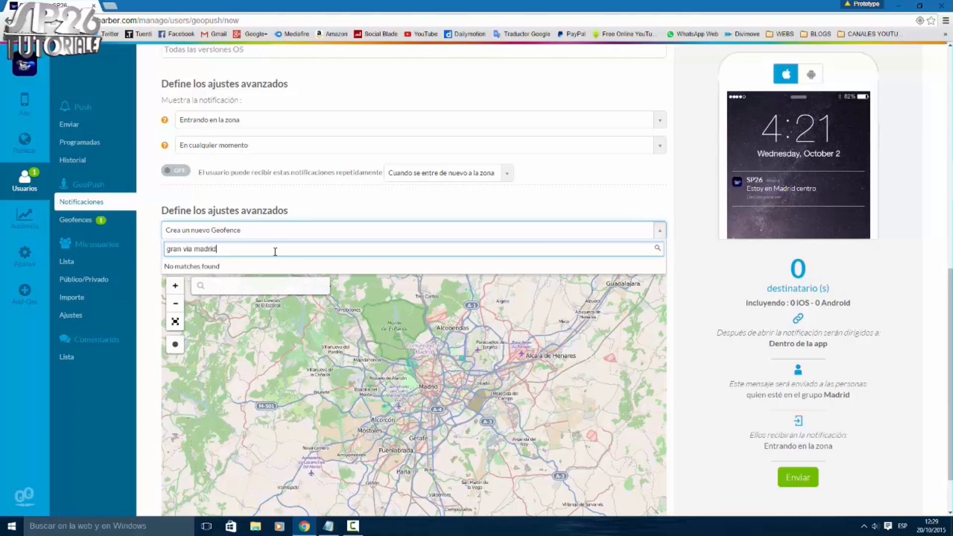
left_click(237, 287)
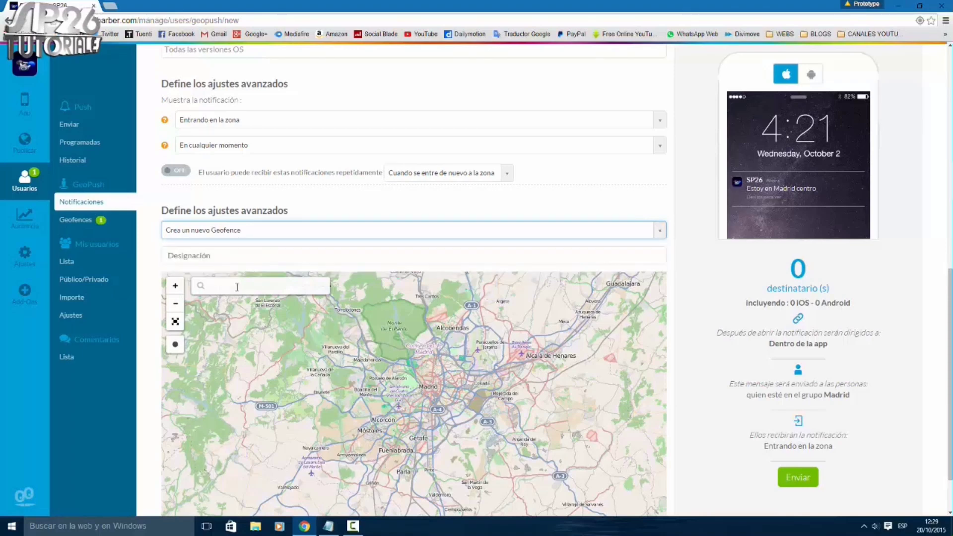
left_click(237, 287)
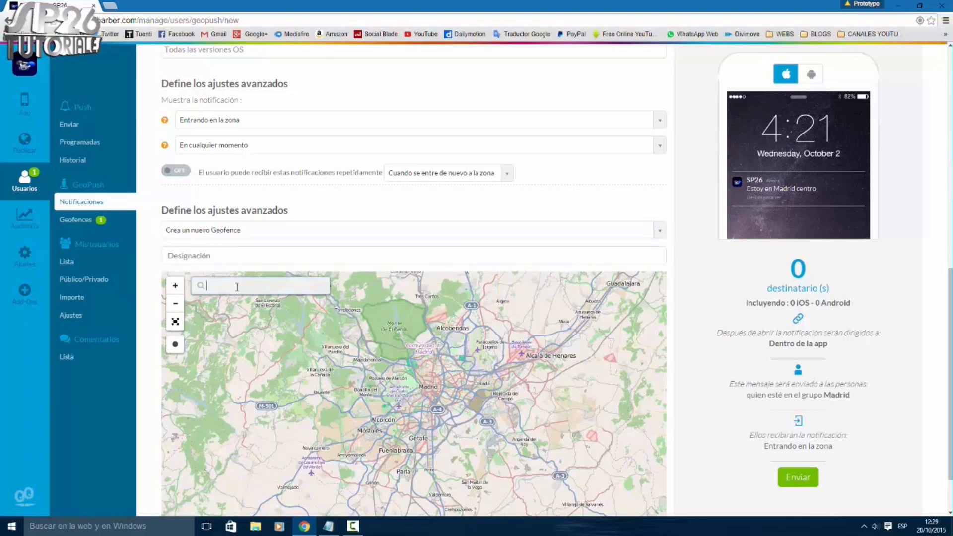
type("Gran")
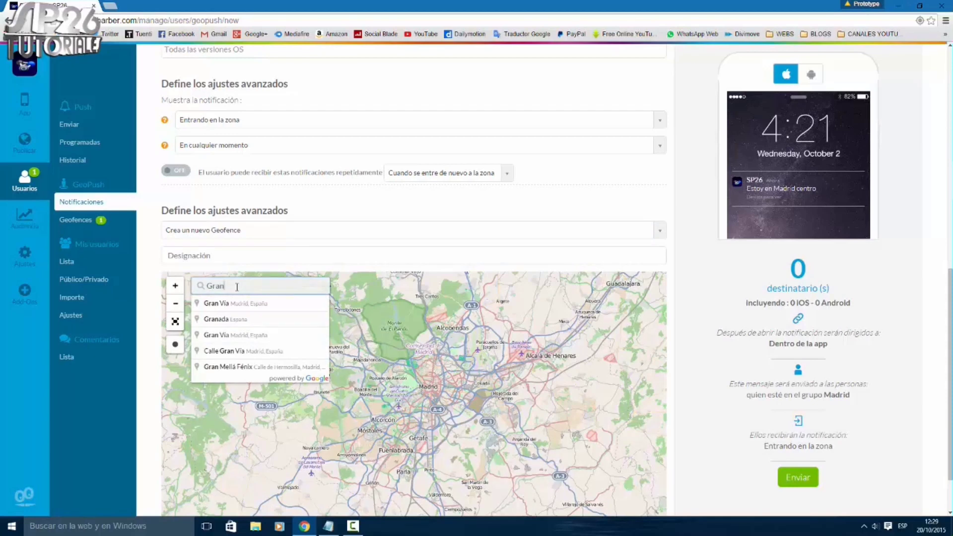
key("Down")
key("Return")
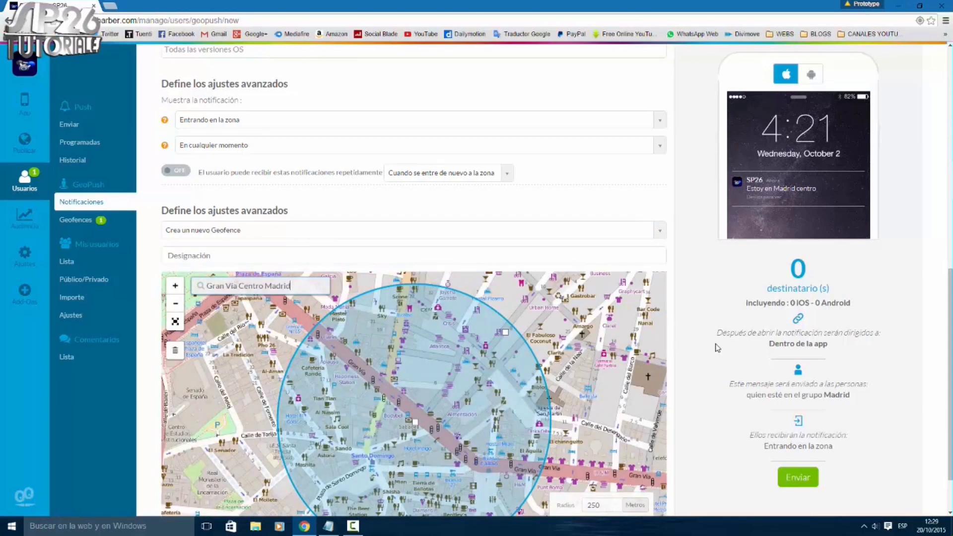
Step: Shrink the Gran Vía geofence circle to a radius of about 208 m
scroll(718, 348, "down", 1)
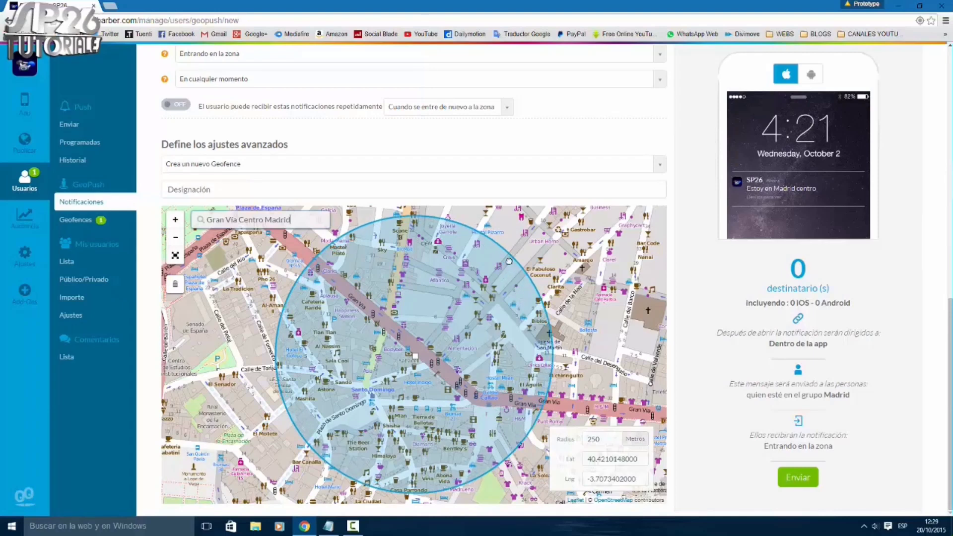
left_click_drag(505, 266, 494, 273)
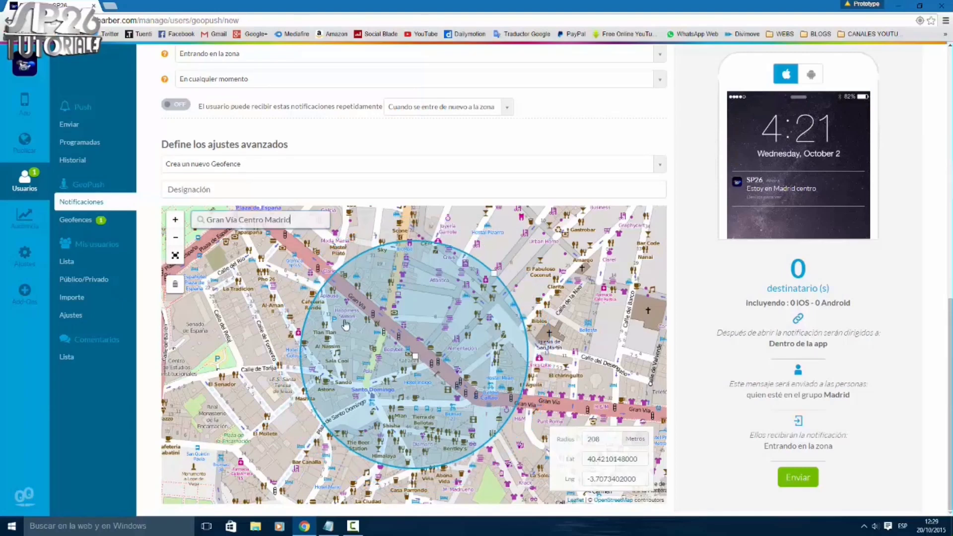
scroll(350, 323, "down", 1)
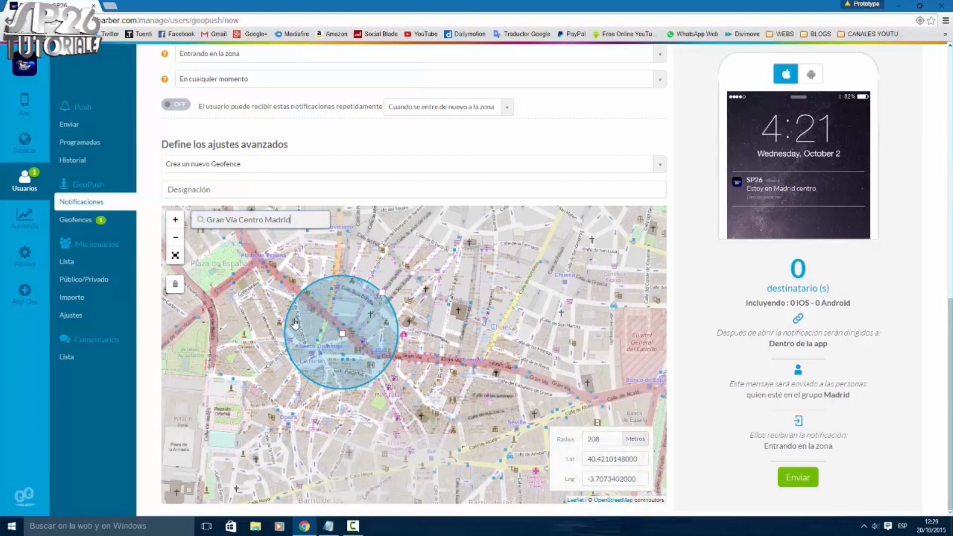
Step: Go to the Geofences section and name the new geofence "Retiro"
left_click(79, 226)
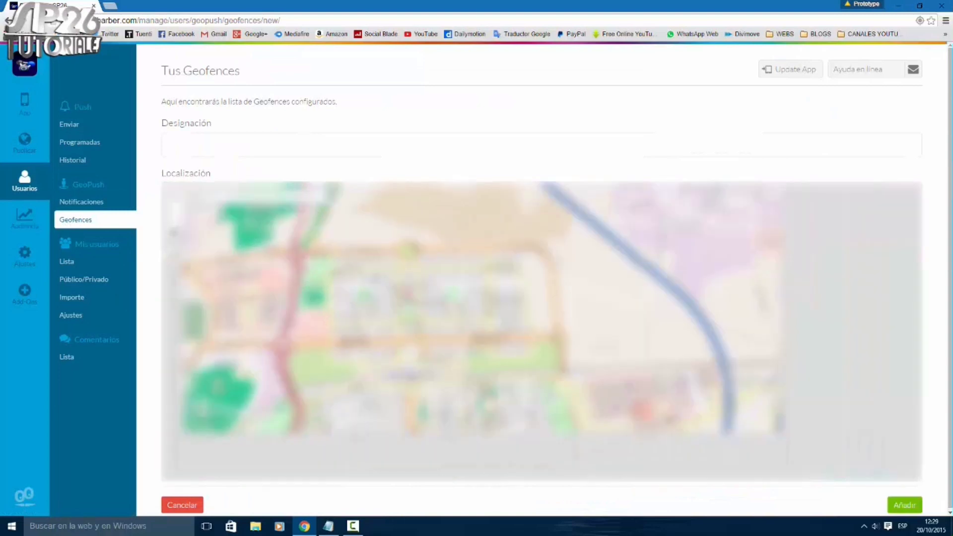
scroll(312, 245, "down", 2)
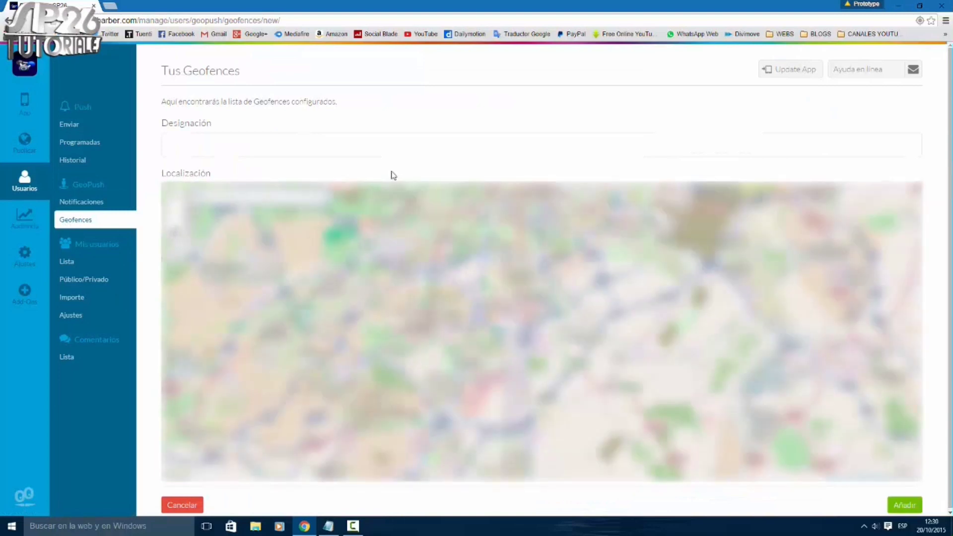
scroll(376, 238, "down", 1)
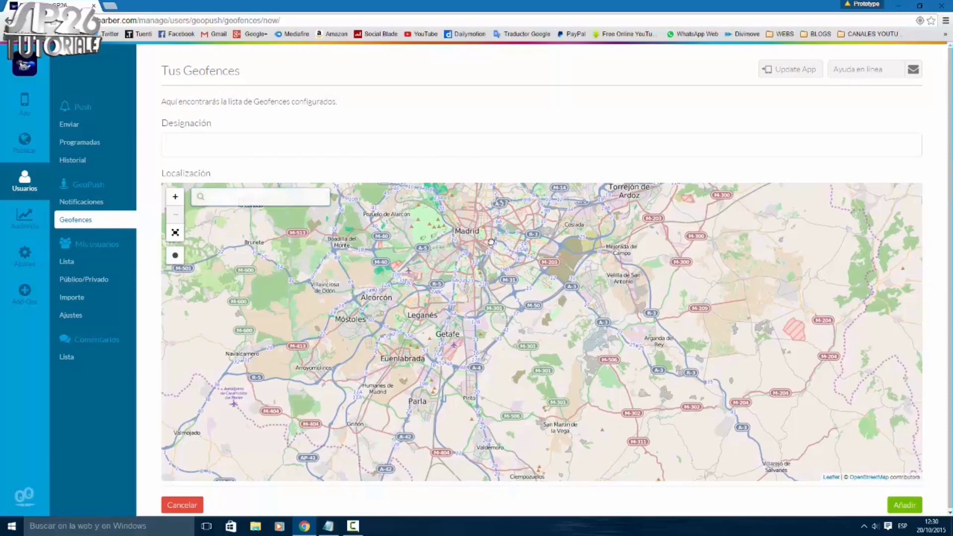
left_click_drag(502, 227, 502, 248)
left_click(230, 143)
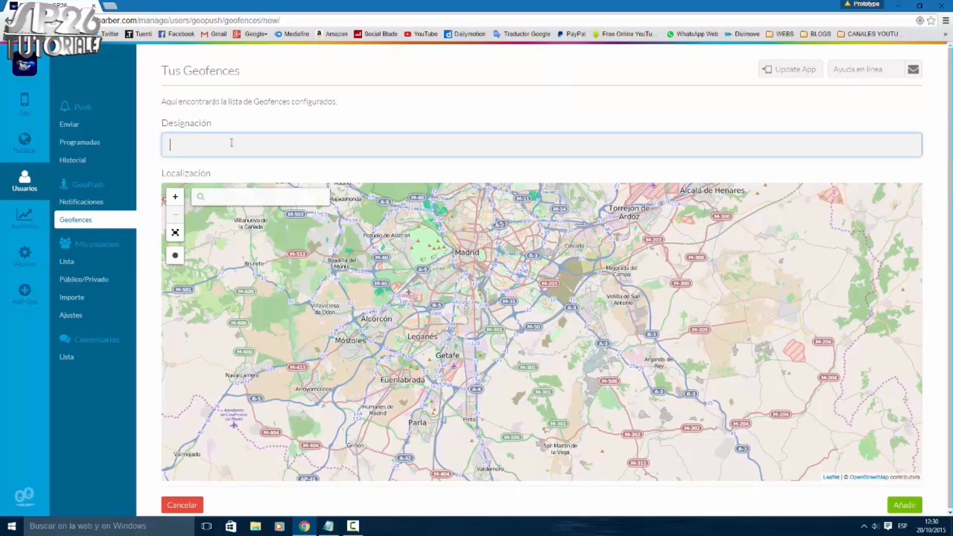
type("Retiro")
Step: Search the map for Retiro and place the geofence at the Retiro, Madrid result
left_click(238, 192)
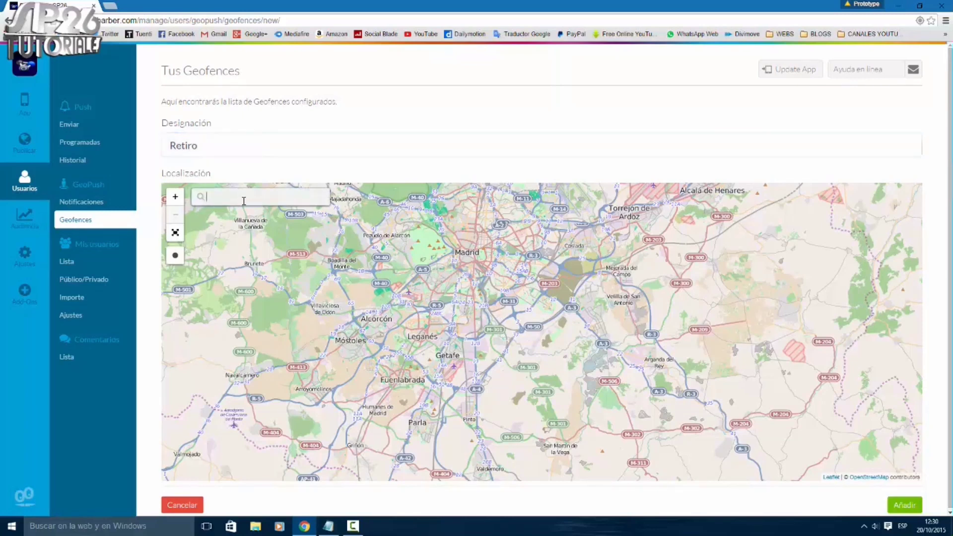
type("Retiro")
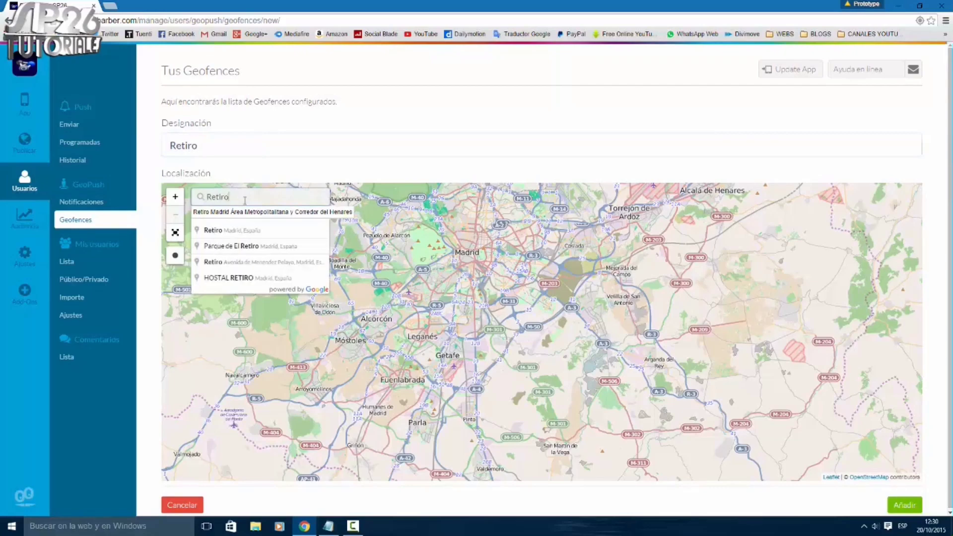
key("Down")
key("Return")
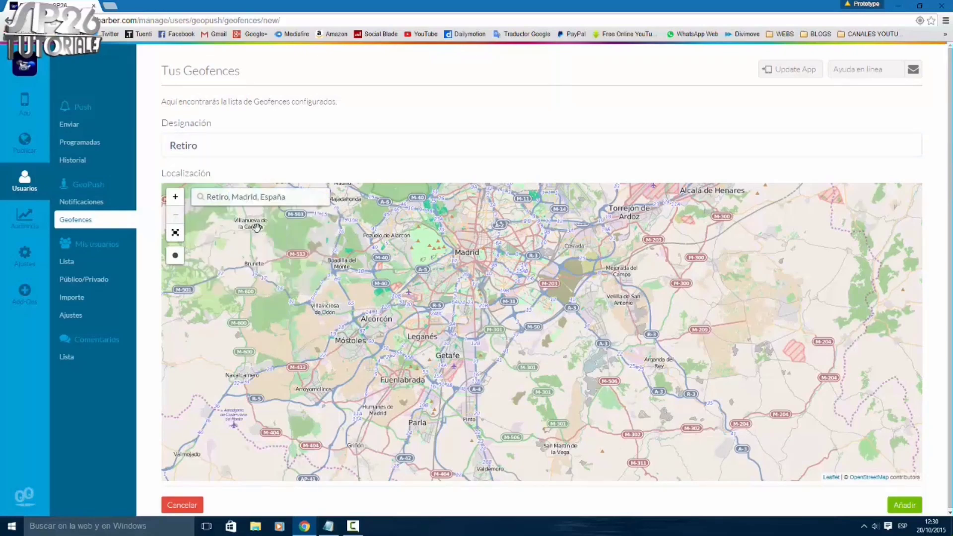
Step: Check the Retiro geofence's area on the map, add it, and go to the geopush notification form
scroll(563, 258, "down", 1)
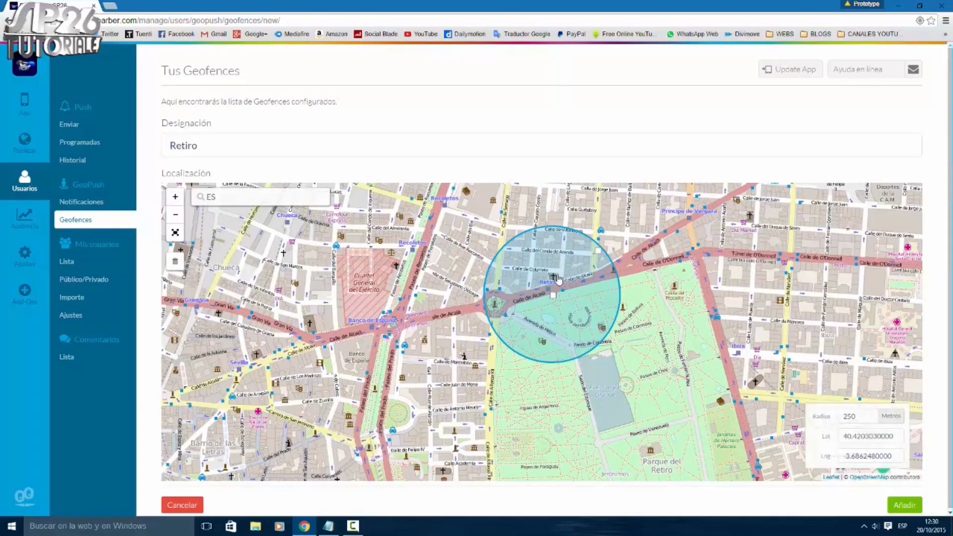
scroll(625, 287, "down", 2)
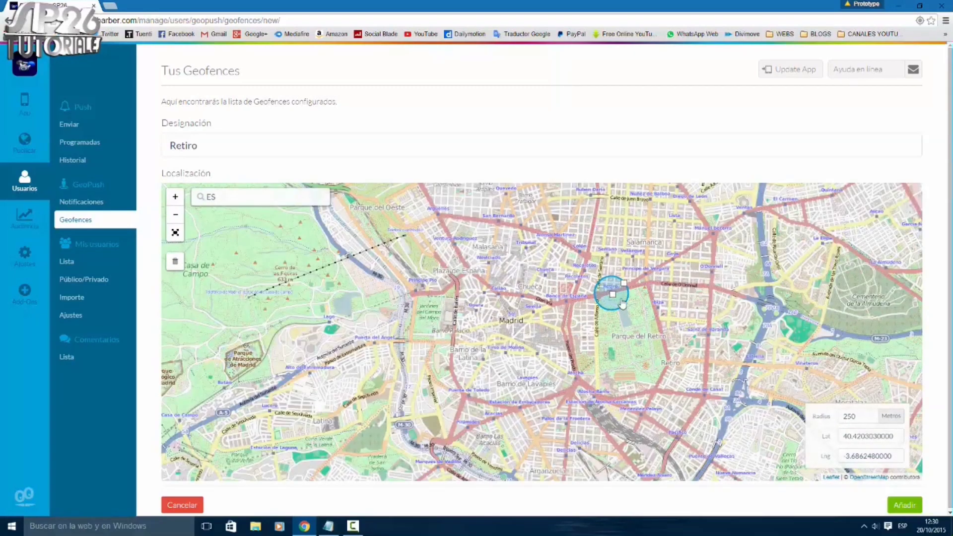
left_click(901, 505)
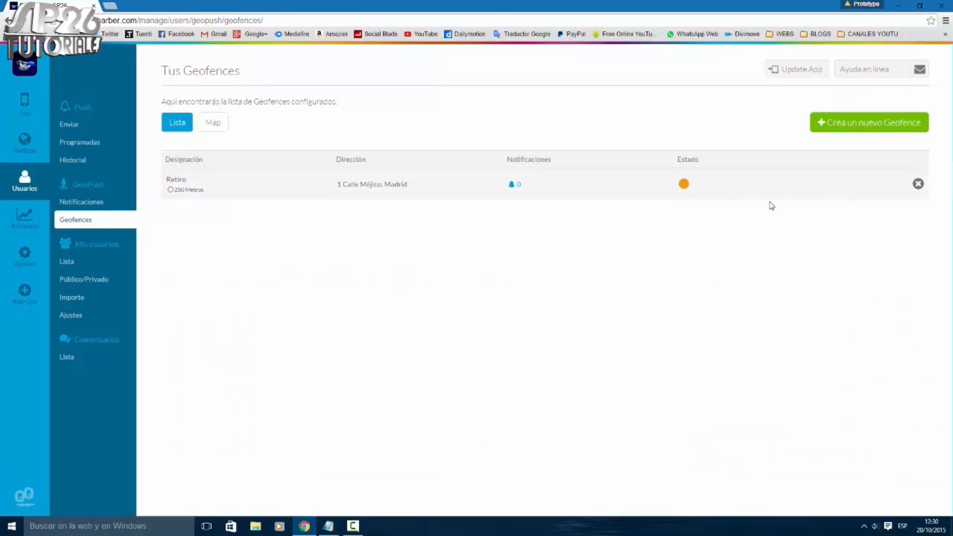
left_click(98, 202)
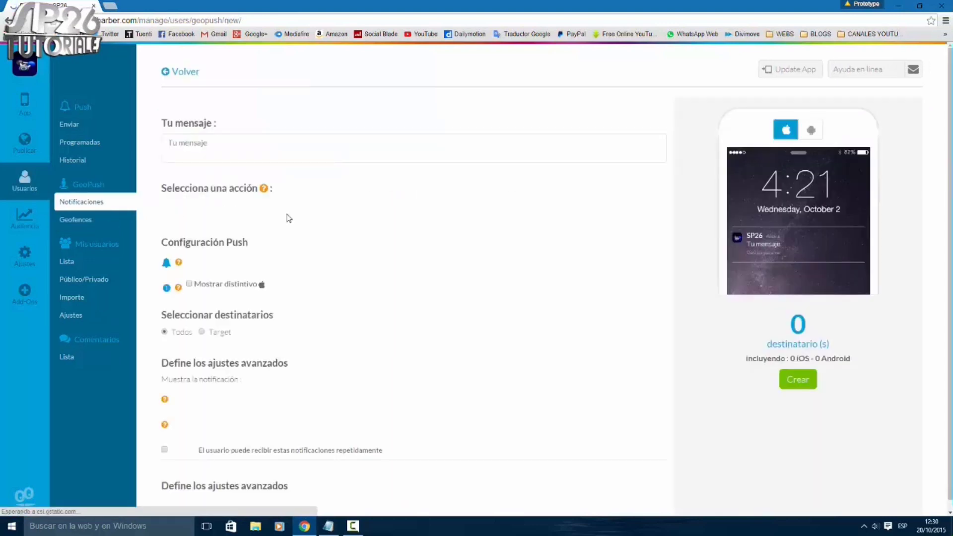
Step: Choose Retiro as the geofence for the new geopush notification
scroll(347, 315, "down", 1)
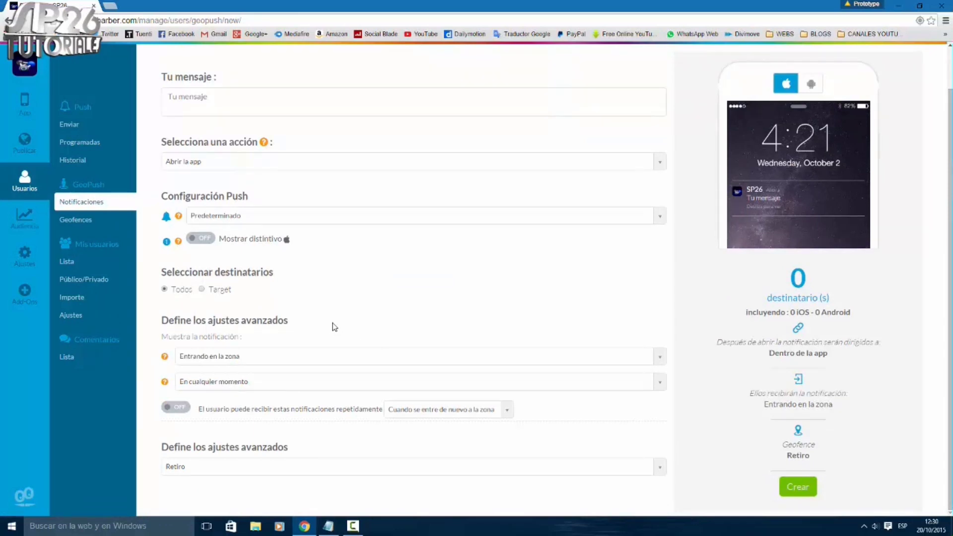
left_click(358, 472)
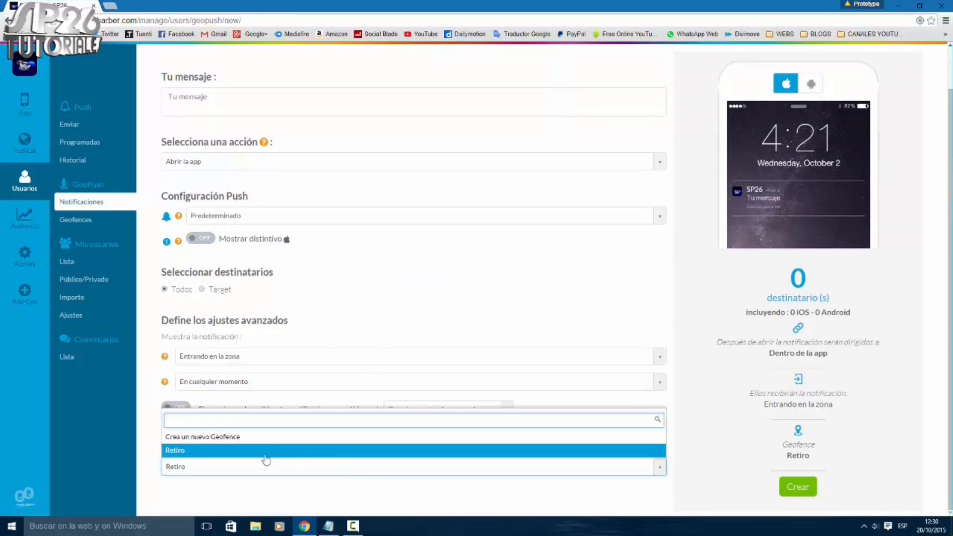
left_click(190, 452)
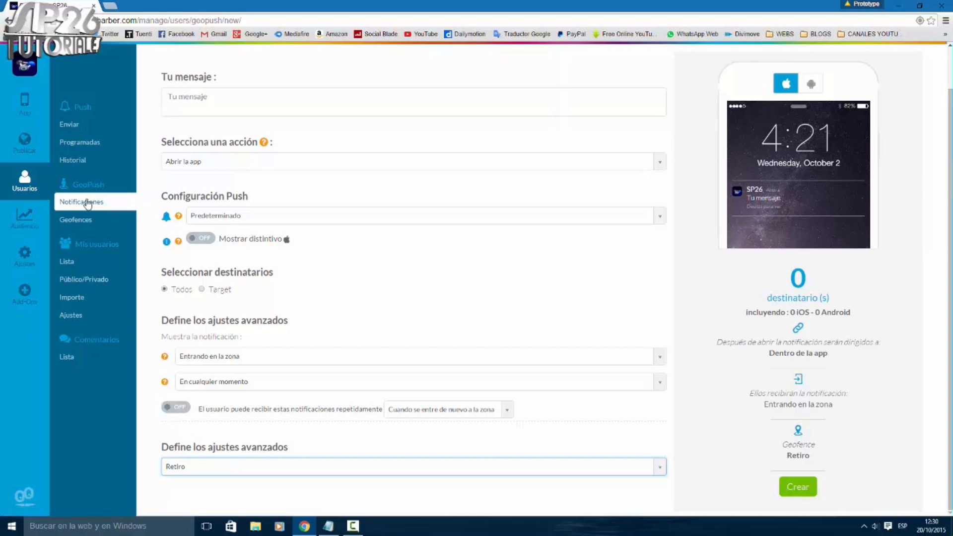
Step: Start a new geofence named "Casa Campo" and place it at the Paseo Puerta del Angel, Madrid search result
left_click(78, 219)
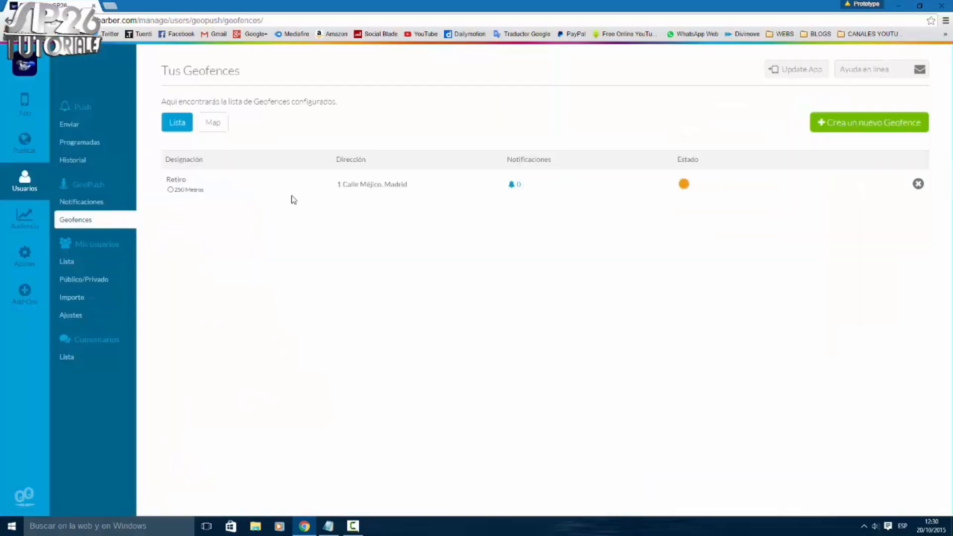
left_click(897, 130)
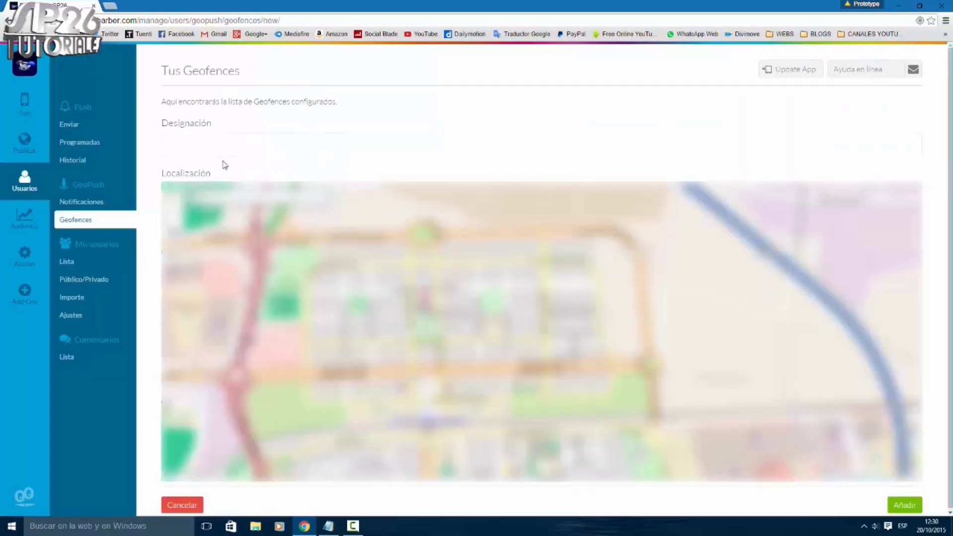
left_click(228, 144)
type("Csa")
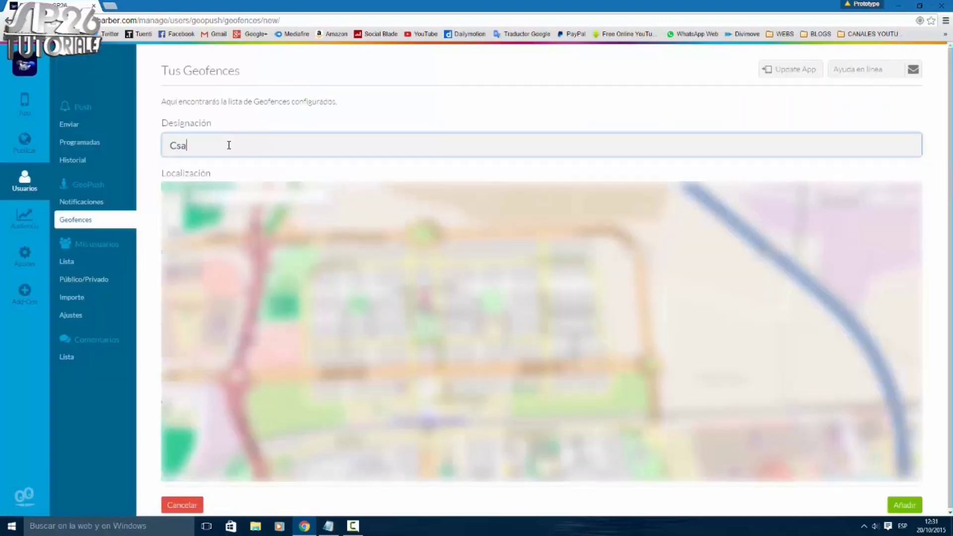
key("BackSpace")
key("BackSpace")
type("asa Camp")
left_click(255, 185)
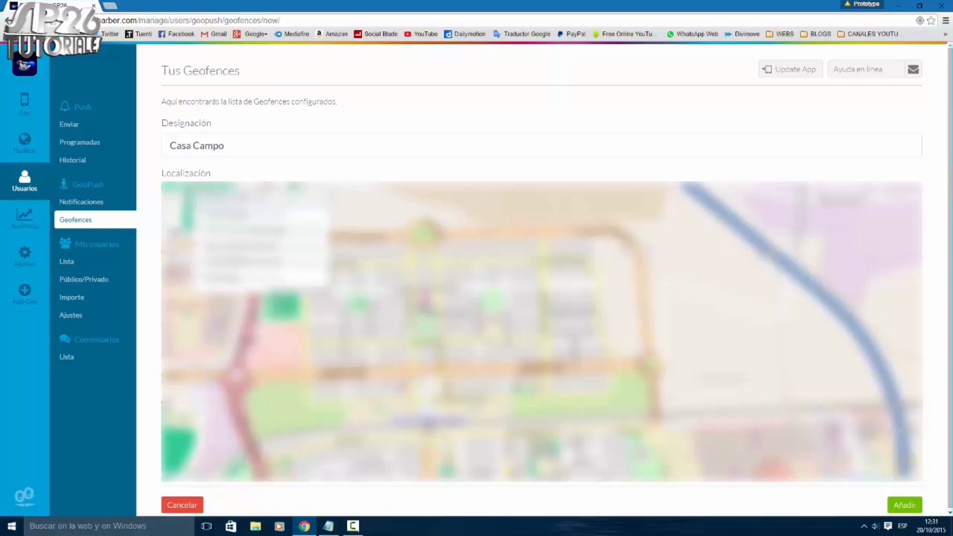
left_click(269, 214)
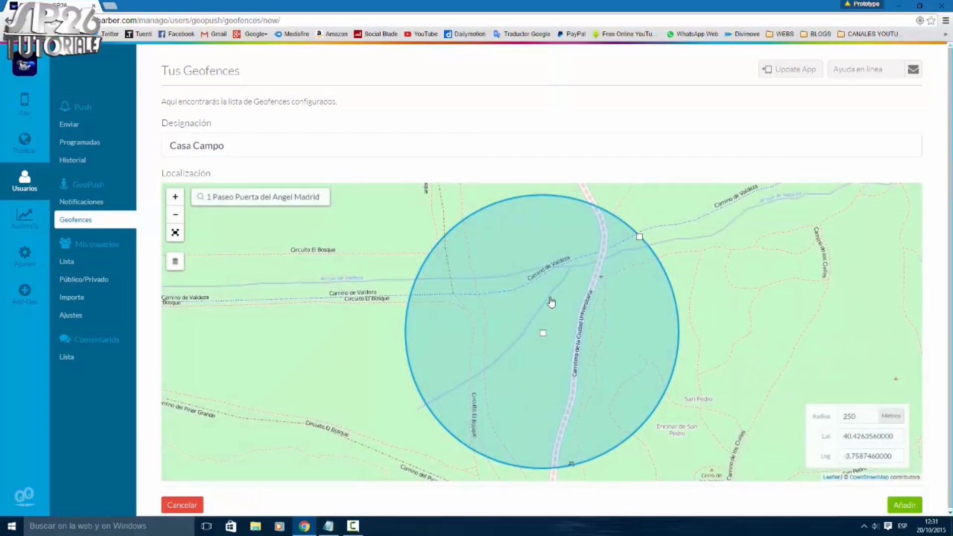
Step: Enlarge the Casa Campo geofence circle to a radius of about 2293 m and add the geofence
scroll(551, 302, "down", 4)
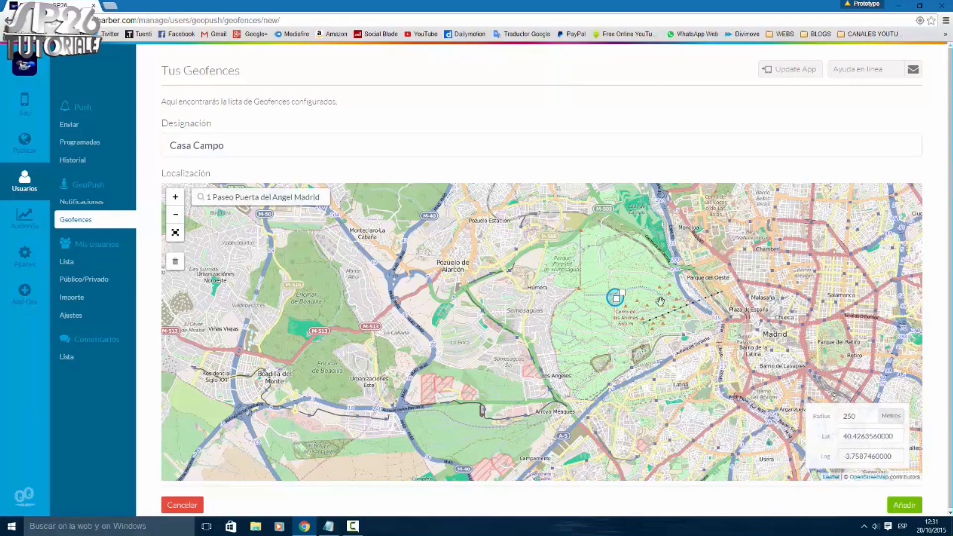
mouse_move(622, 293)
left_mouse_down()
mouse_move(663, 235)
mouse_move(596, 305)
mouse_move(545, 334)
mouse_move(546, 346)
left_mouse_up()
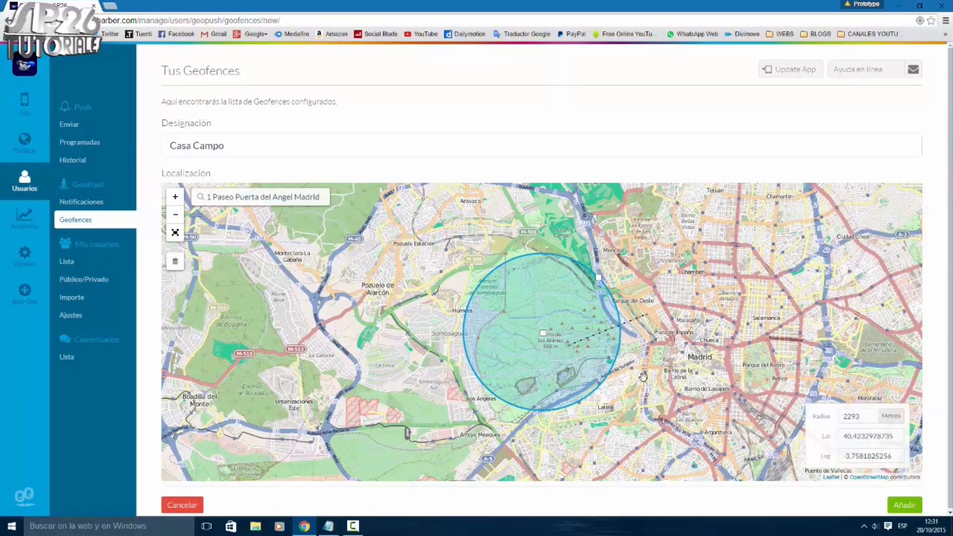
left_click(903, 505)
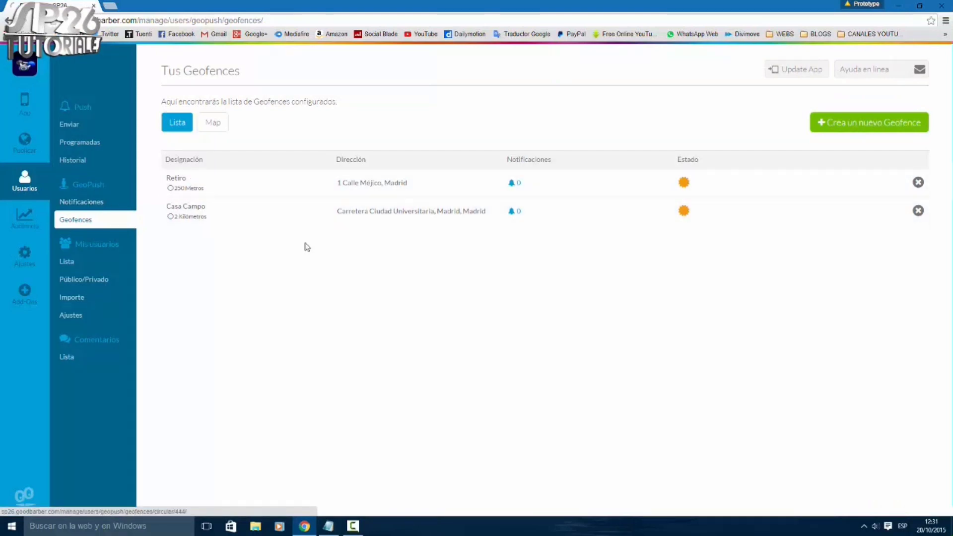
Step: Open the geopush notification form and choose Casa Campo as its geofence
scroll(413, 353, "down", 1)
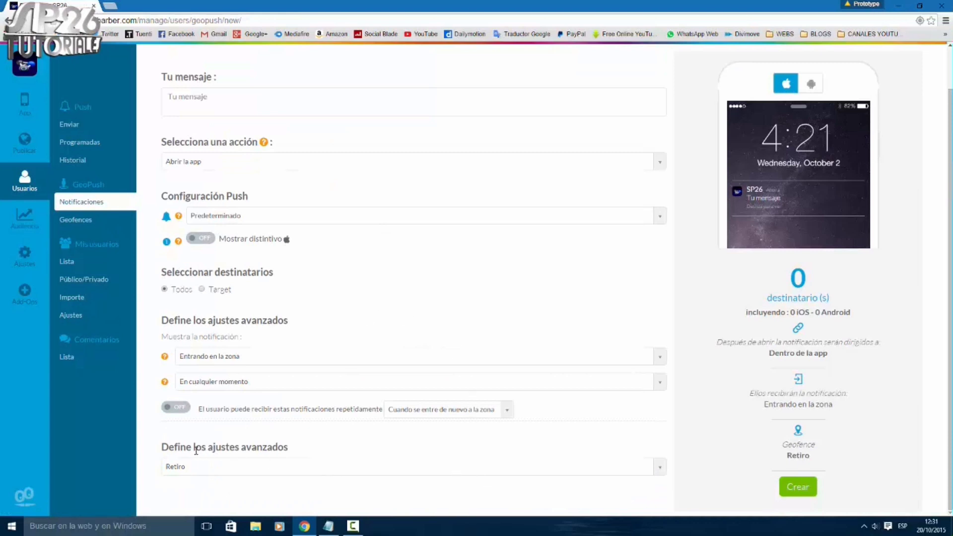
left_click(238, 467)
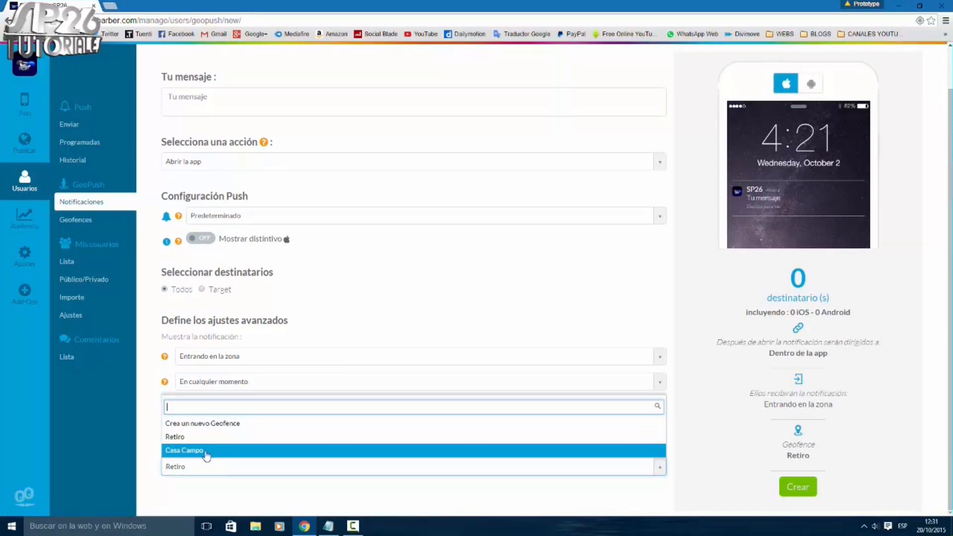
left_click(206, 456)
Step: Switch the notification's geofence to "Crea un nuevo Geofence" and activate the location search on its map
left_click(252, 469)
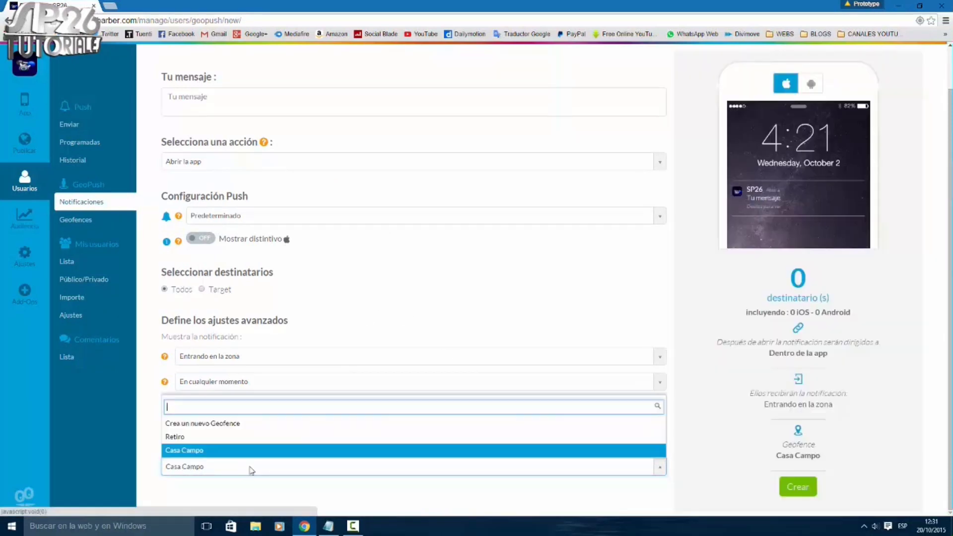
left_click(208, 423)
scroll(308, 430, "down", 6)
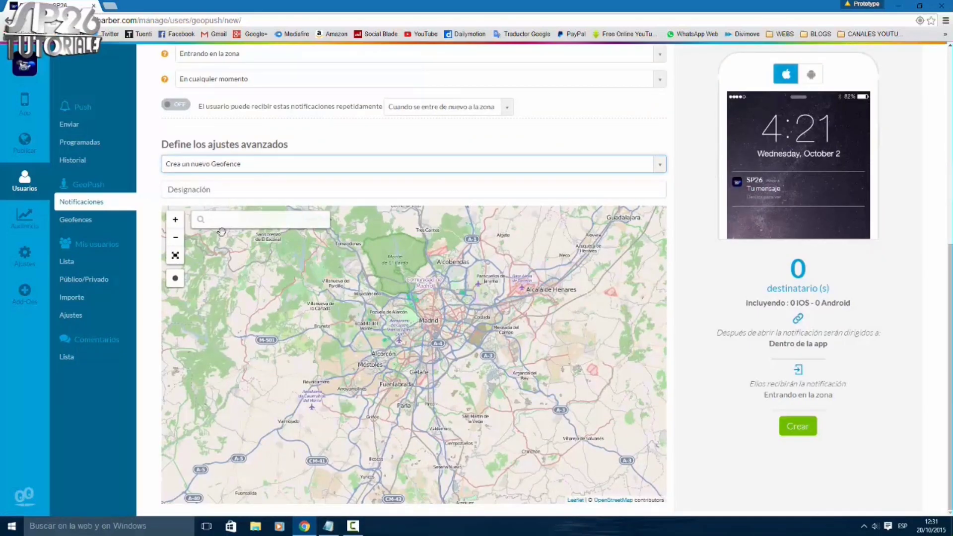
left_click(253, 220)
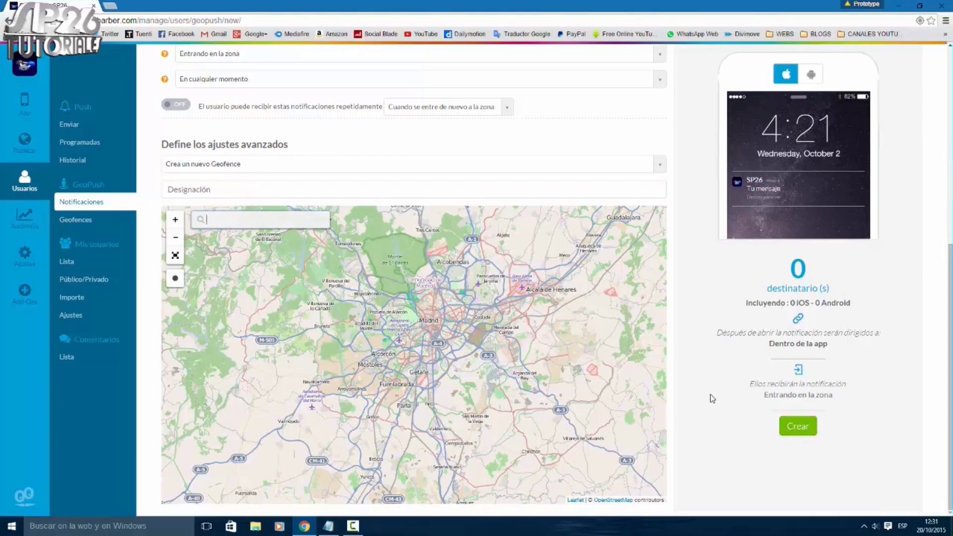
Step: Preview the notification on an Android device, and return to the iOS preview
scroll(710, 394, "up", 2)
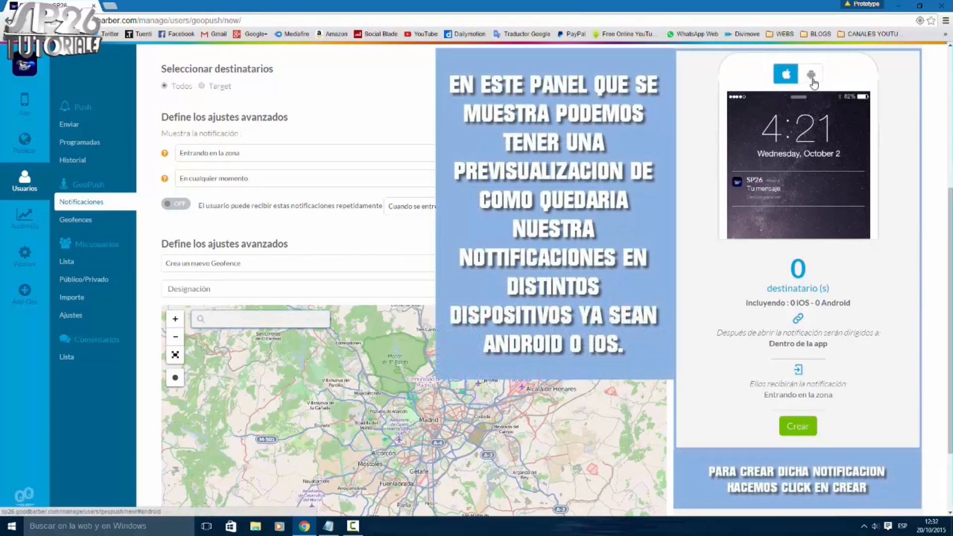
left_click(812, 75)
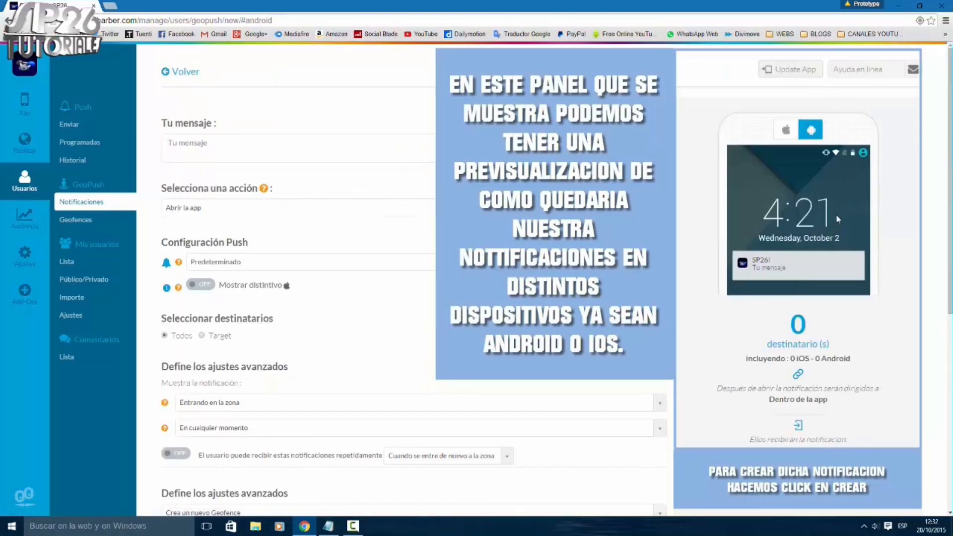
left_click(786, 130)
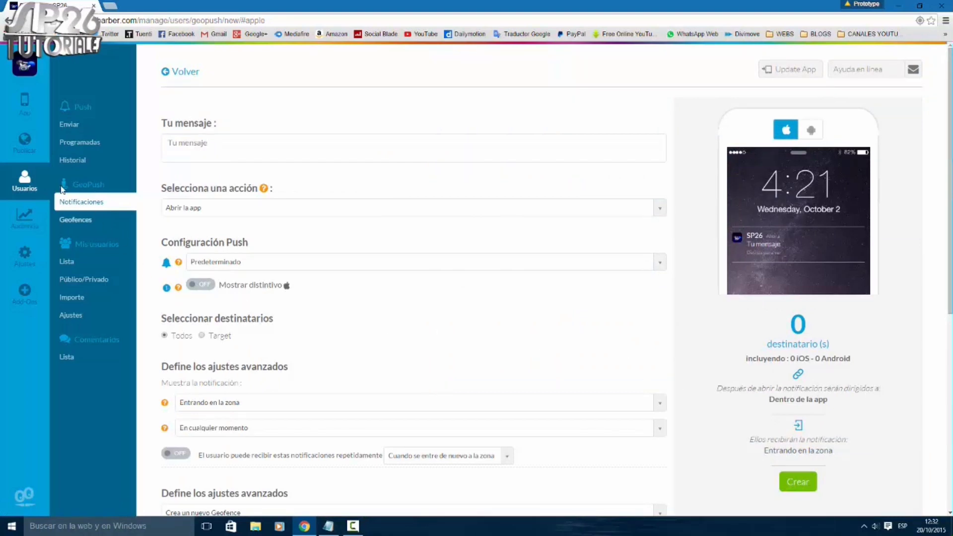
Step: Go to the add-ons catalogue and open the details of the iBeacons add-on
left_click(31, 300)
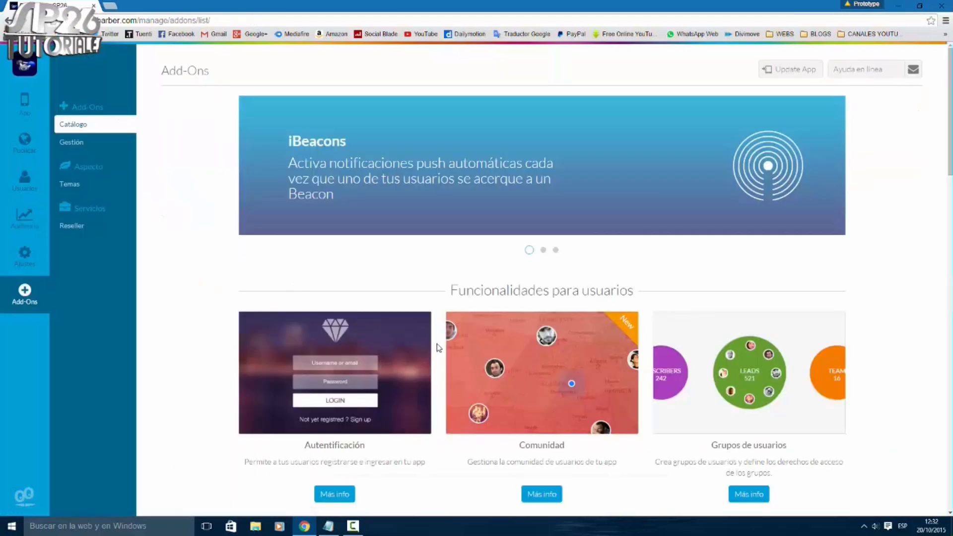
scroll(439, 347, "down", 4)
scroll(655, 407, "down", 4)
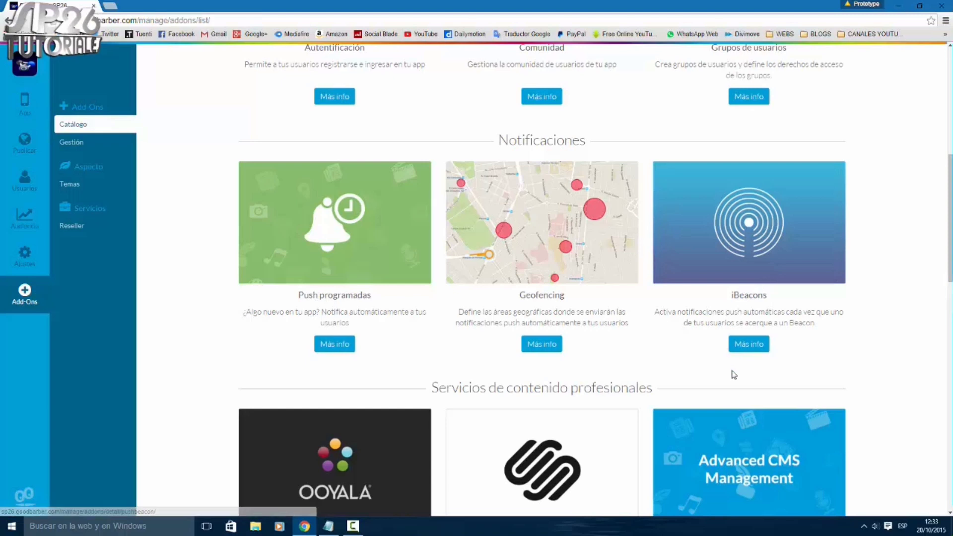
left_click(749, 348)
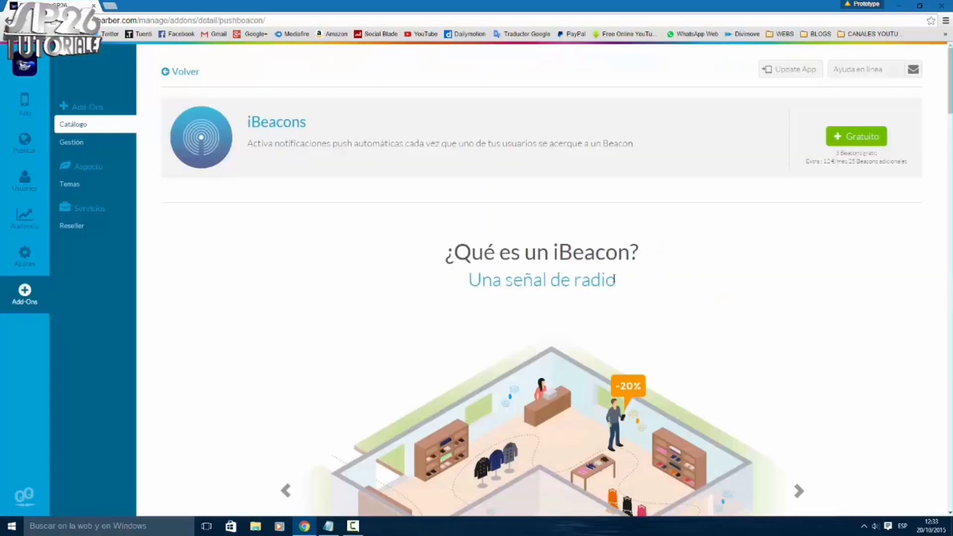
Step: Examine the iBeacons add-on description, including its notification overview, performance statistics and activation section
scroll(623, 279, "down", 6)
scroll(623, 279, "down", 15)
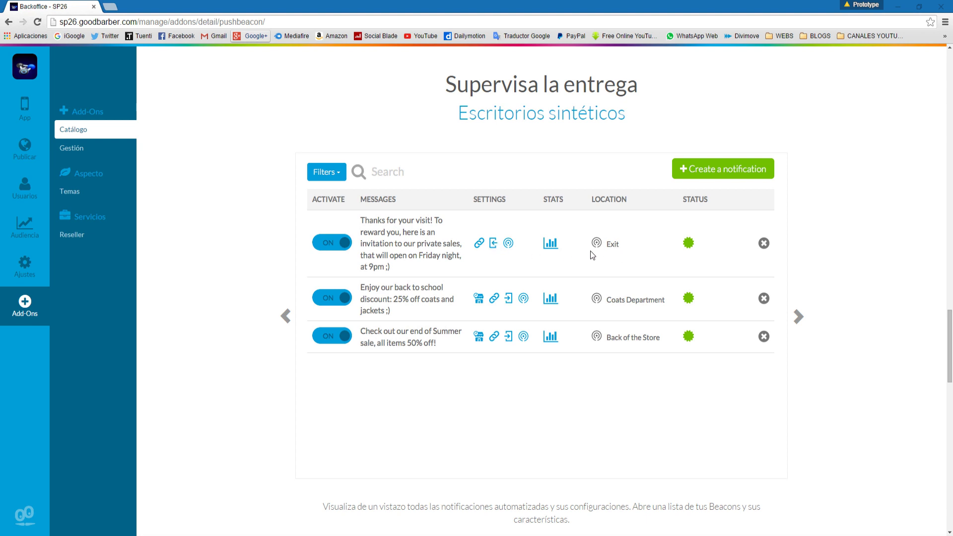
scroll(613, 289, "down", 3)
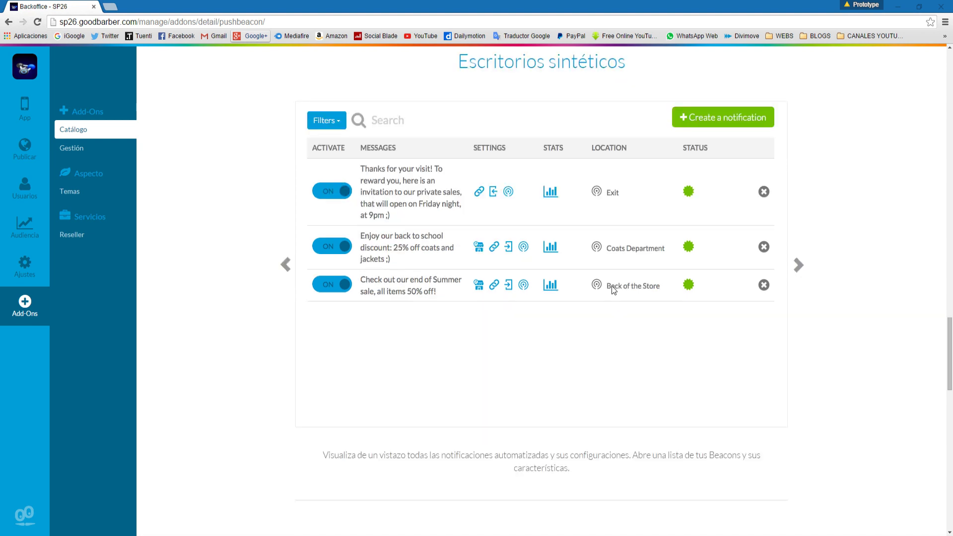
scroll(613, 291, "down", 2)
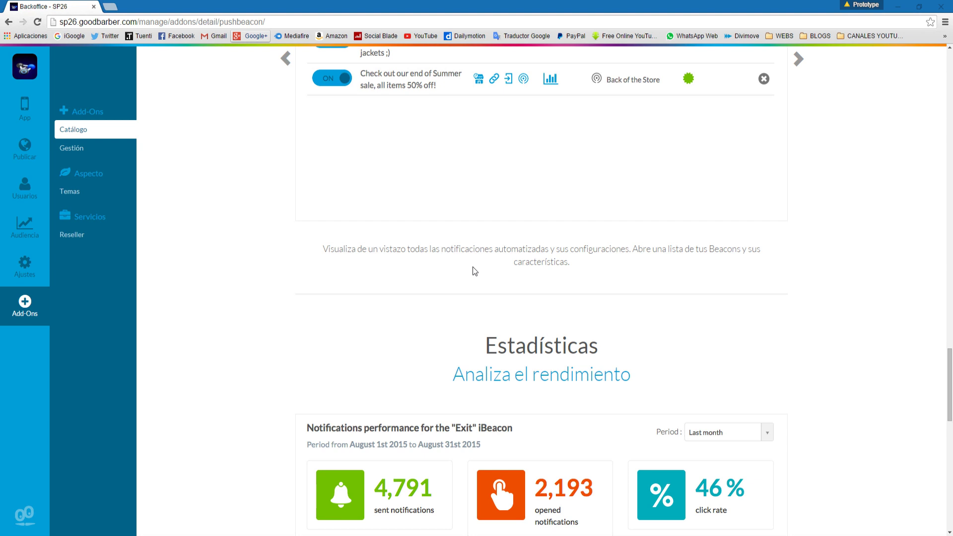
scroll(472, 271, "up", 4)
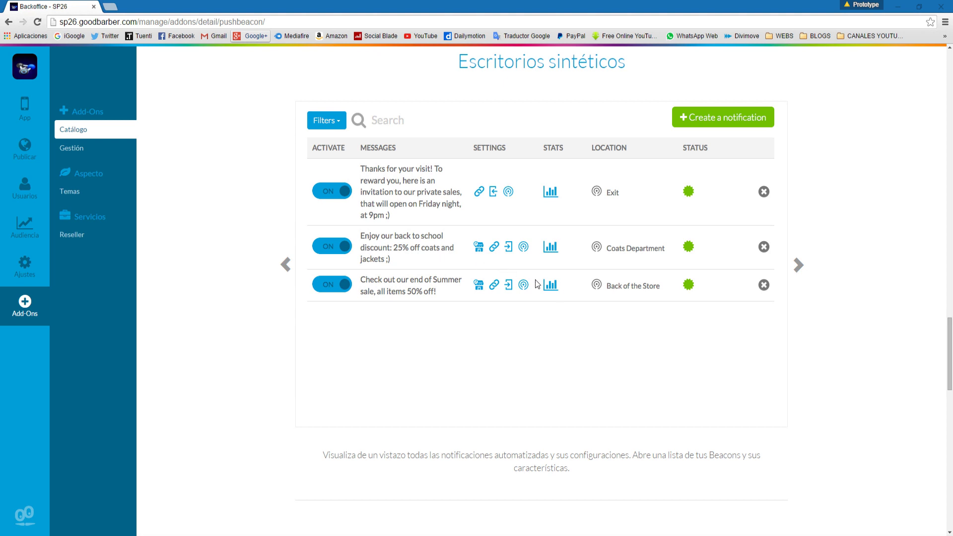
scroll(537, 283, "down", 6)
scroll(558, 287, "down", 3)
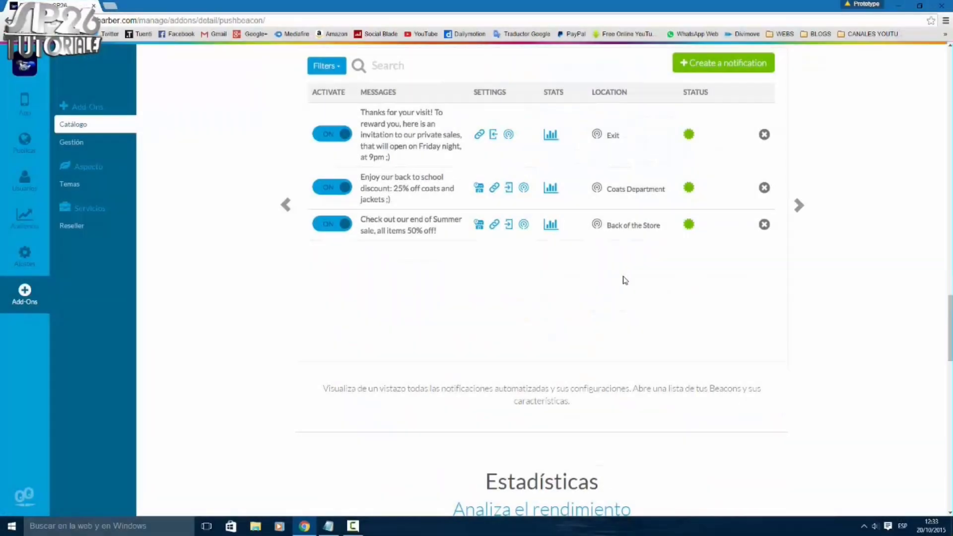
scroll(624, 278, "down", 20)
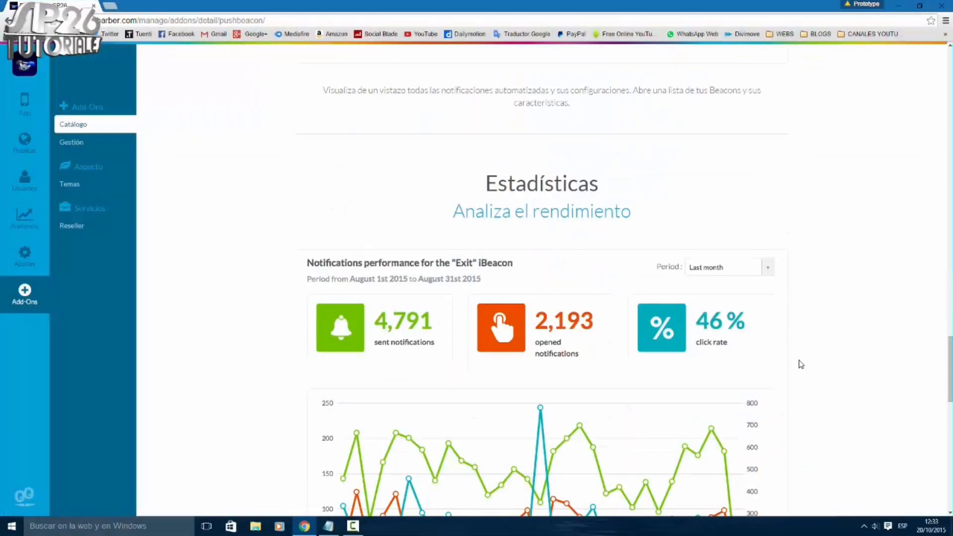
scroll(712, 337, "down", 3)
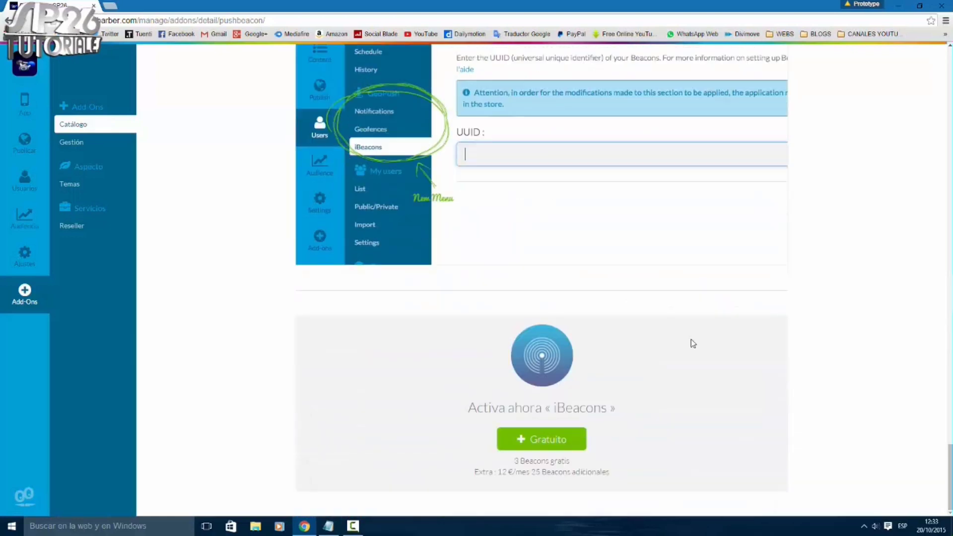
Step: Activate the free iBeacons add-on and clear the Beacon Layout value in its configuration
left_click(546, 445)
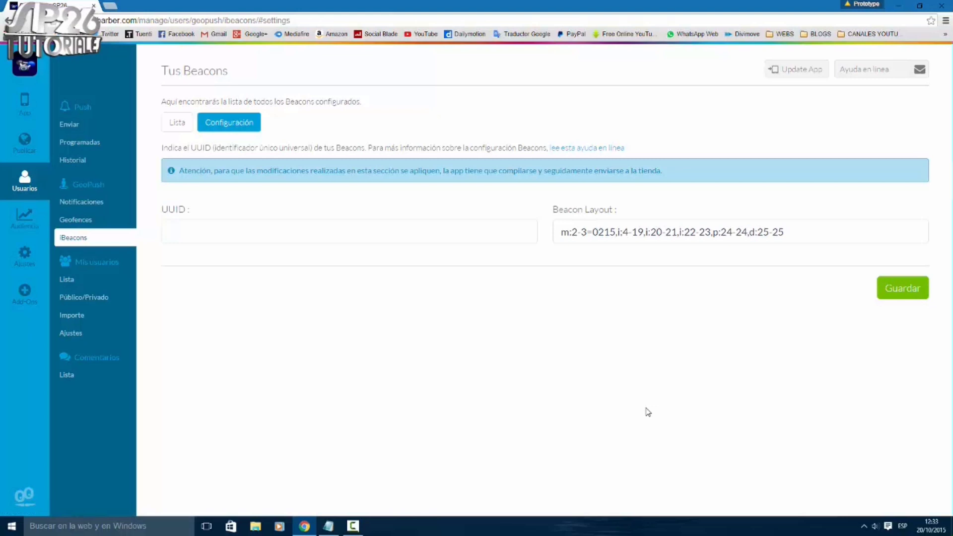
left_click_drag(809, 236, 472, 249)
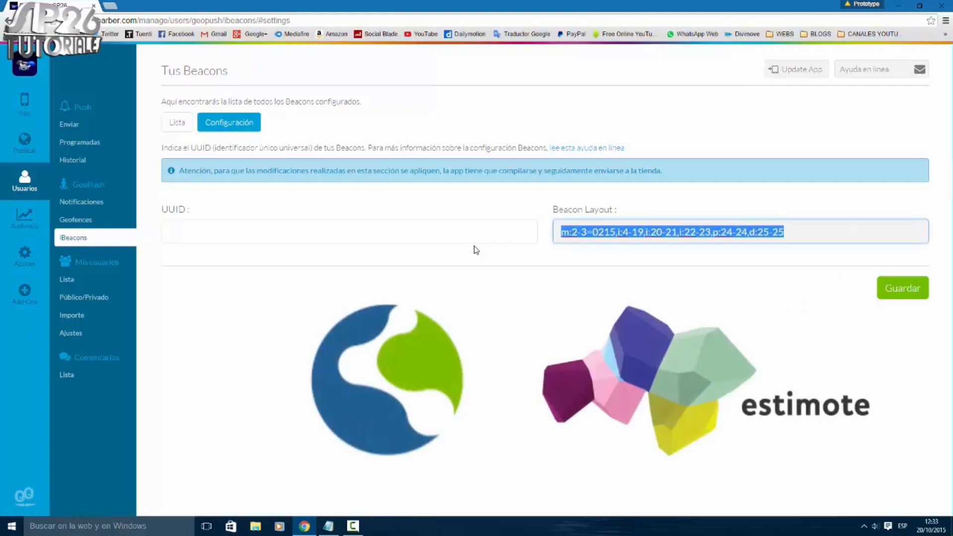
key("BackSpace")
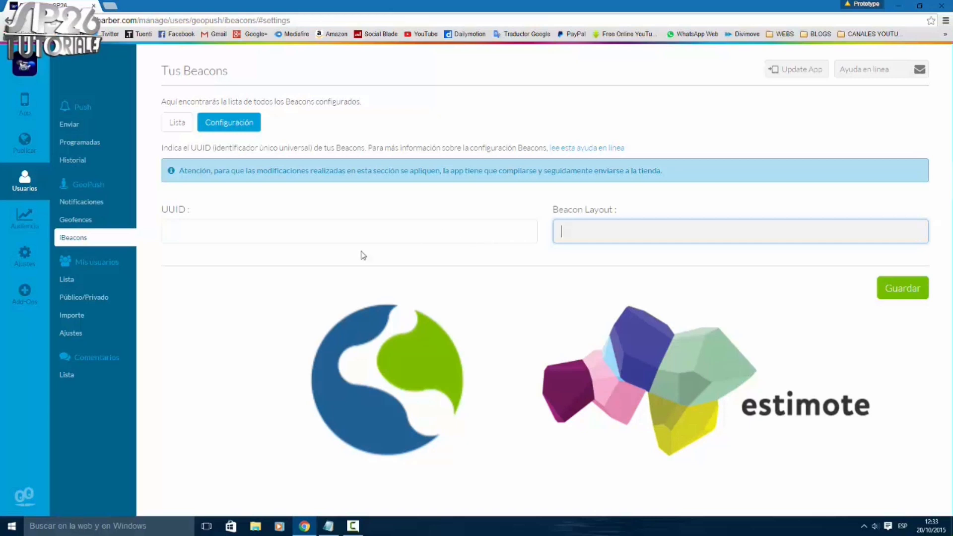
Step: Reopen the iBeacons details from the add-ons catalogue and examine the three steps for using beacons
left_click(41, 304)
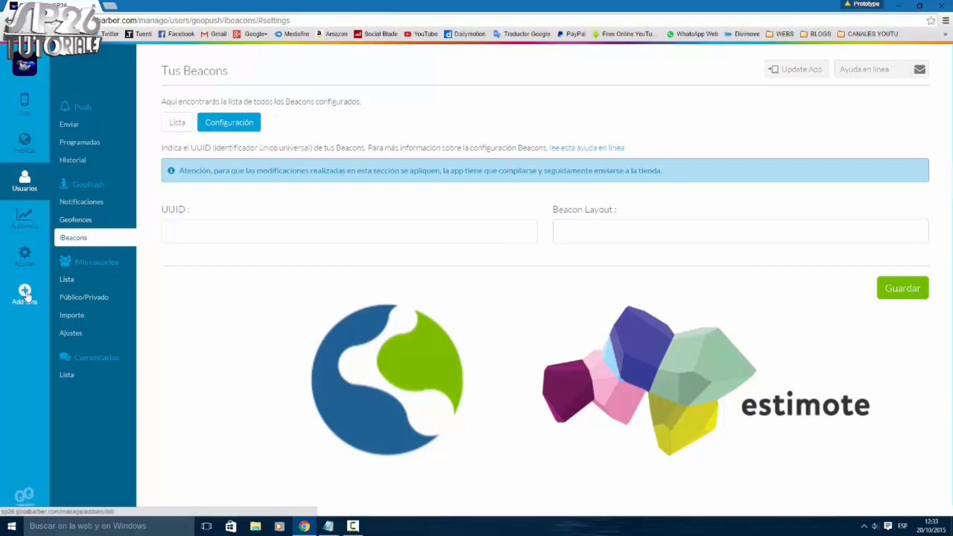
scroll(170, 301, "down", 4)
scroll(656, 327, "down", 3)
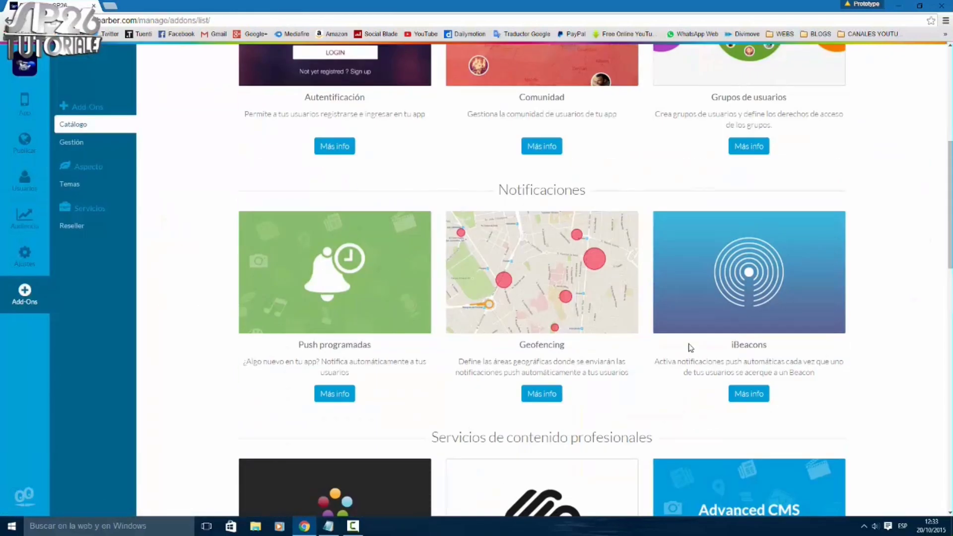
left_click(750, 395)
scroll(552, 312, "down", 12)
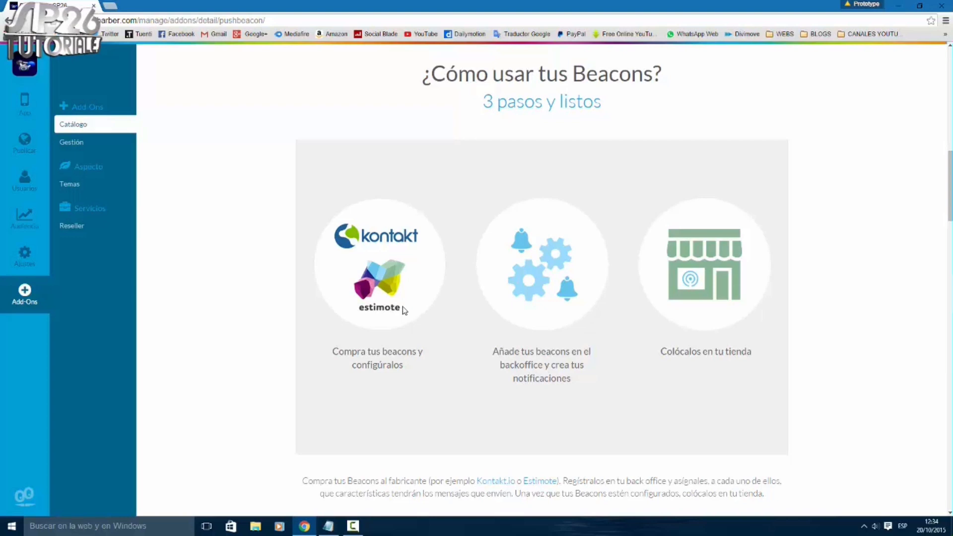
Step: Examine the rest of the iBeacons add-on page, from the beacon purchase and setup explanation to the GeoPush menu activation section
scroll(411, 302, "down", 3)
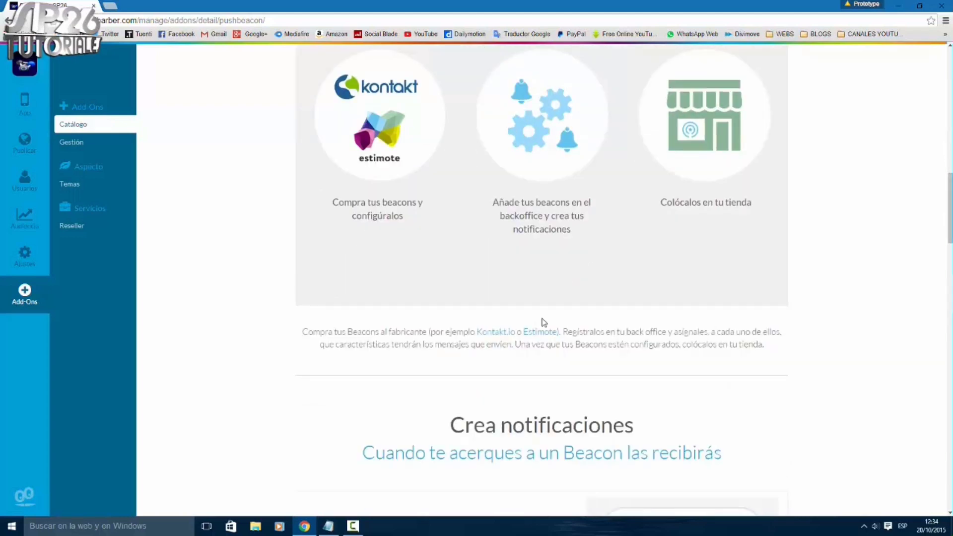
scroll(619, 341, "down", 2)
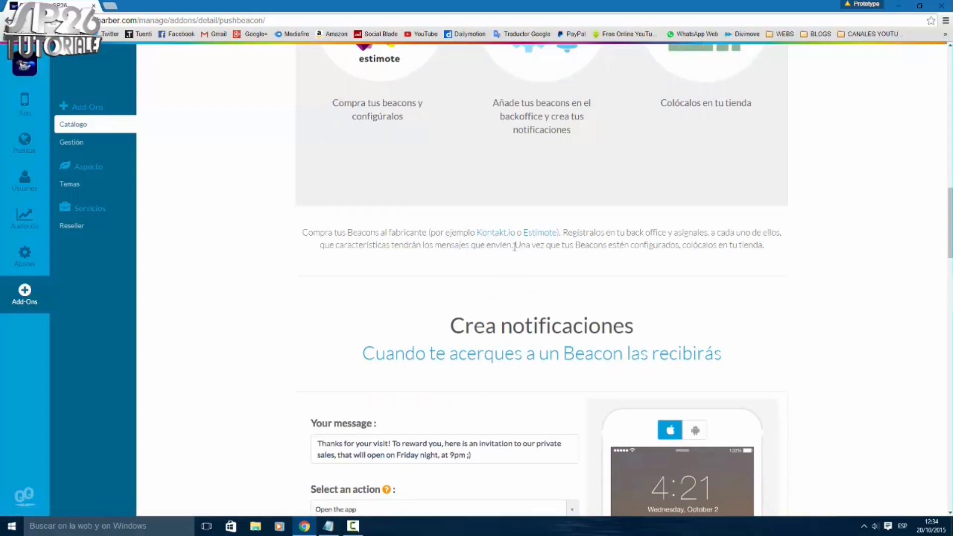
scroll(514, 247, "up", 2)
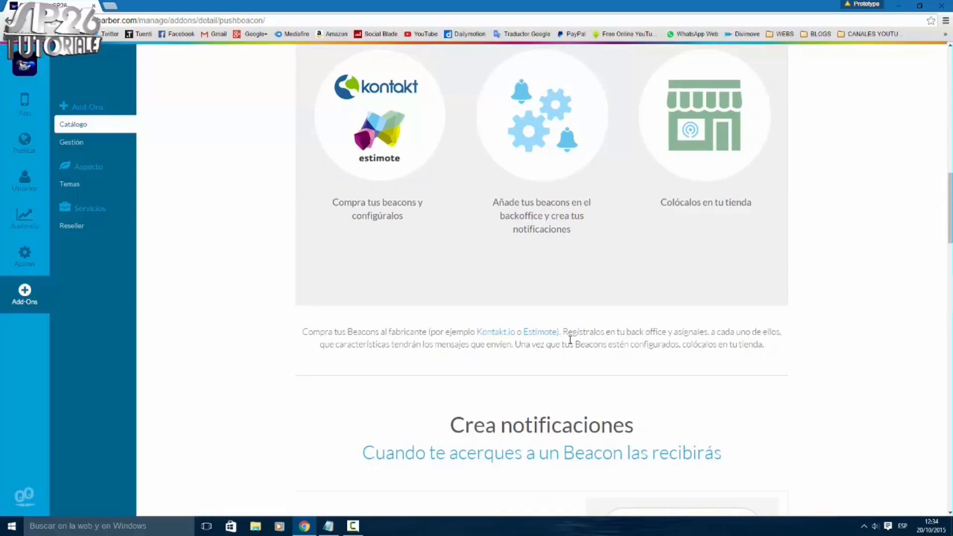
scroll(566, 340, "down", 10)
scroll(629, 353, "down", 20)
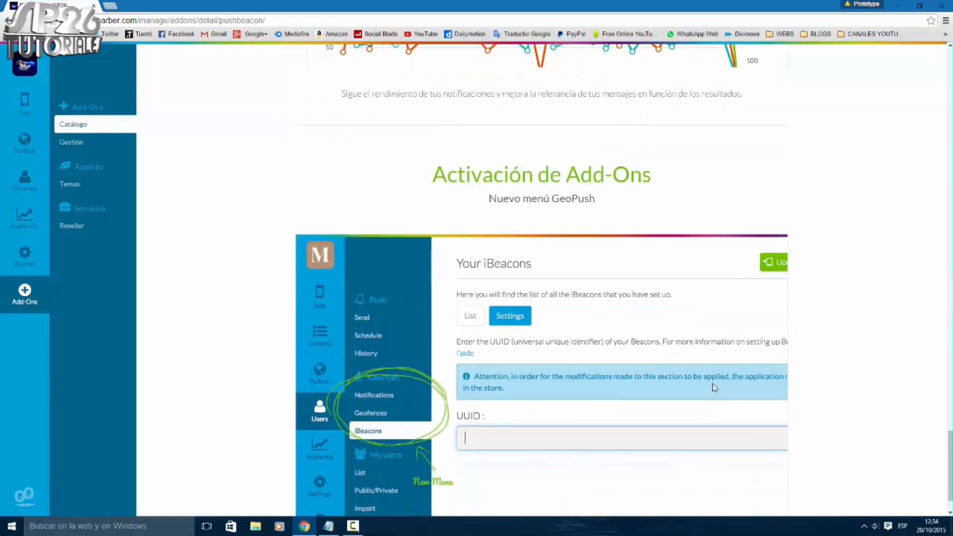
scroll(713, 388, "down", 1)
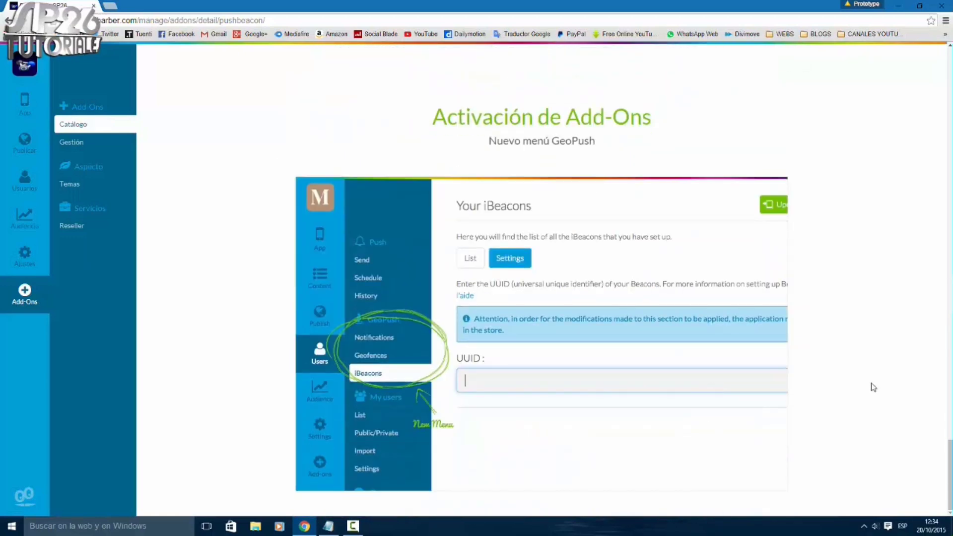
scroll(871, 385, "up", 20)
scroll(871, 380, "up", 12)
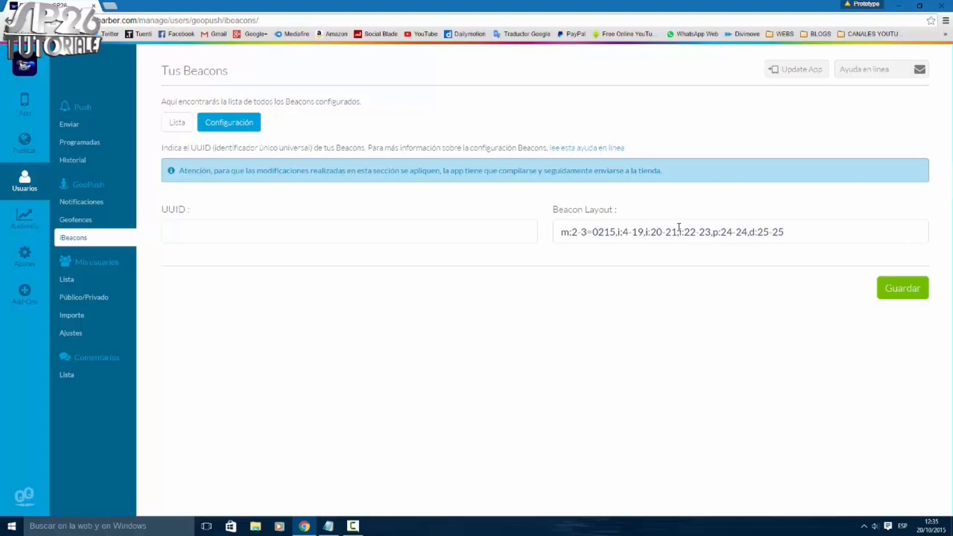
Step: Switch to the Notepad note and copy the beacon UUID f7826da6-4fa2-4e98-8024-bc5b71e0893e
left_click_drag(815, 233, 511, 241)
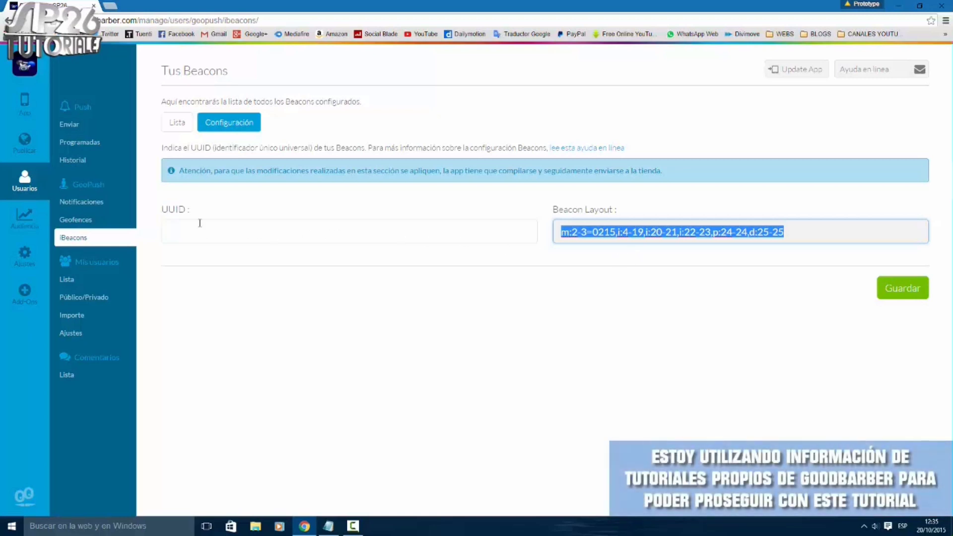
left_click(334, 236)
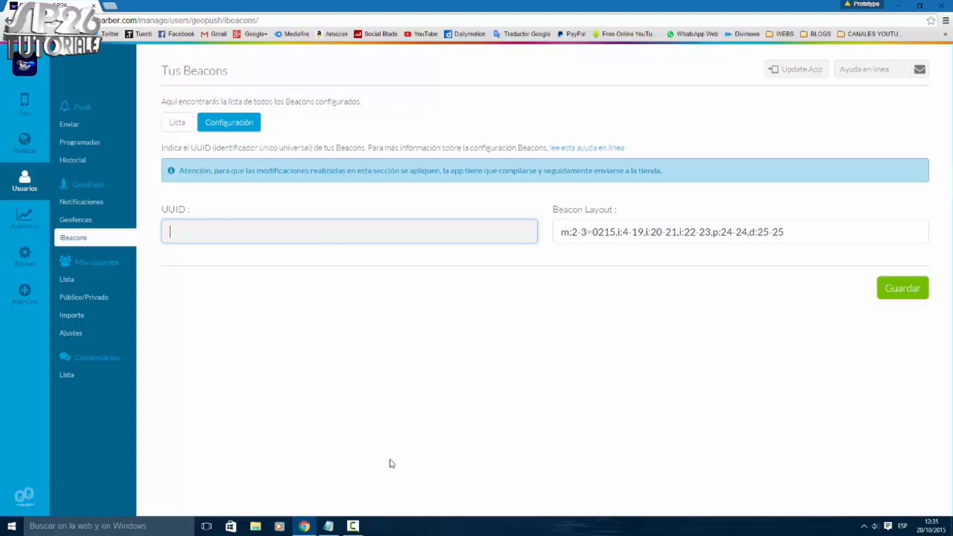
mouse_move(336, 527)
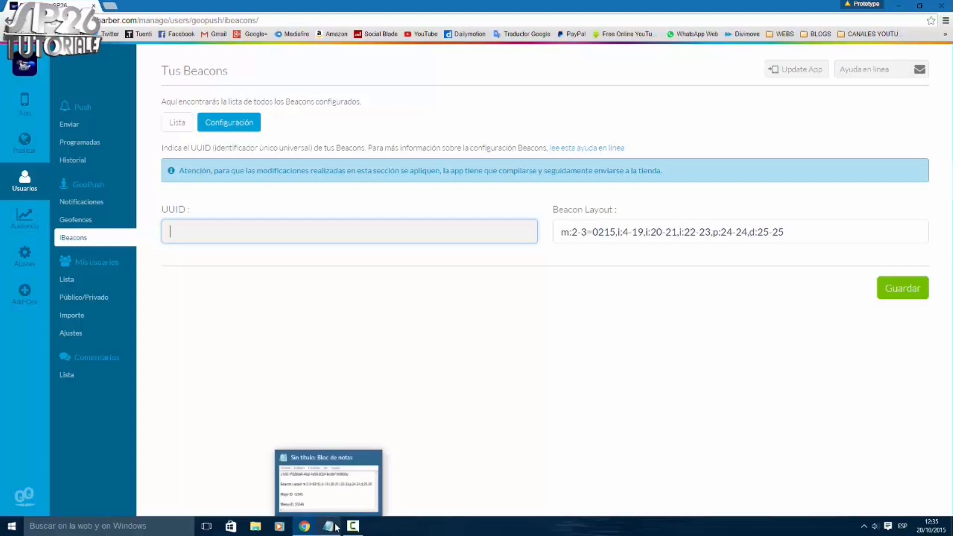
left_click(329, 526)
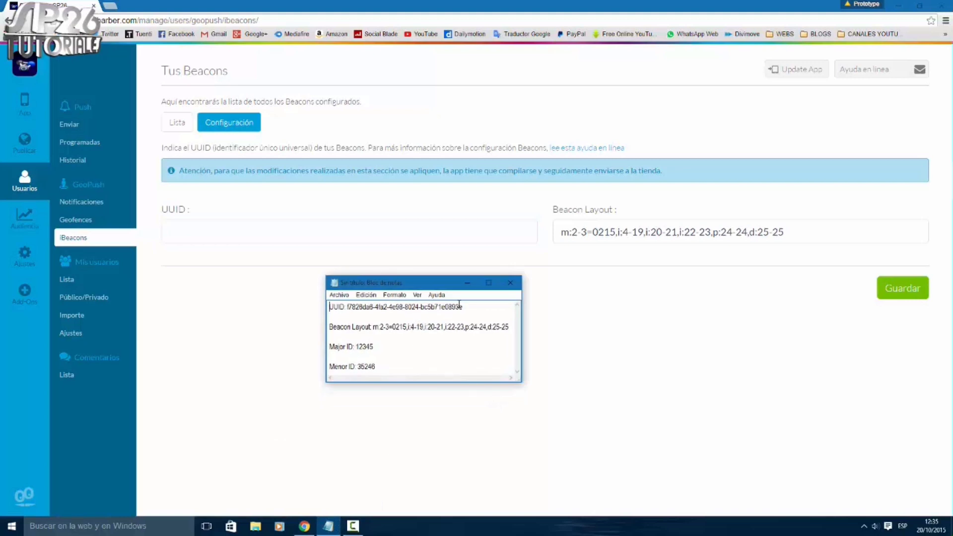
left_click_drag(469, 307, 349, 307)
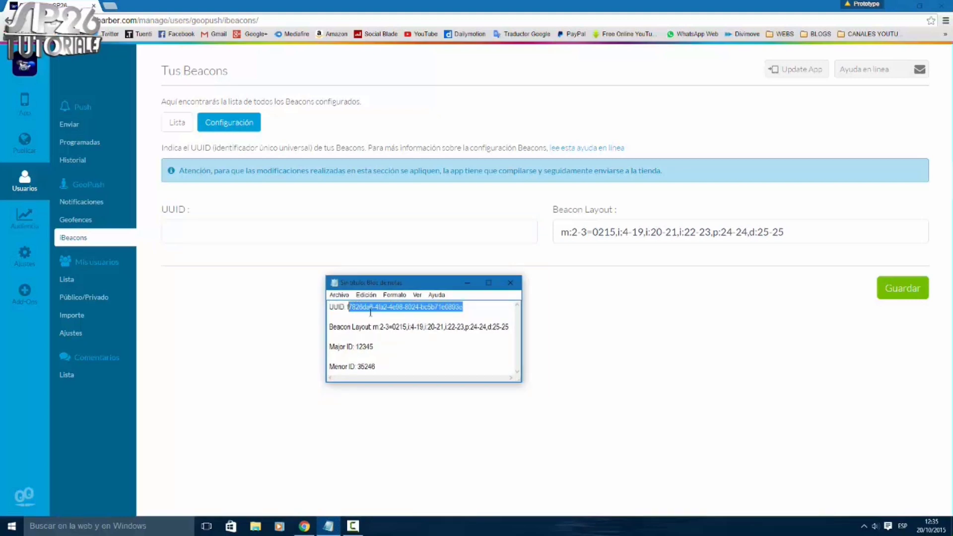
left_click(349, 308)
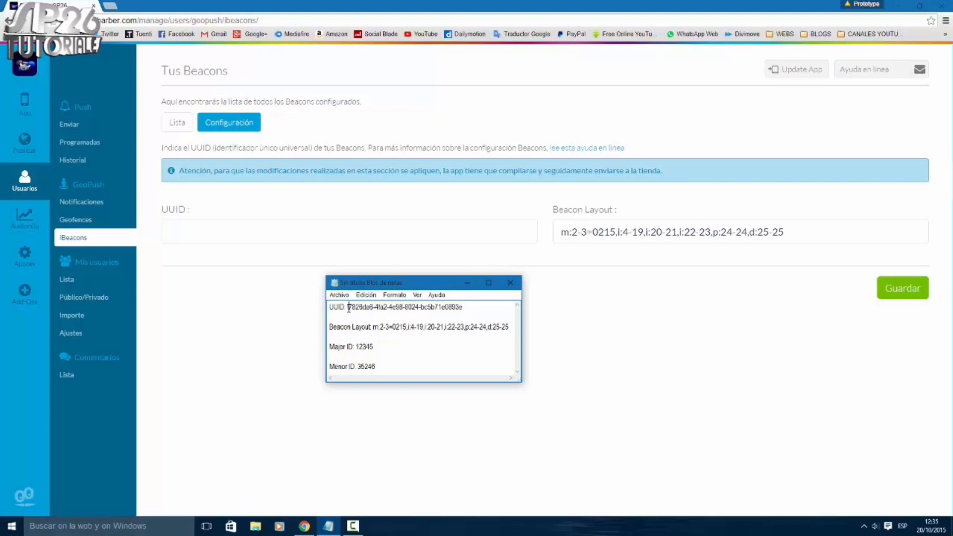
left_click_drag(349, 308, 464, 307)
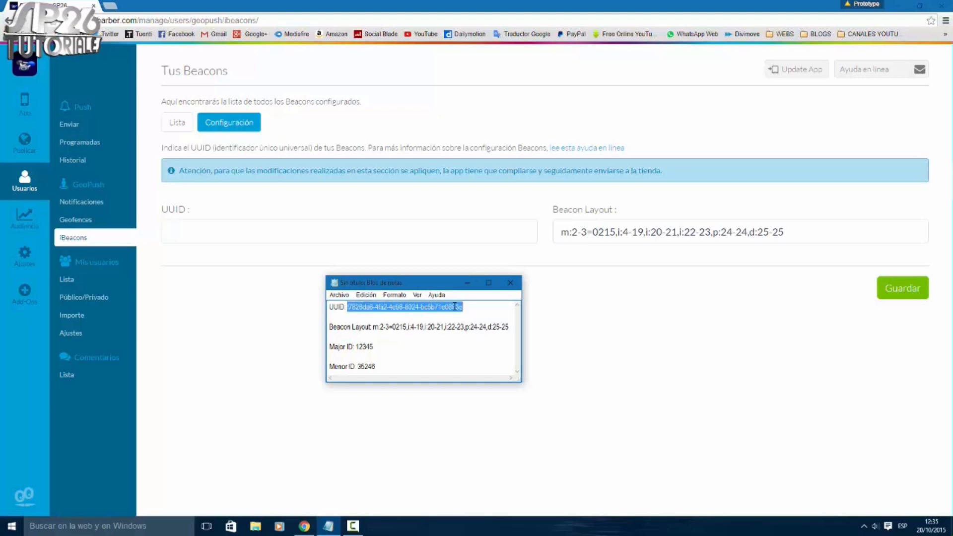
right_click(454, 307)
left_click(489, 337)
Step: Paste the copied UUID into the beacon configuration in the browser and save the settings
left_click(266, 235)
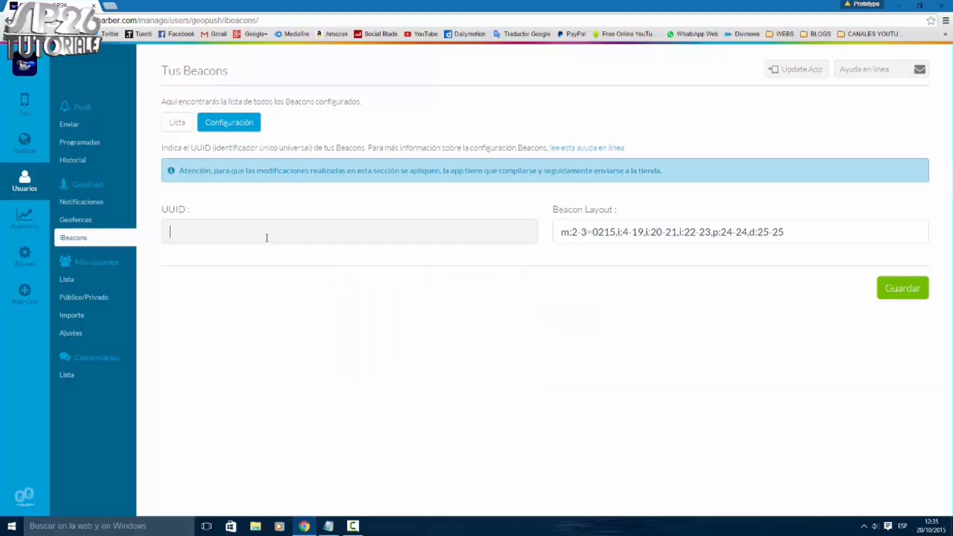
right_click(268, 236)
left_click(321, 292)
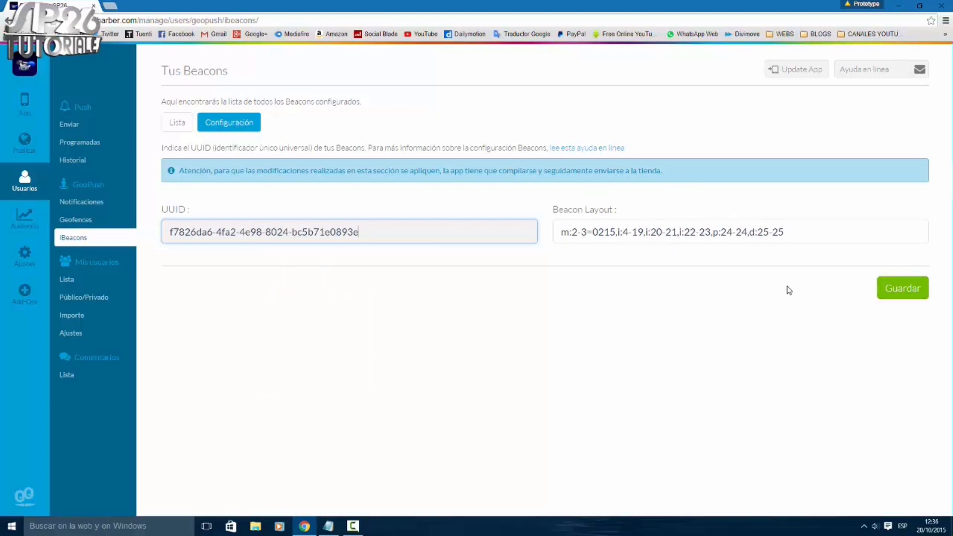
left_click(915, 297)
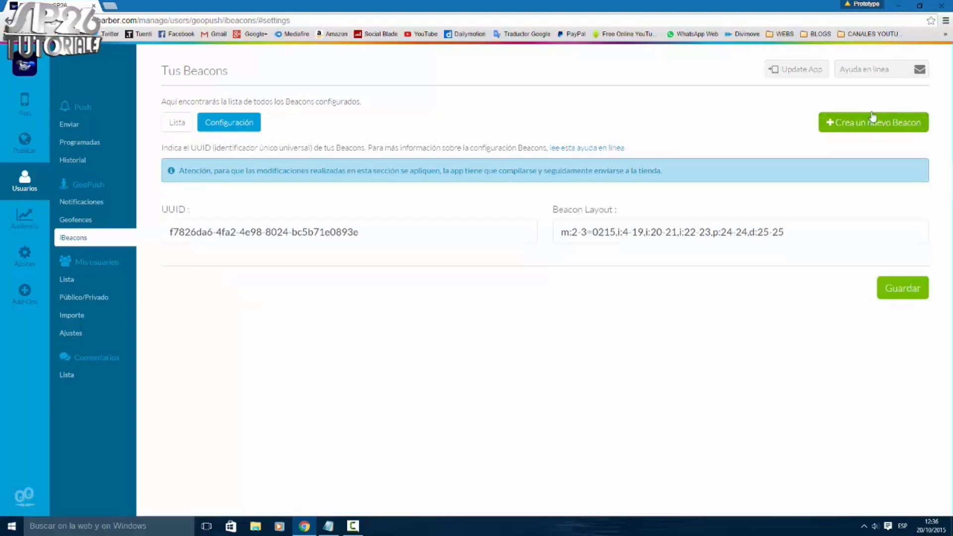
Step: Start a new beacon from the beacon list and set its Major ID to 12345, copied from the Notepad note
left_click(175, 122)
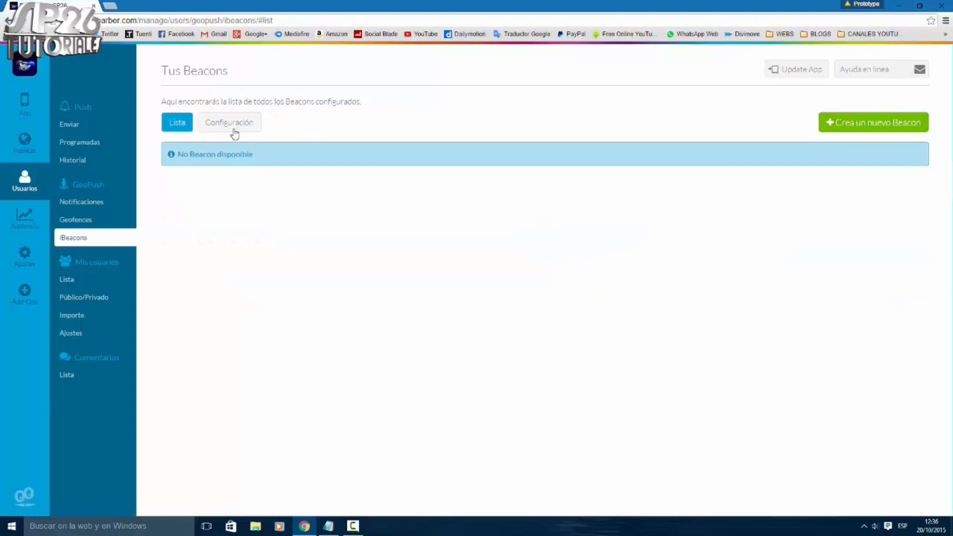
left_click(876, 125)
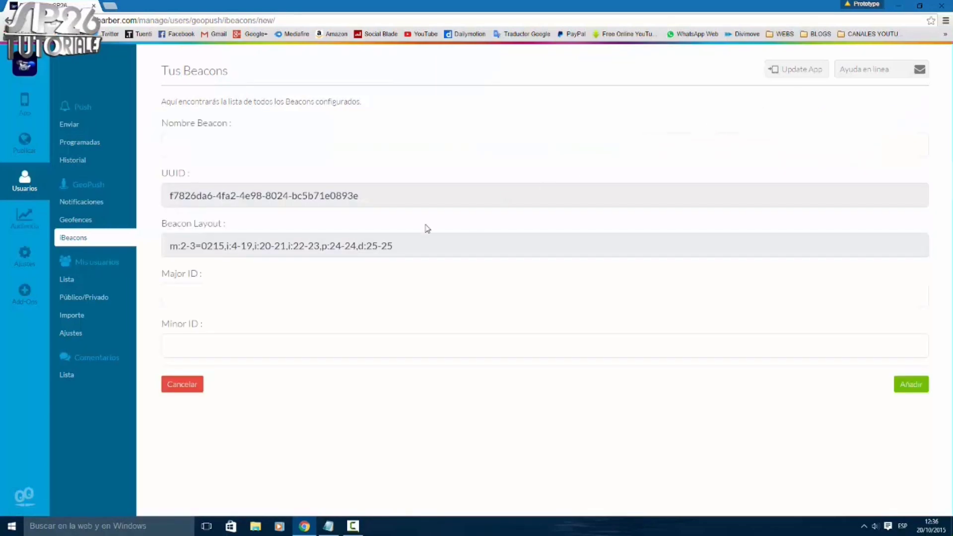
left_click(185, 297)
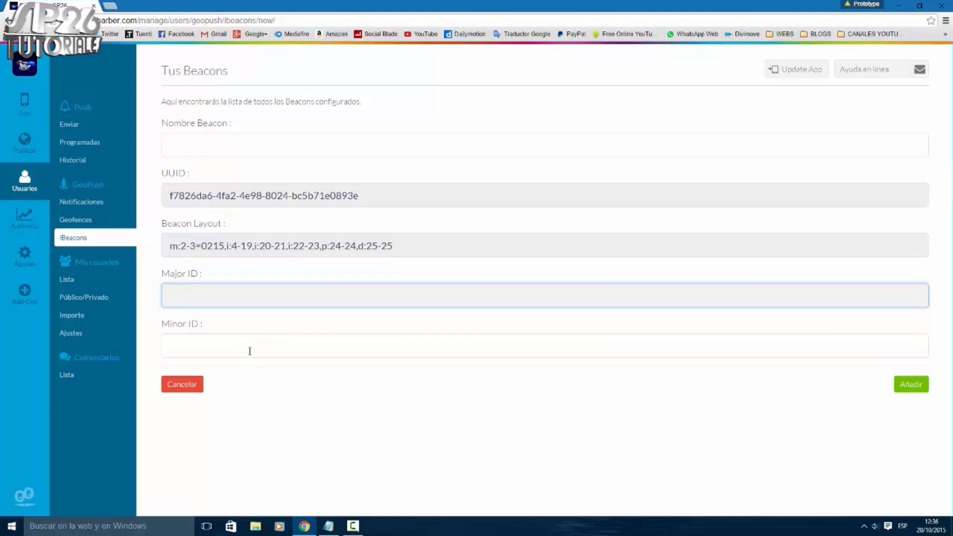
left_click(328, 525)
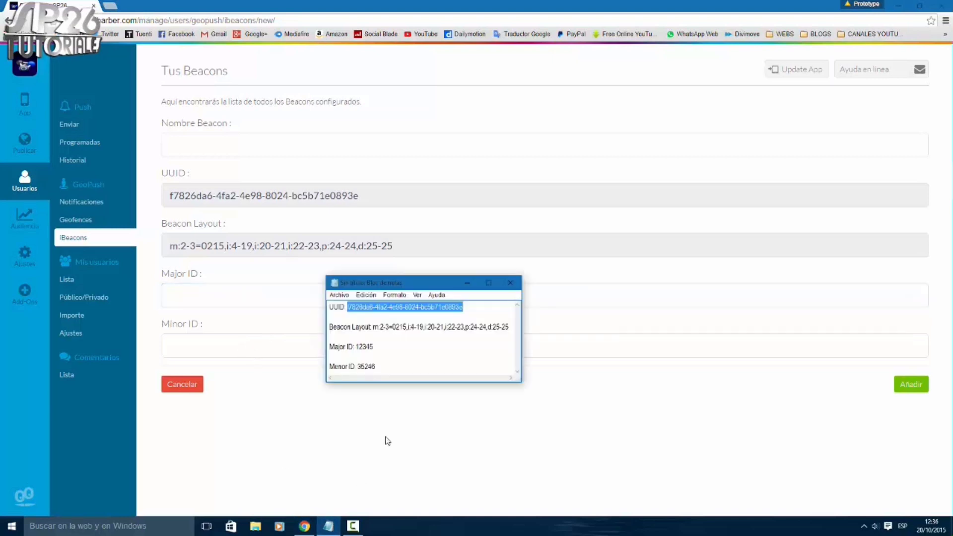
left_click_drag(377, 348, 358, 350)
right_click(363, 350)
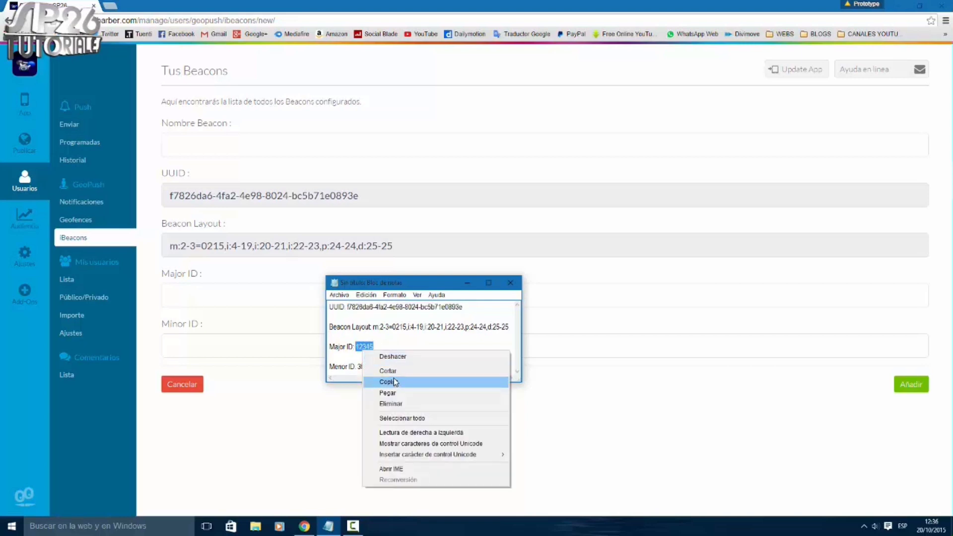
left_click(395, 382)
left_click(212, 298)
right_click(213, 298)
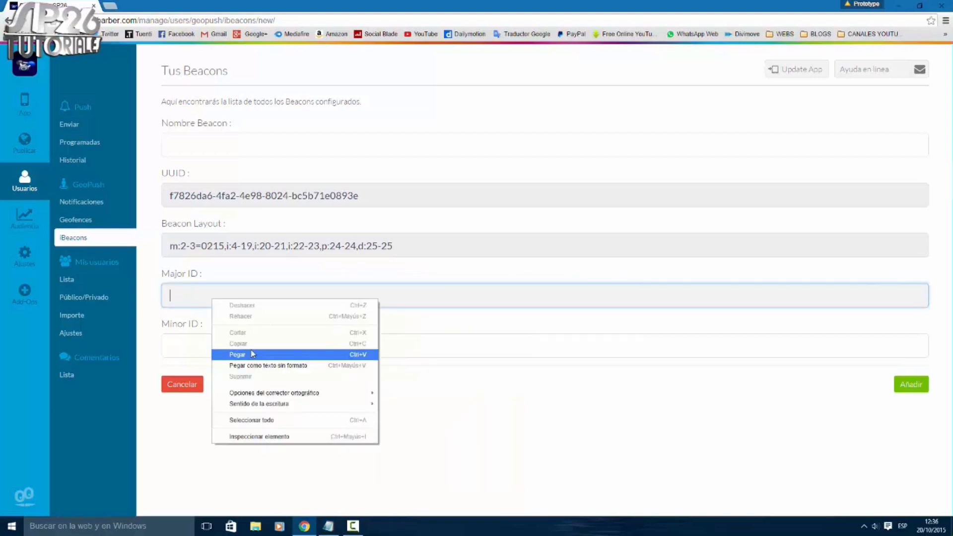
left_click(233, 353)
Step: Set the new beacon's Minor ID to 35246, copied from the Notepad note
left_click(221, 342)
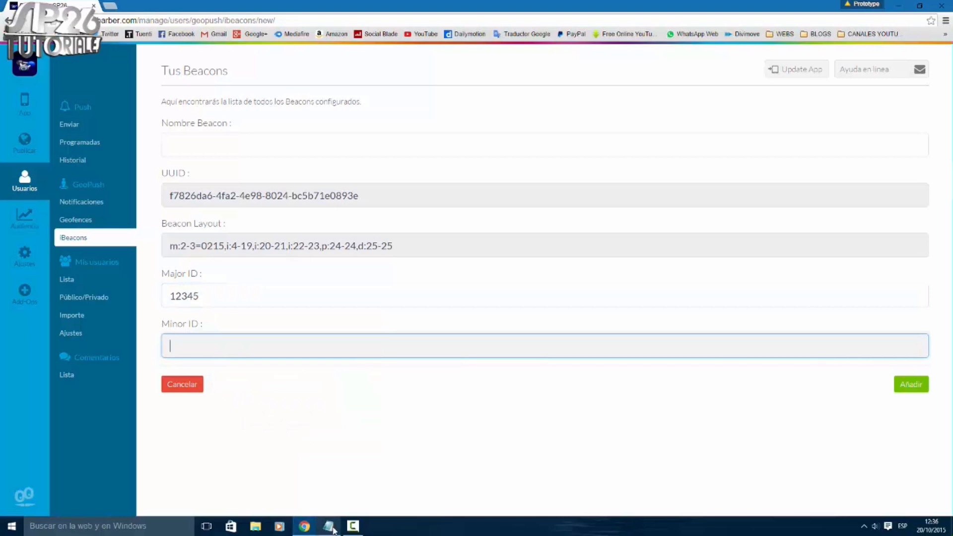
left_click(328, 526)
left_click_drag(376, 368, 359, 369)
right_click(361, 368)
left_click(386, 399)
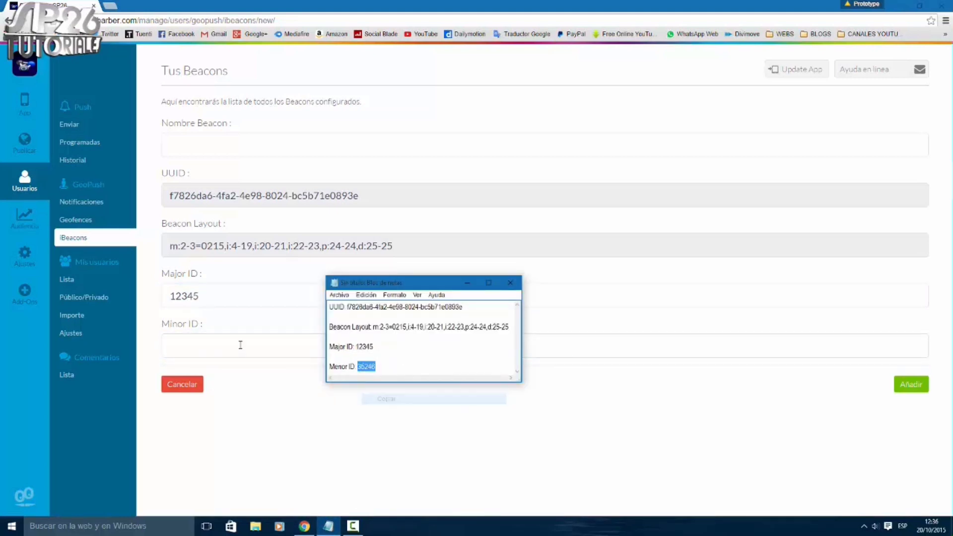
left_click(240, 344)
right_click(238, 347)
left_click(293, 402)
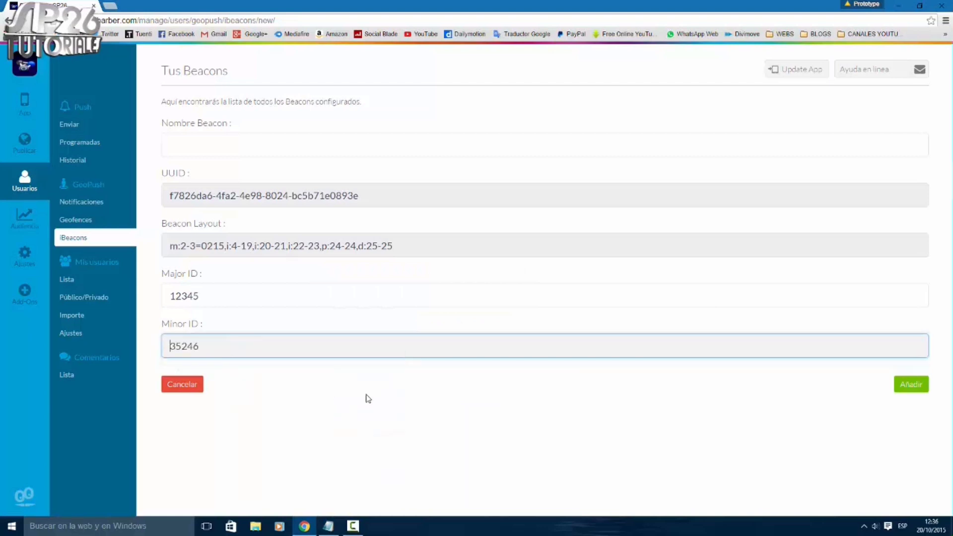
Step: Name the new beacon "Beacon Entrada" and add it to the beacon list
left_click(910, 386)
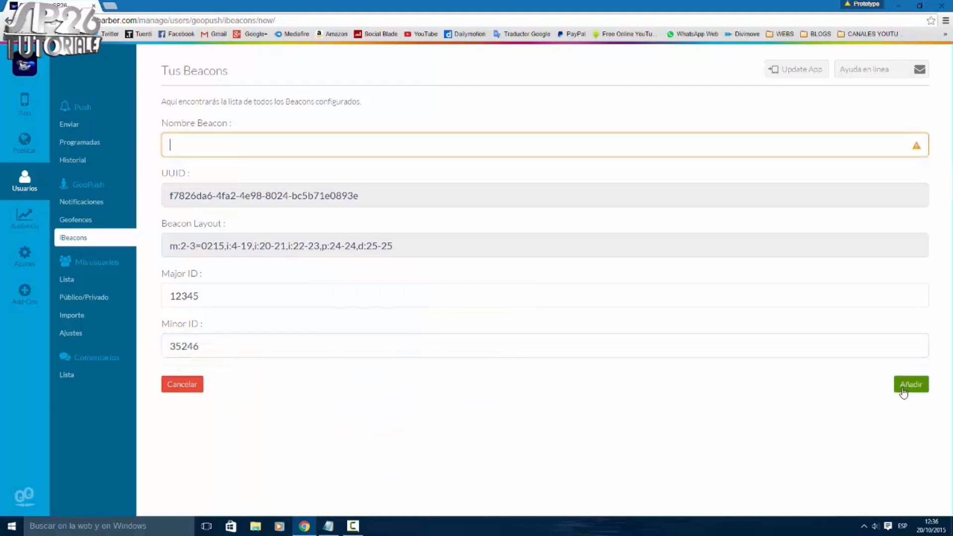
left_click(240, 141)
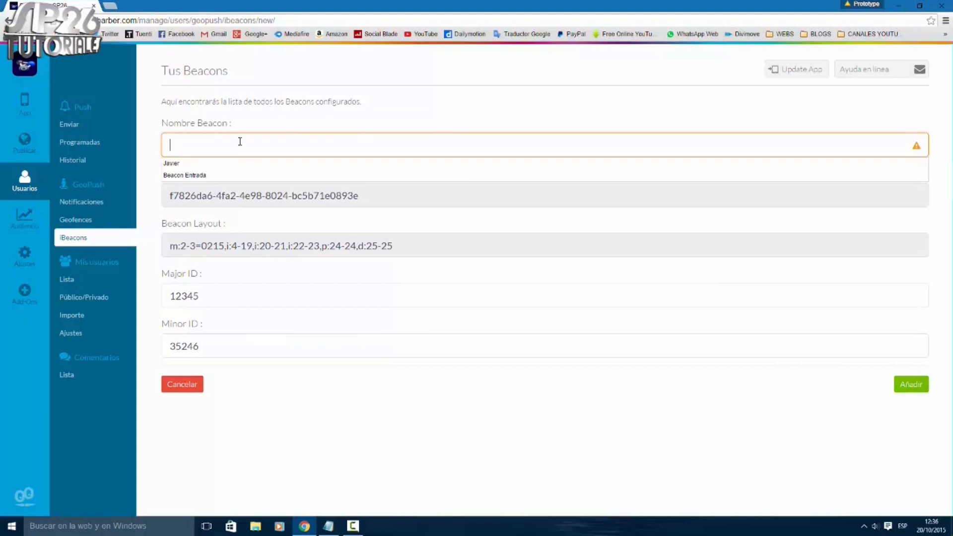
left_click(238, 175)
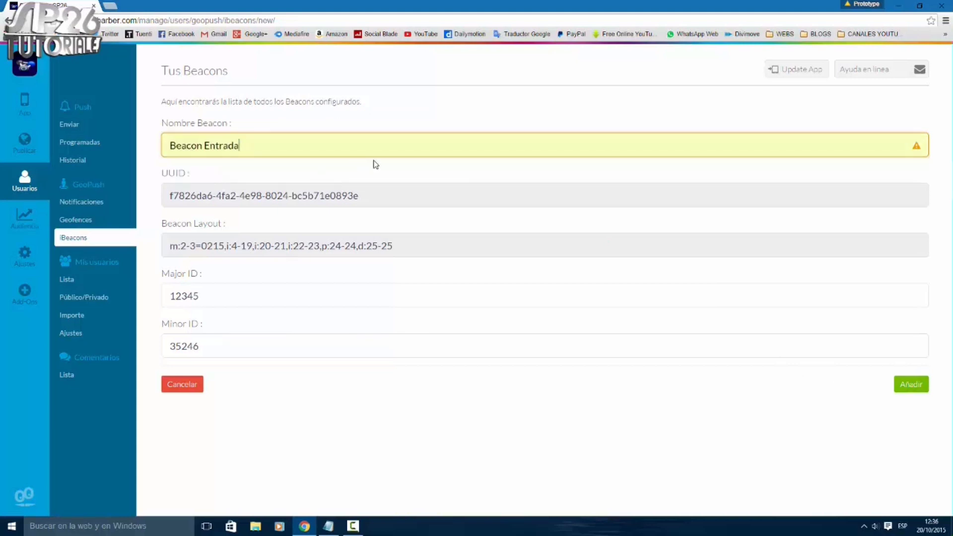
left_click(910, 383)
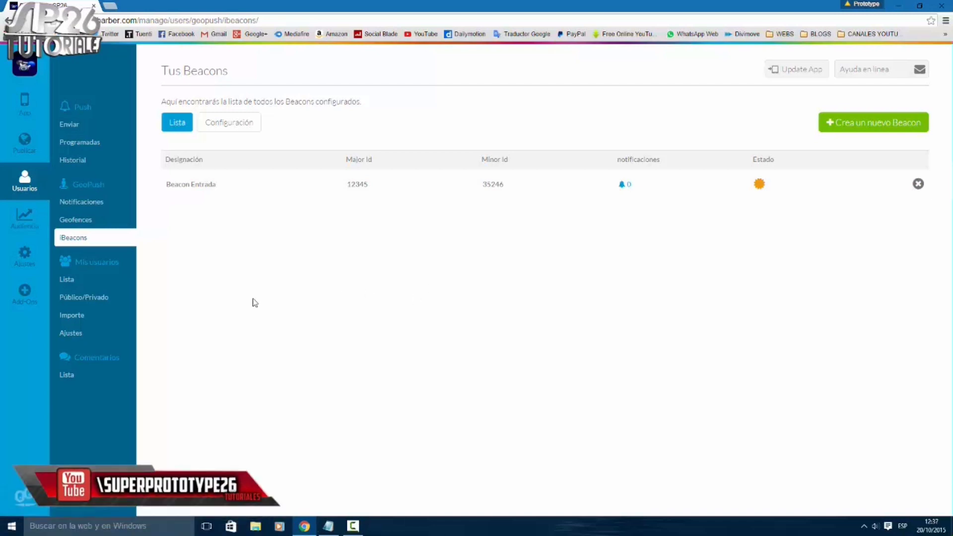
Step: Return to the add-ons catalogue and look over the notification add-ons: scheduled push, Geofencing and iBeacons
left_click(24, 292)
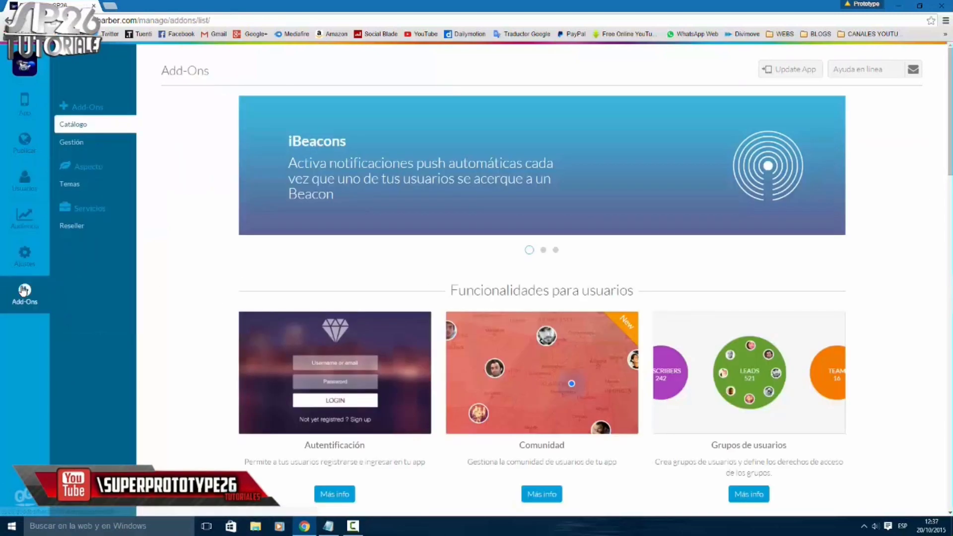
scroll(260, 249, "down", 4)
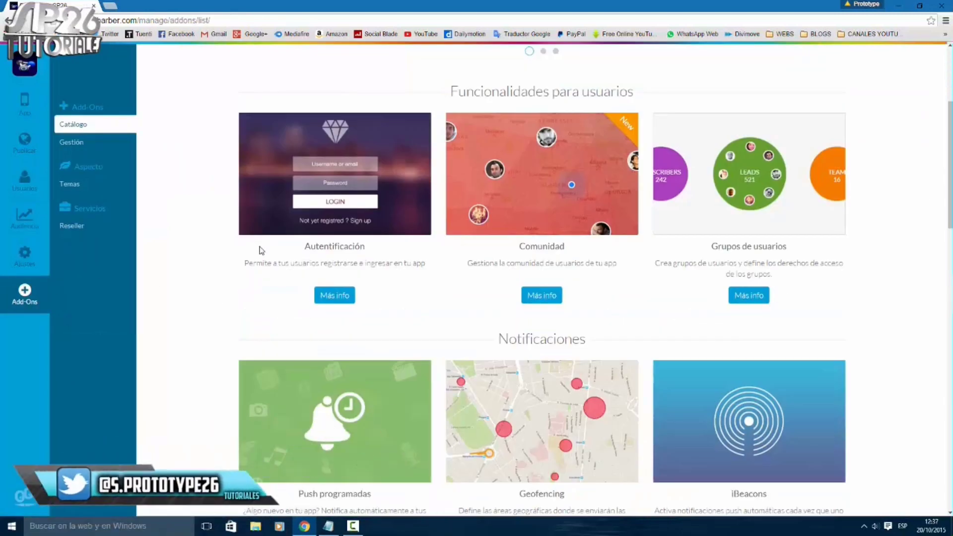
scroll(245, 249, "down", 2)
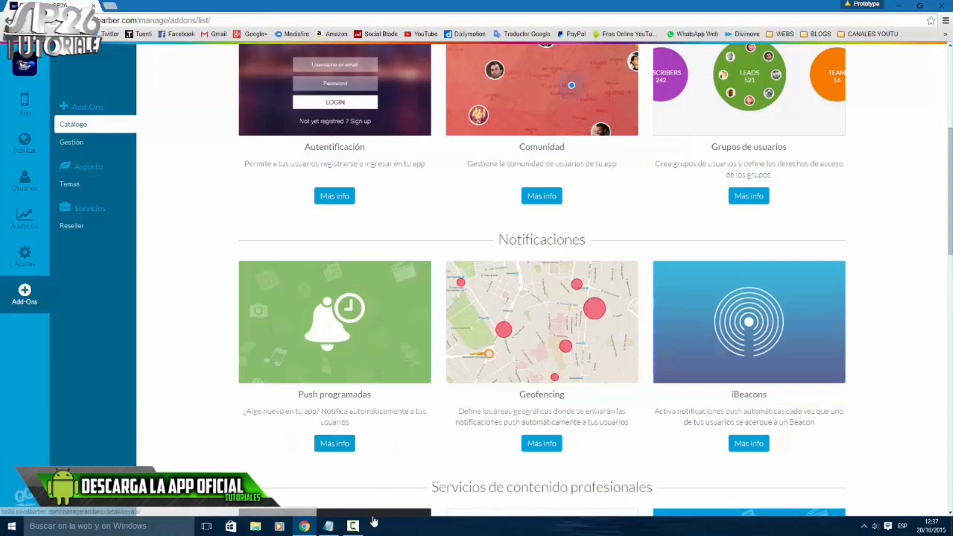
mouse_move(364, 529)
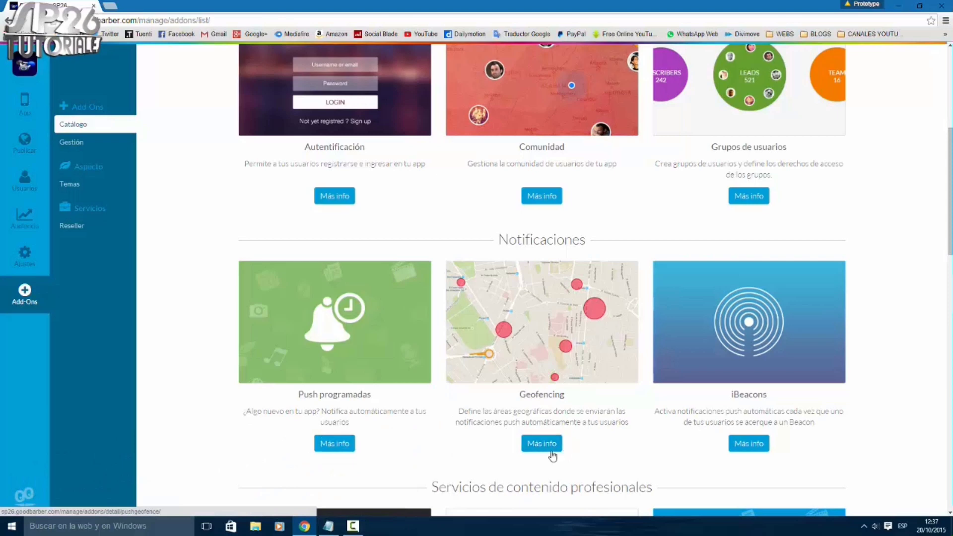
Step: Minimise the browser and the Notepad note to show the desktop
left_click(899, 7)
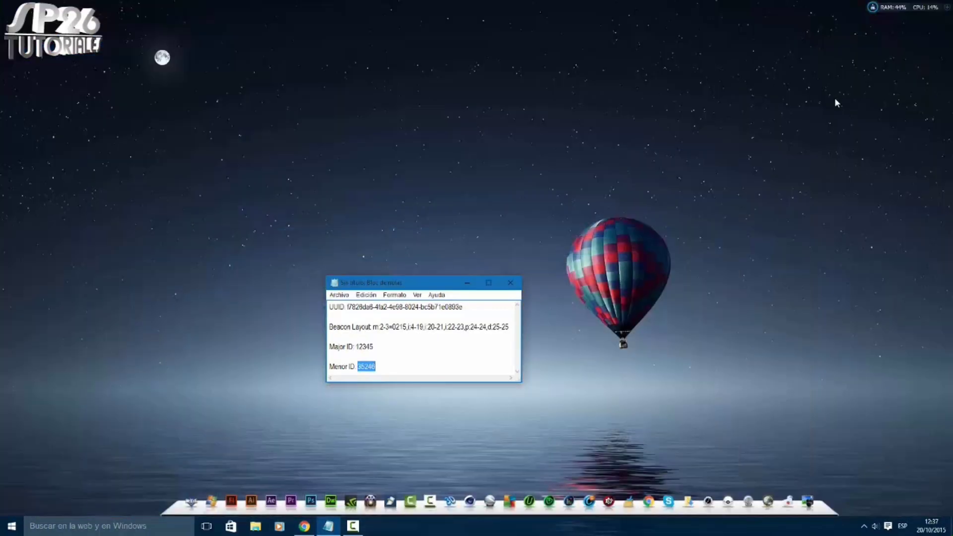
left_click(473, 287)
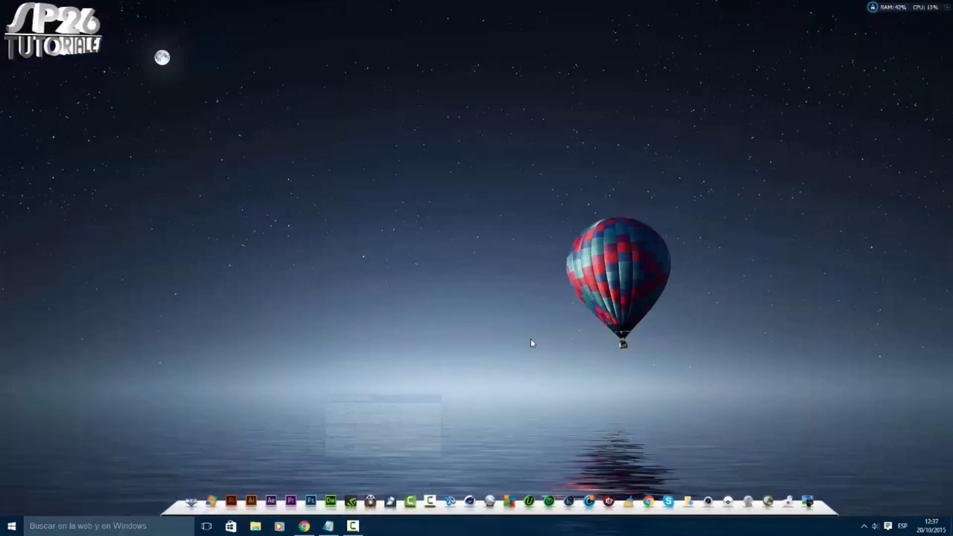